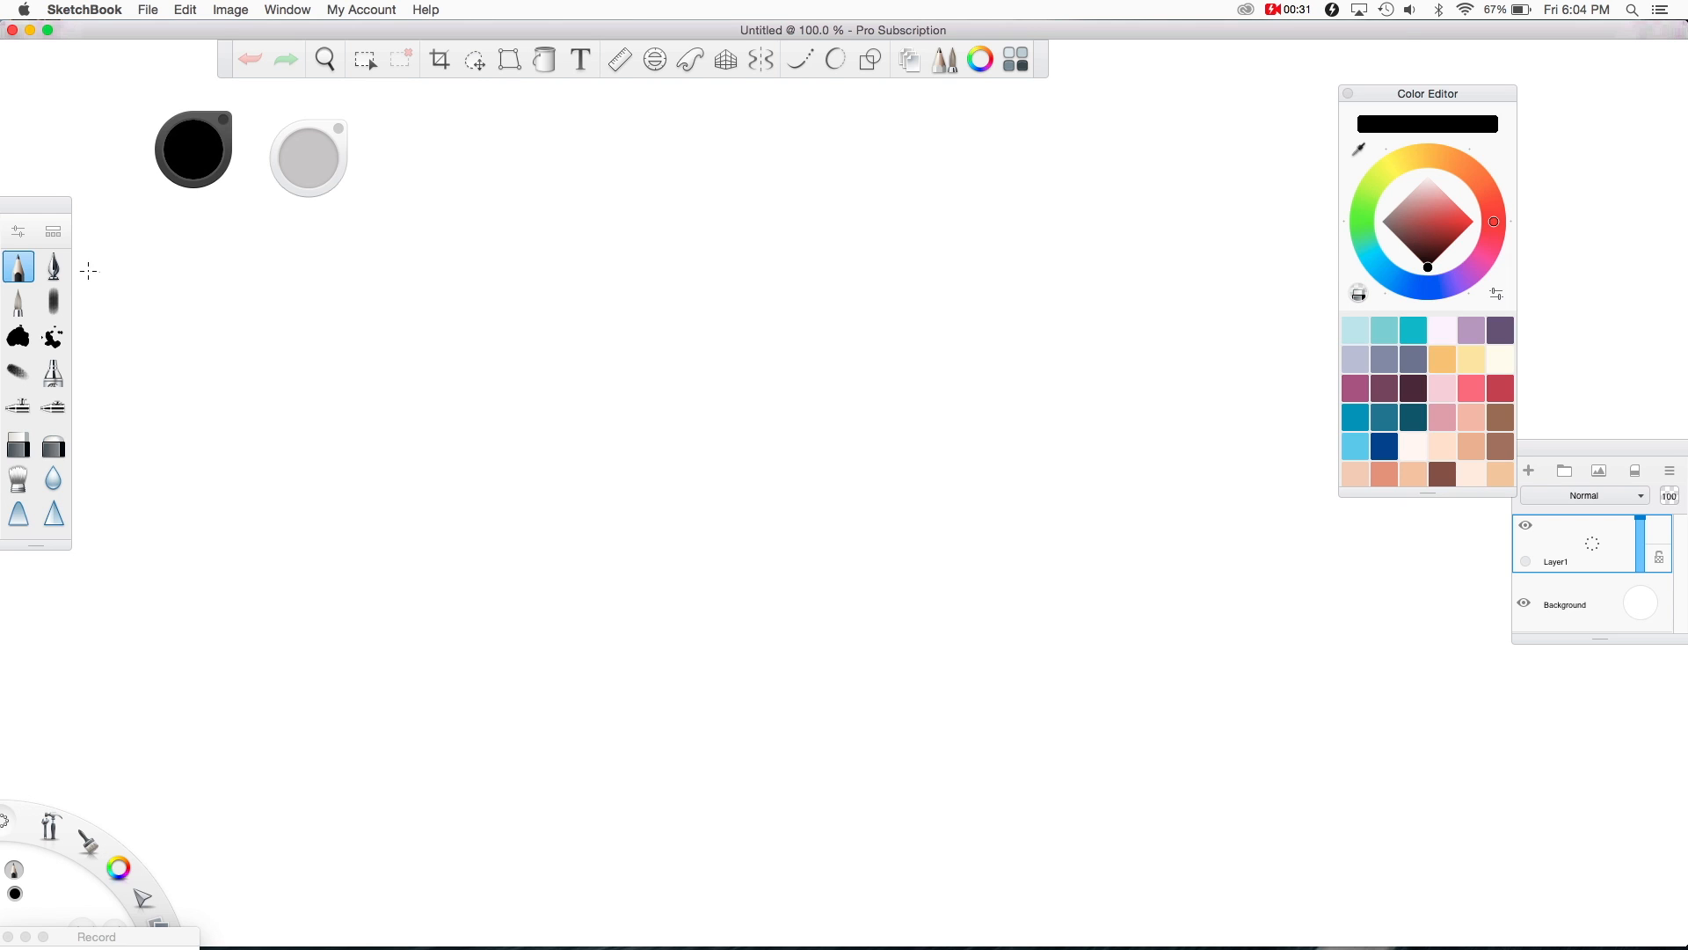
# Step: Open Brush Properties beside the canvas and review the basic and advanced settings of the Do-It-Yourself Brush
pyautogui.click(19, 233)
pyautogui.moveTo(1183, 139)
pyautogui.mouseDown()
pyautogui.moveTo(907, 163)
pyautogui.moveTo(504, 163)
pyautogui.mouseUp()
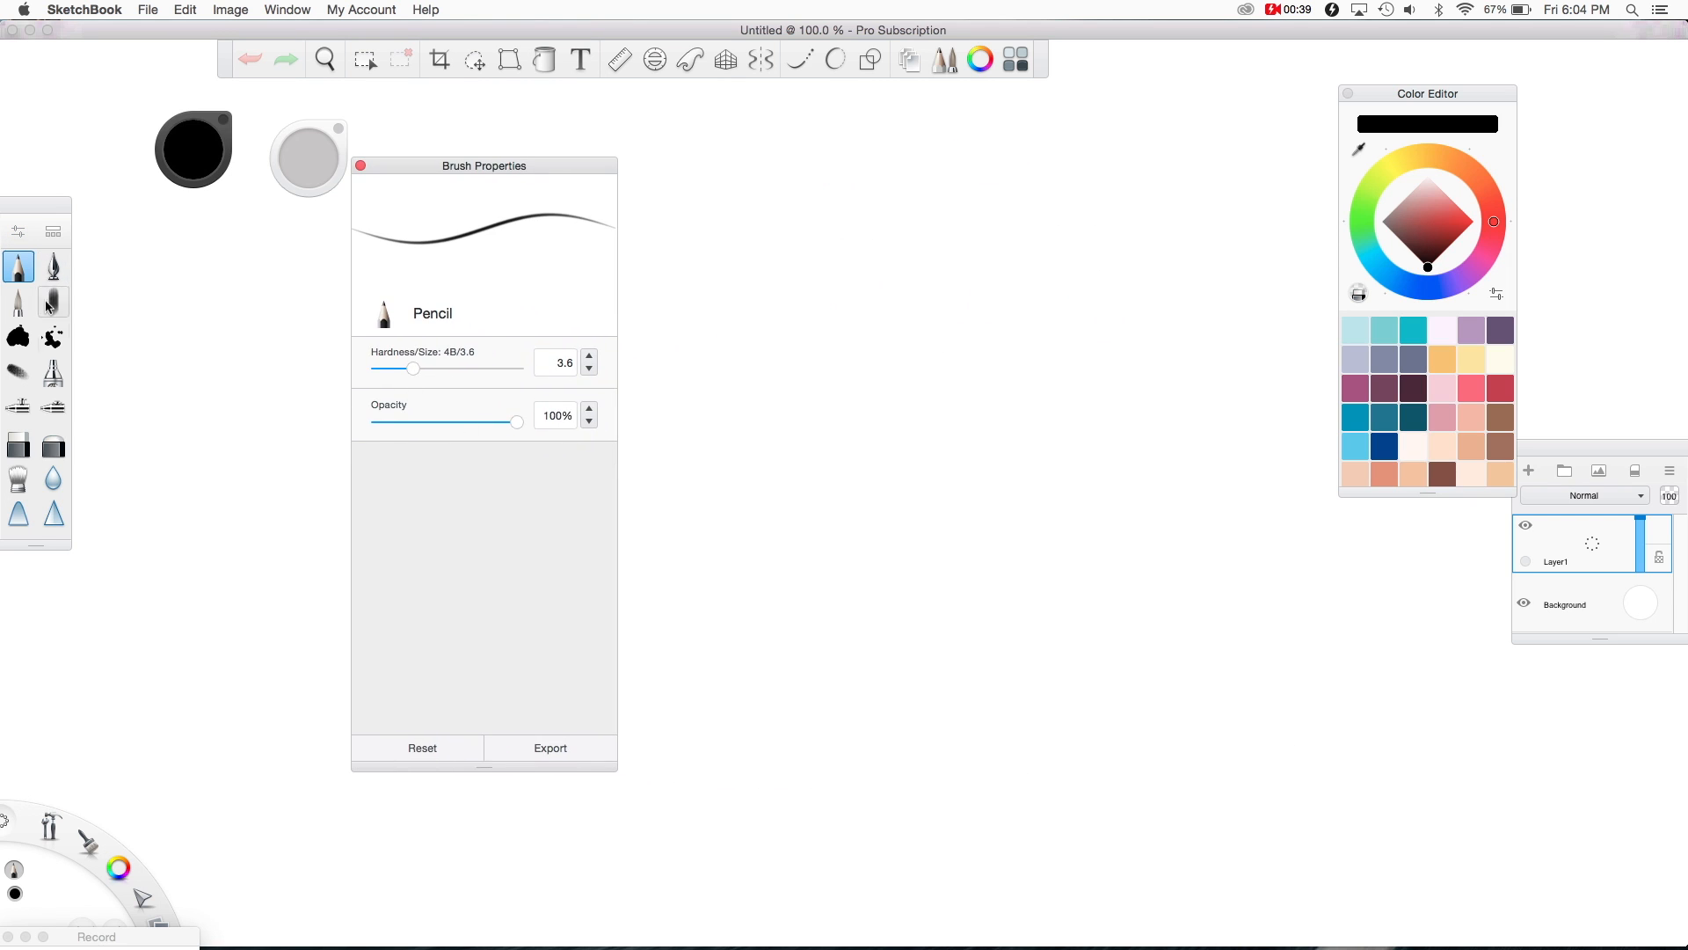
pyautogui.click(19, 337)
pyautogui.click(440, 353)
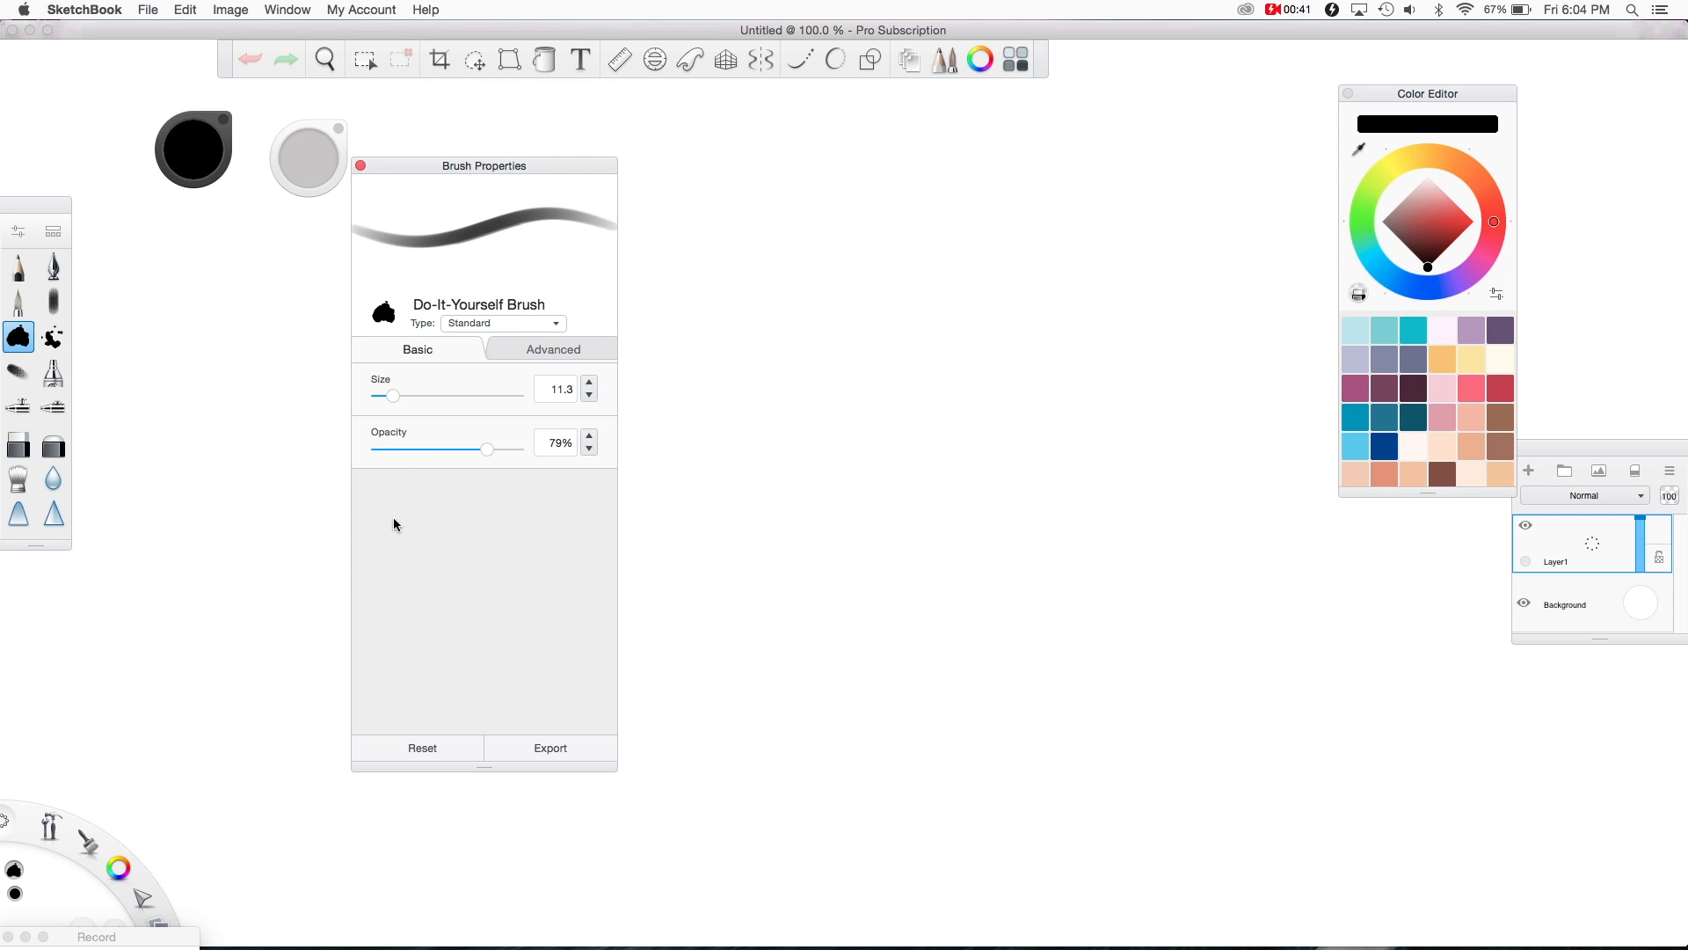
pyautogui.click(561, 349)
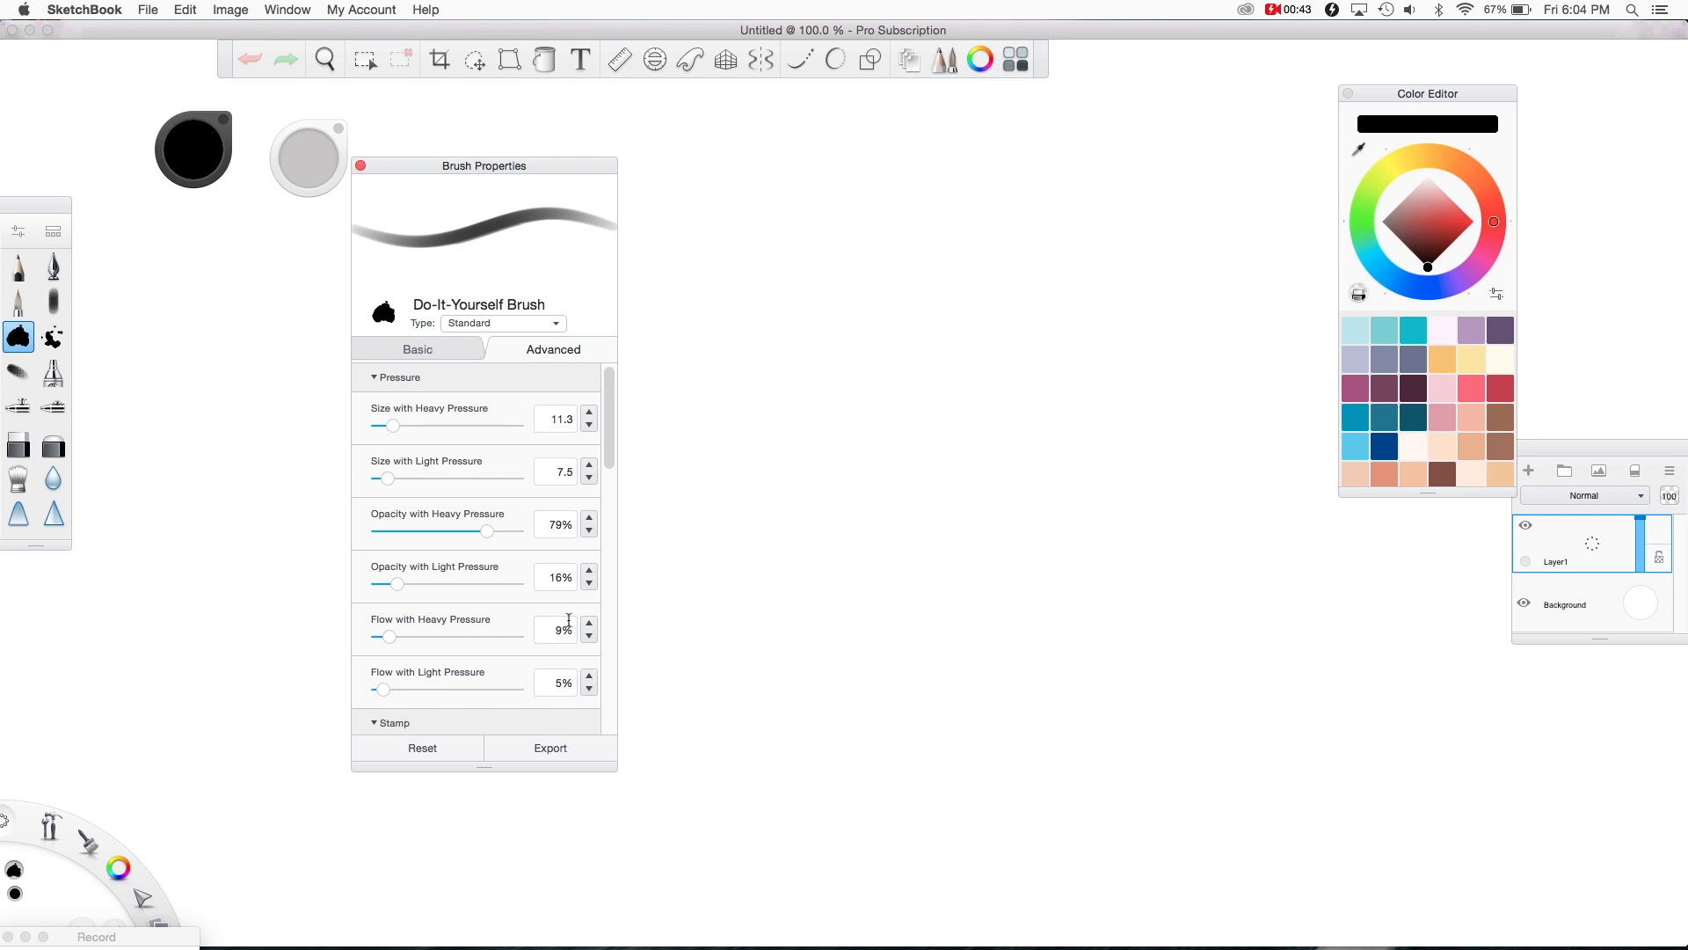
# Step: Draw a few thin, curved, parallel test strokes on Layer1 with the Pencil at size 3.6
pyautogui.click(24, 278)
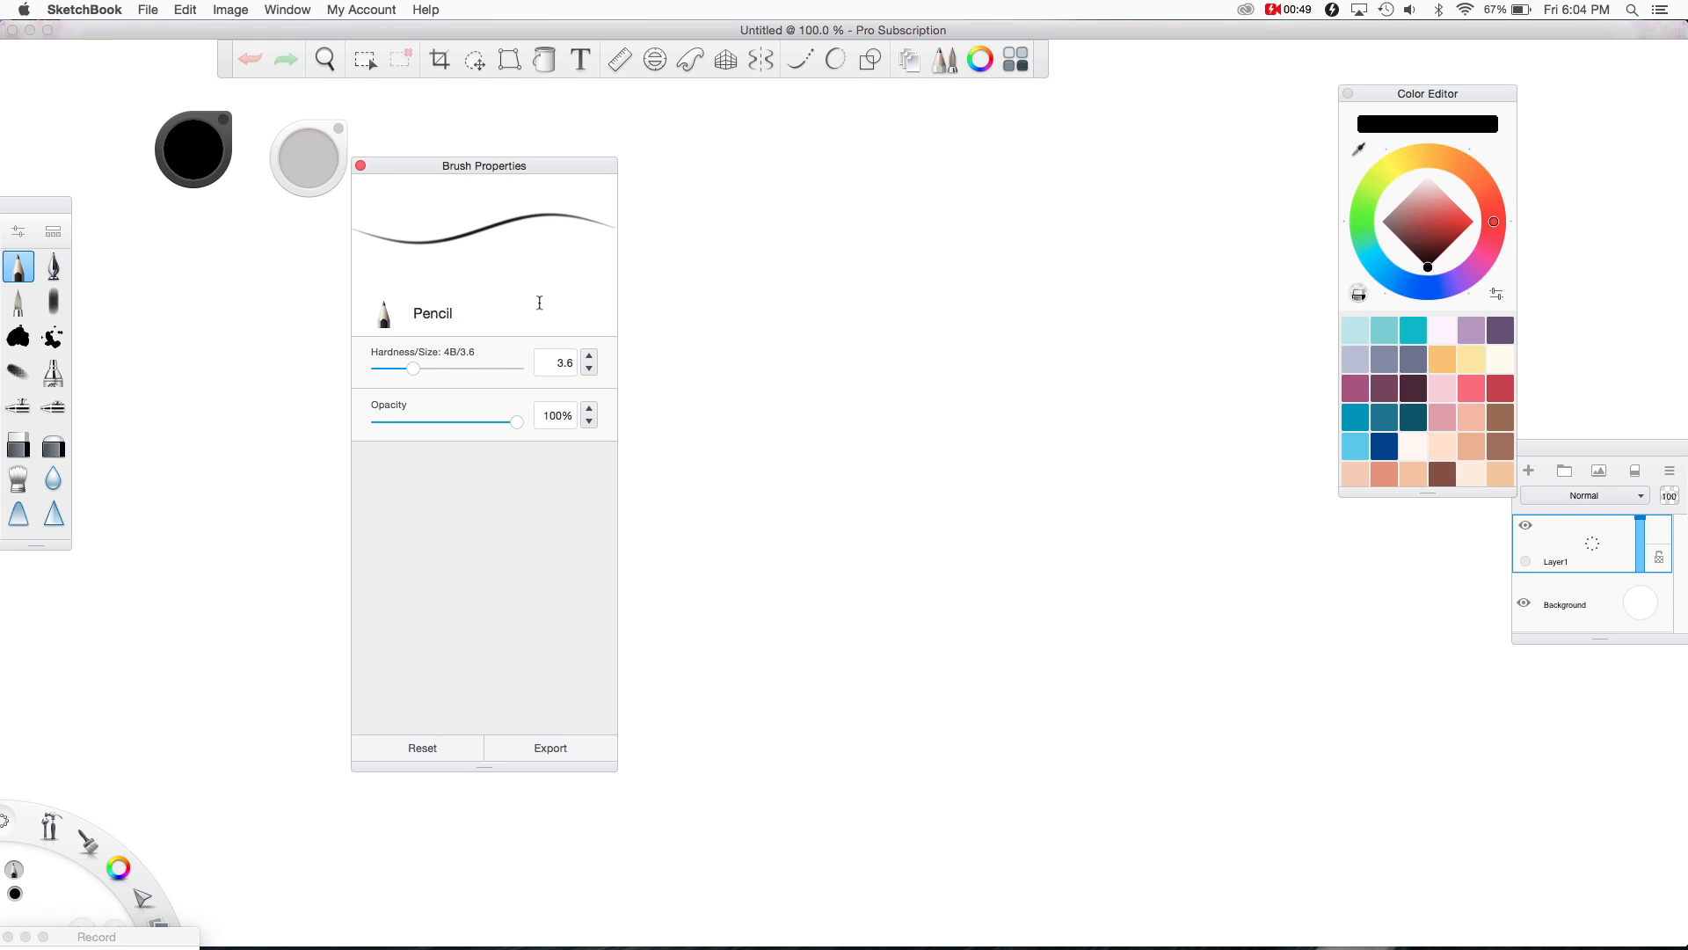
pyautogui.moveTo(719, 383); pyautogui.dragTo(846, 260)
pyautogui.moveTo(761, 400)
pyautogui.mouseDown()
pyautogui.moveTo(872, 308)
pyautogui.moveTo(935, 325)
pyautogui.mouseUp()
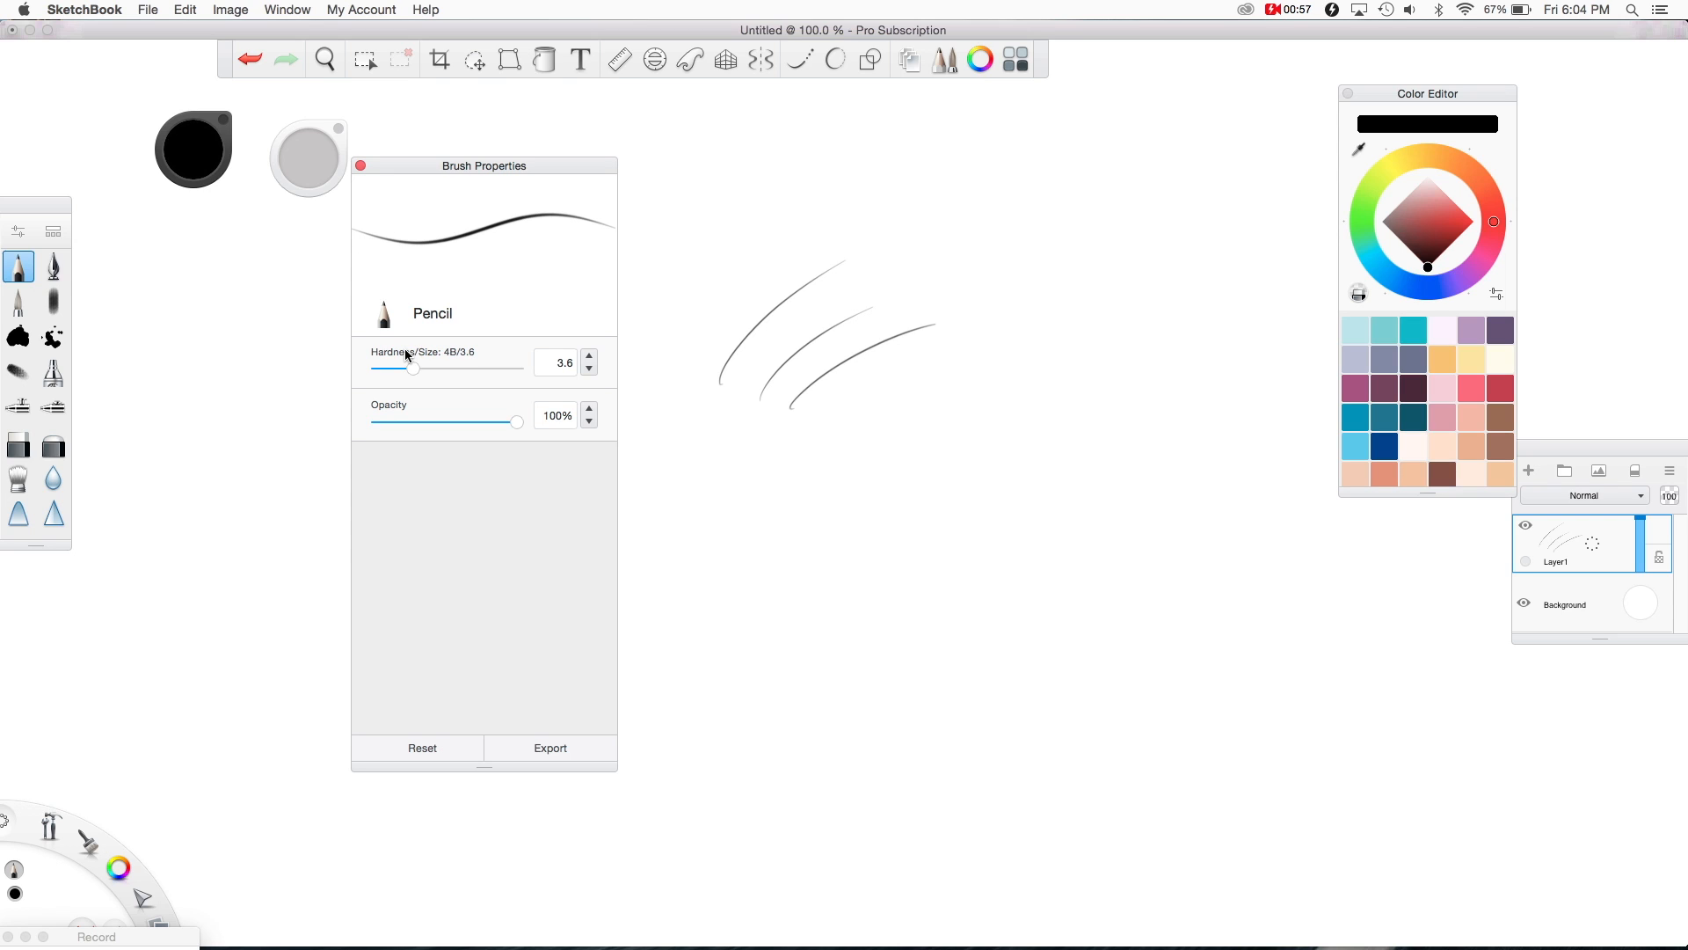
# Step: Draw three thick curved strokes over the pencil lines and three long wavy strokes below them with the Inking Pen at size 8.4
pyautogui.click(56, 276)
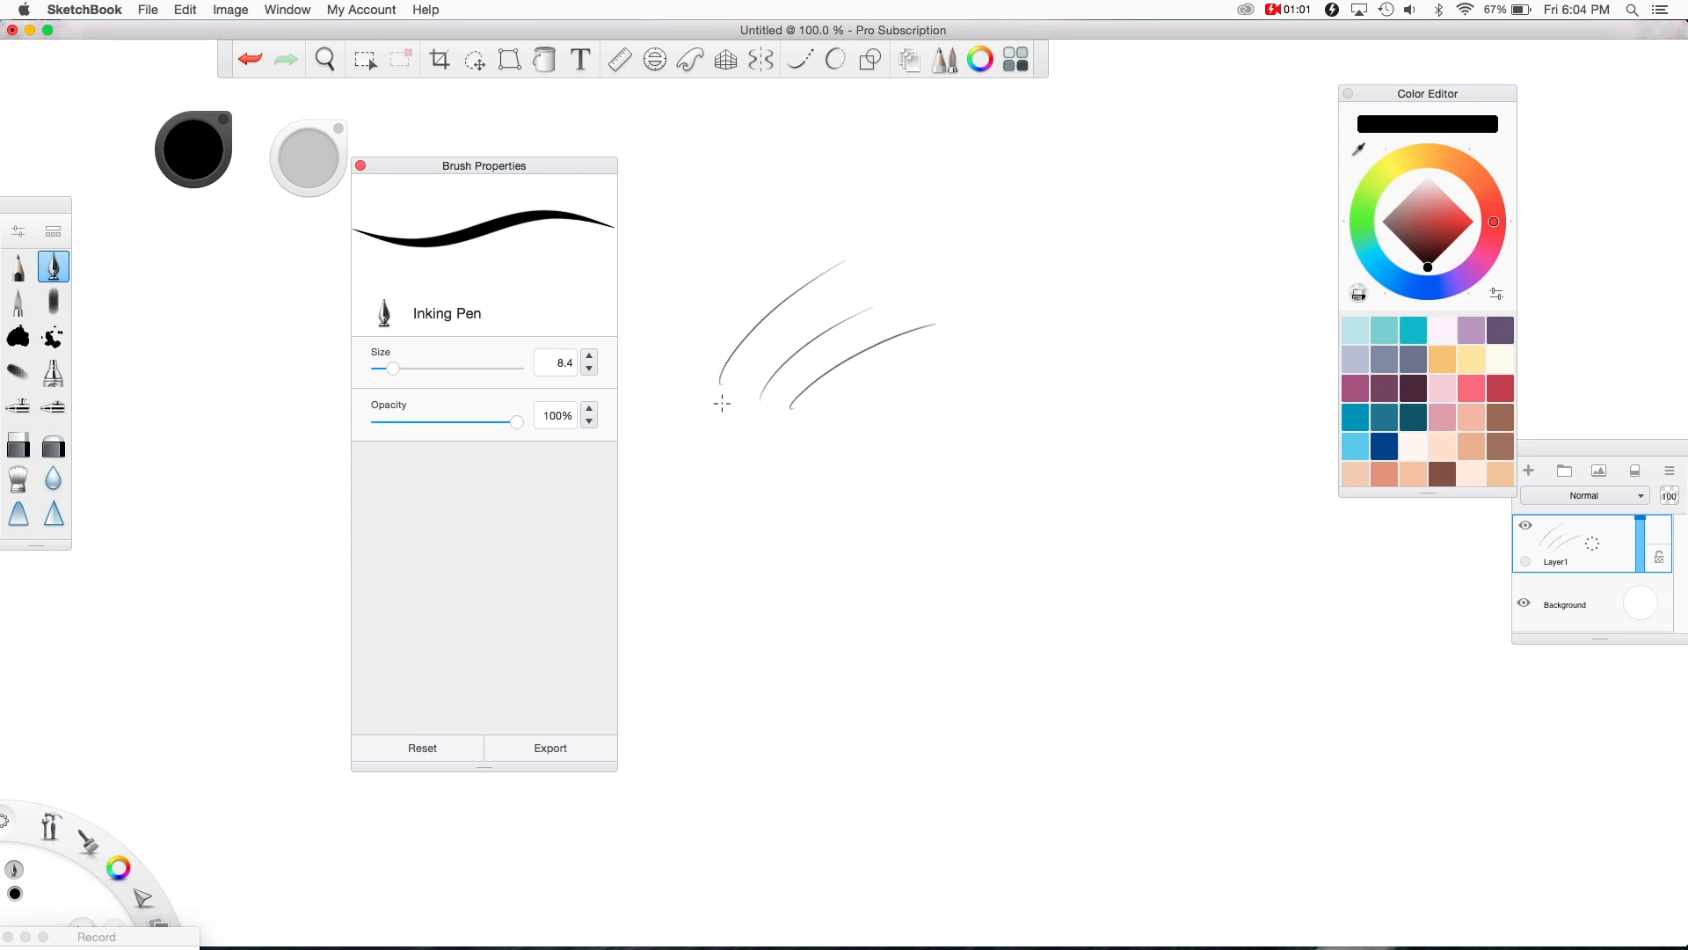
pyautogui.moveTo(723, 411); pyautogui.dragTo(871, 261)
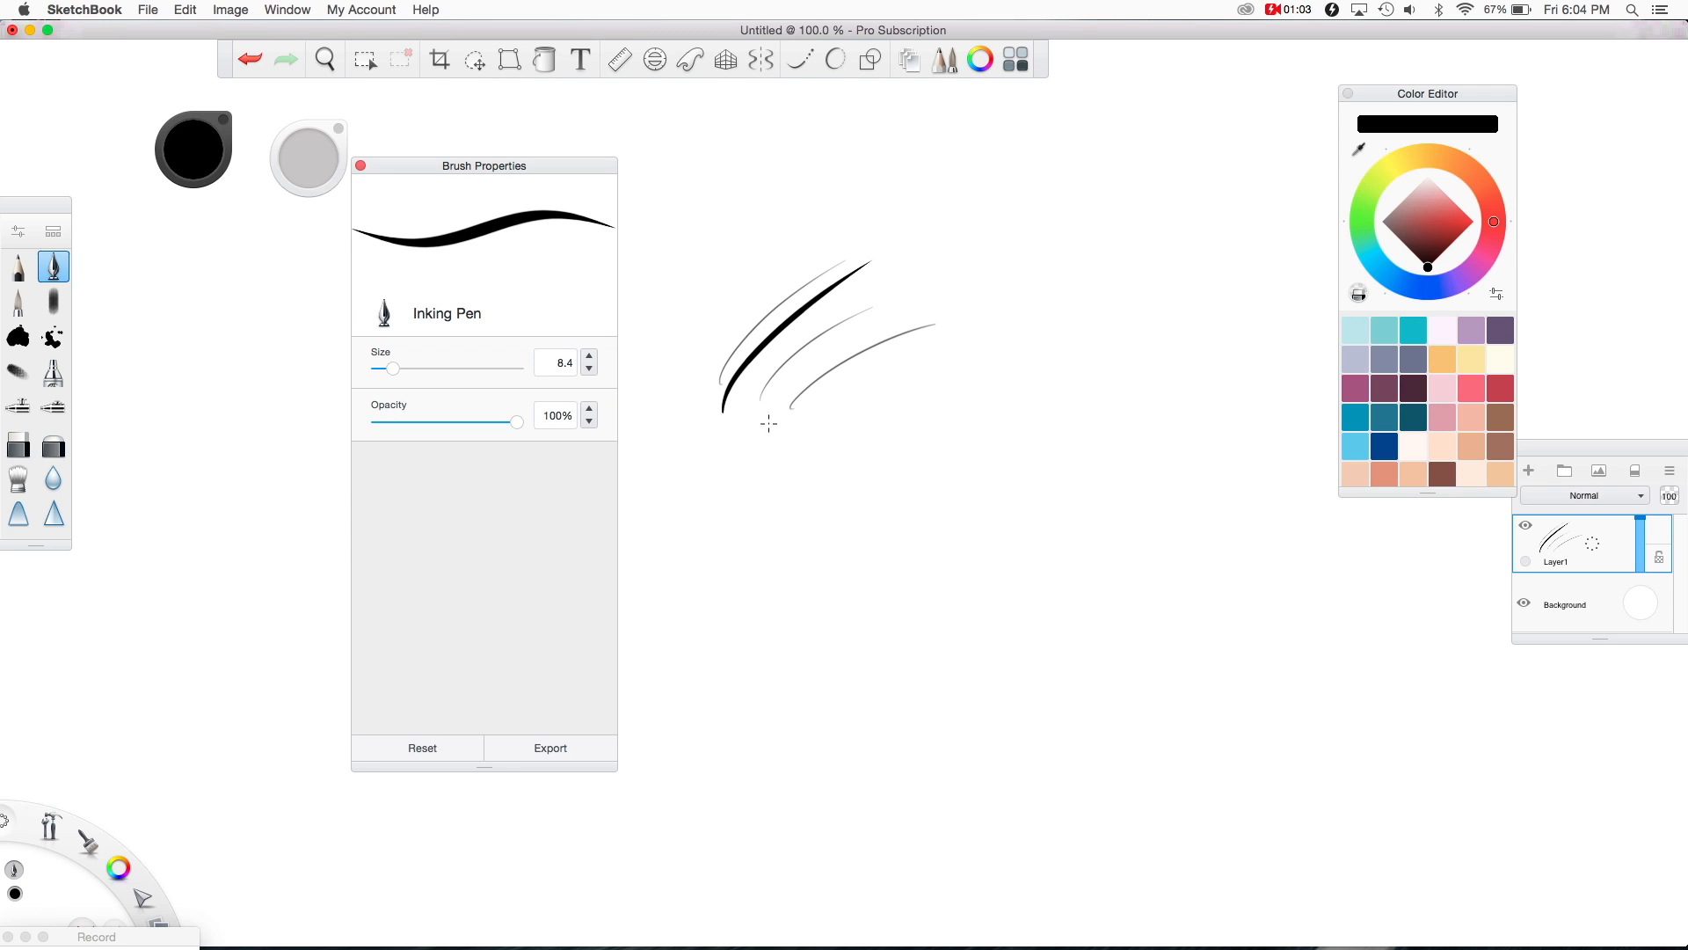
pyautogui.moveTo(764, 423); pyautogui.dragTo(945, 279)
pyautogui.moveTo(796, 438); pyautogui.dragTo(1022, 311)
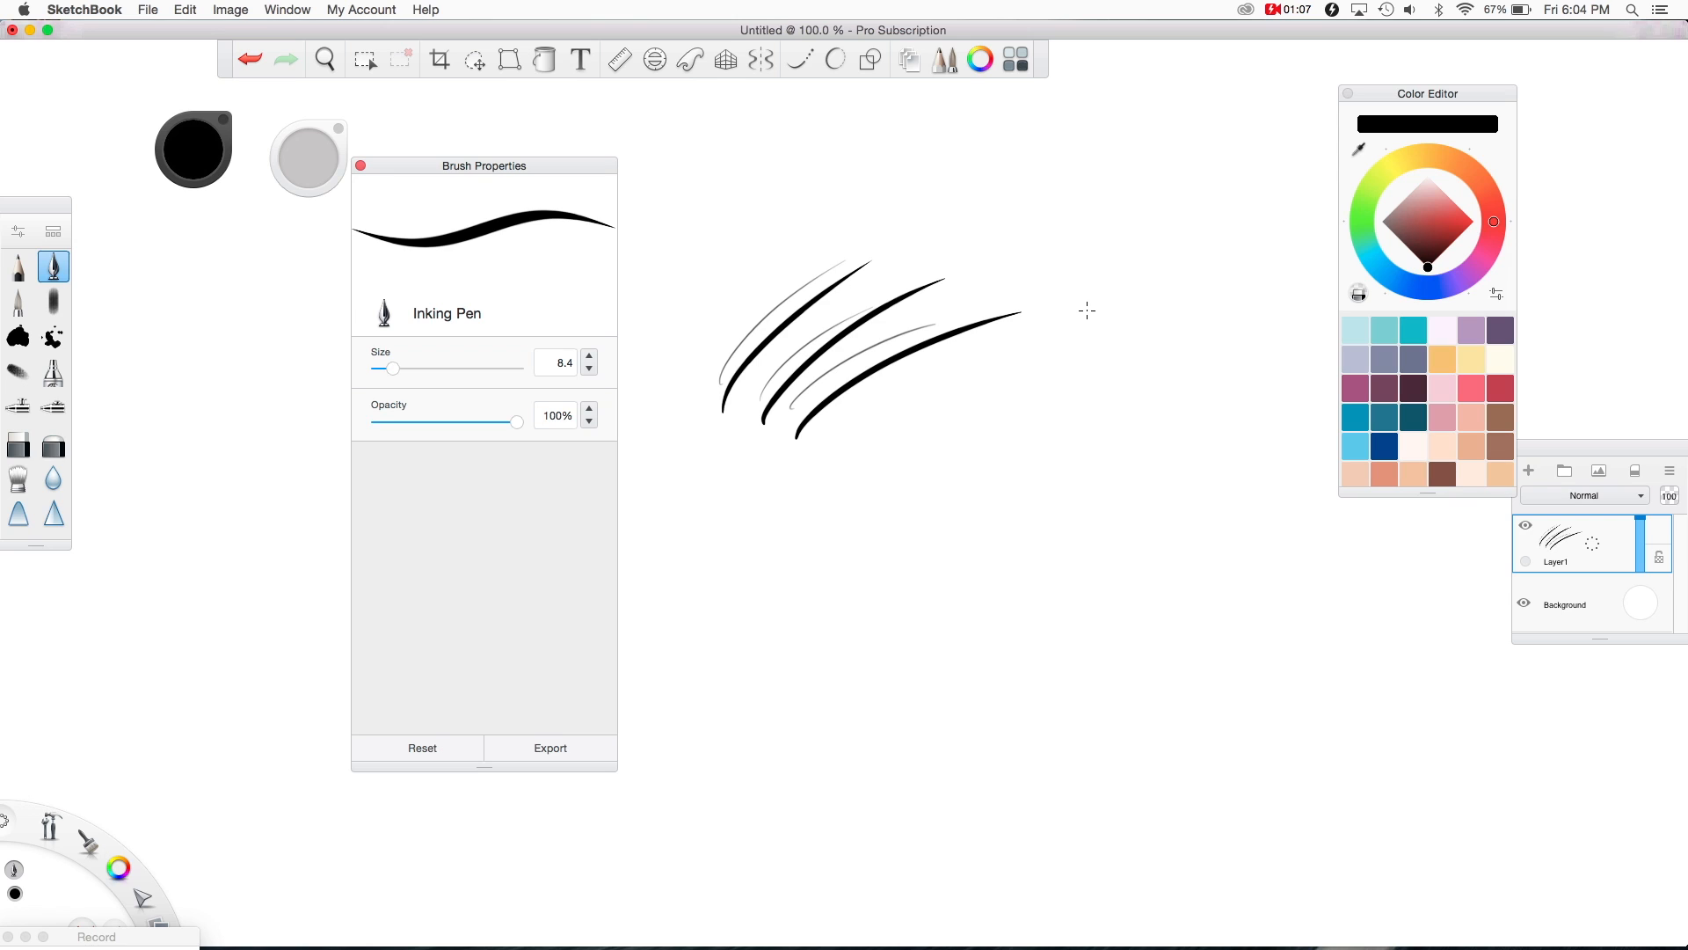
pyautogui.moveTo(817, 473); pyautogui.dragTo(1095, 339)
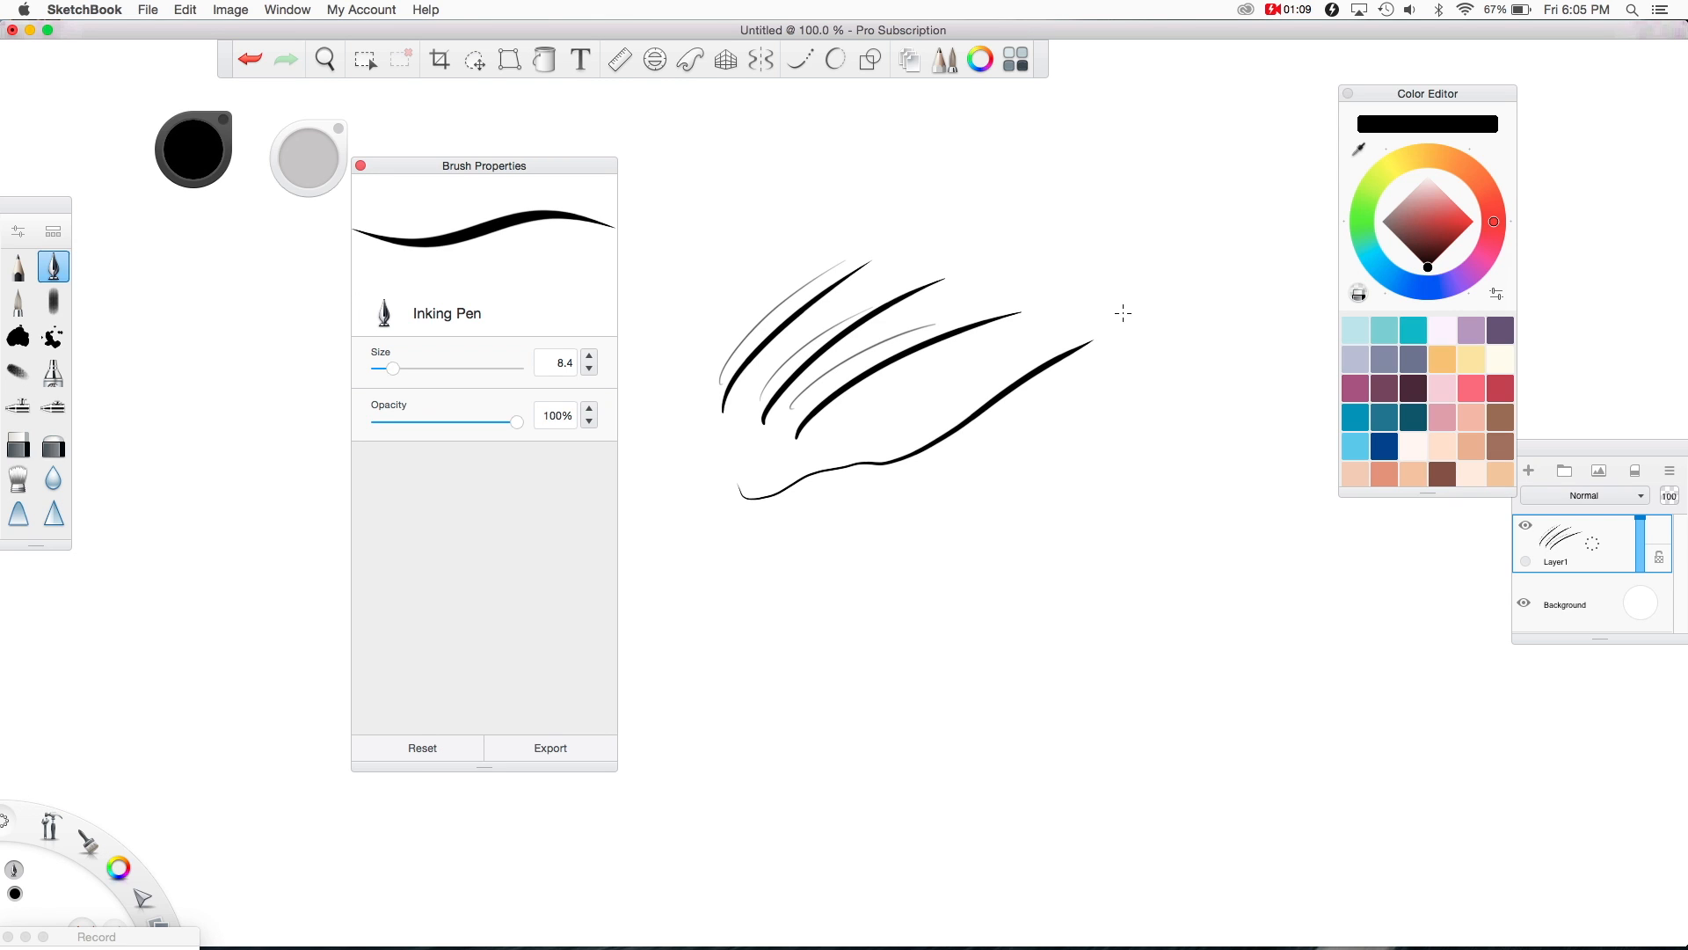
pyautogui.moveTo(746, 565)
pyautogui.mouseDown()
pyautogui.moveTo(939, 503)
pyautogui.moveTo(1218, 318)
pyautogui.mouseUp()
pyautogui.moveTo(727, 610); pyautogui.dragTo(1123, 503)
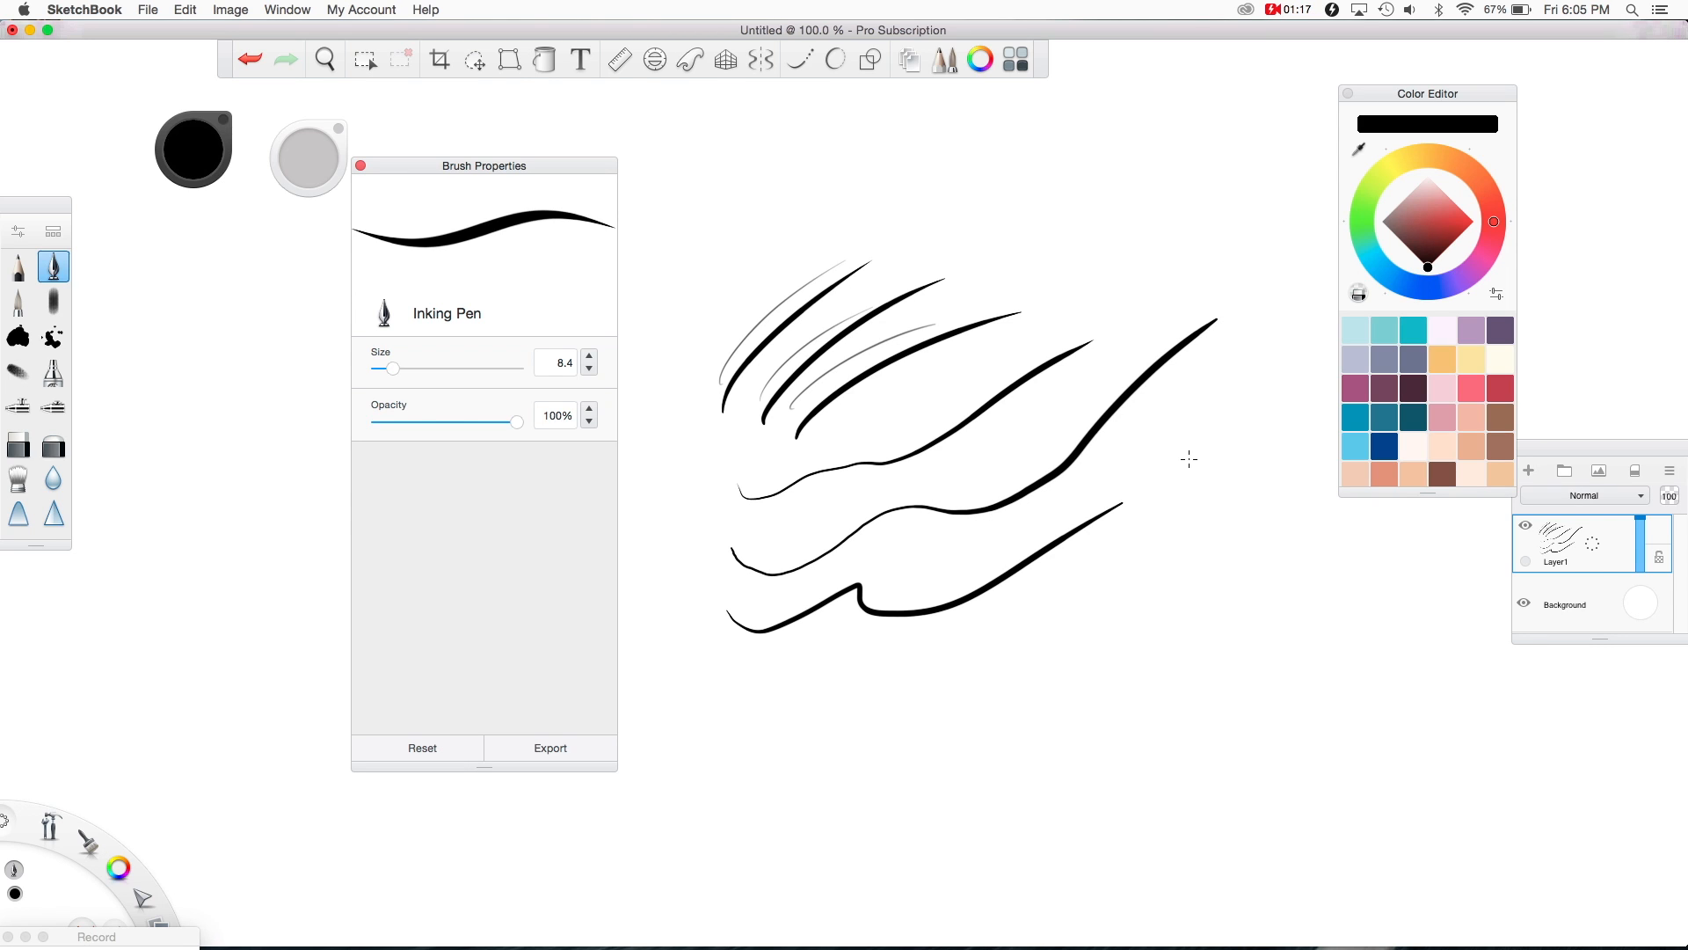
# Step: Review the Paintbrush's basic and advanced settings and paint three thick black test strokes above the ink lines
pyautogui.click(21, 304)
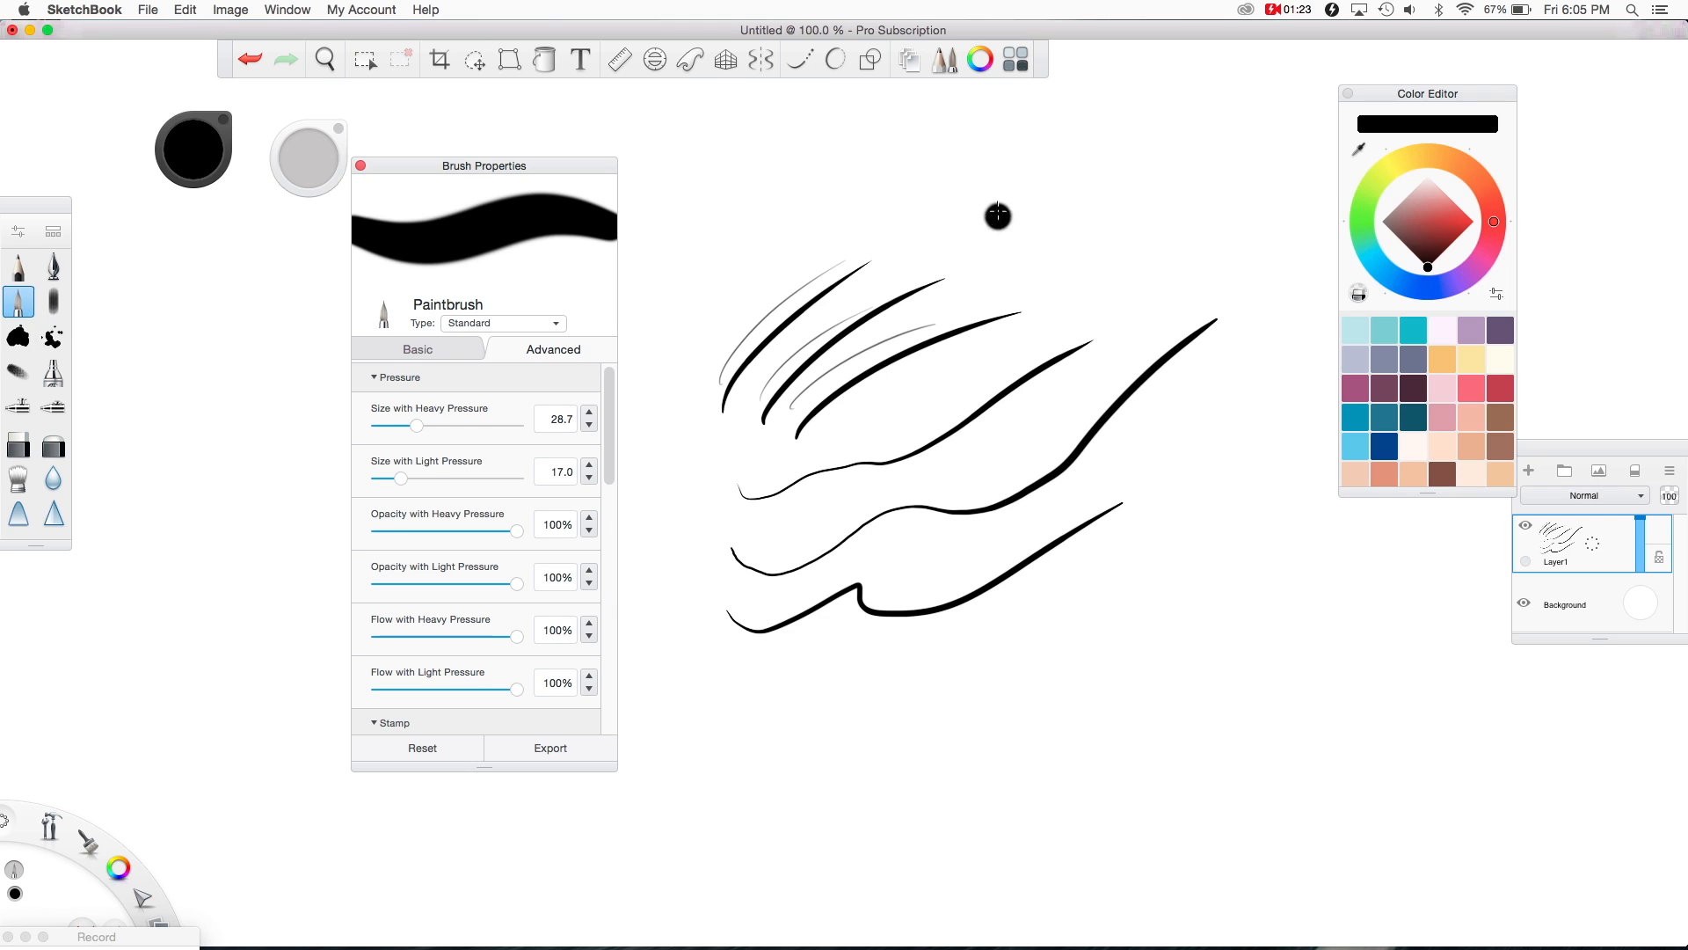
pyautogui.click(447, 349)
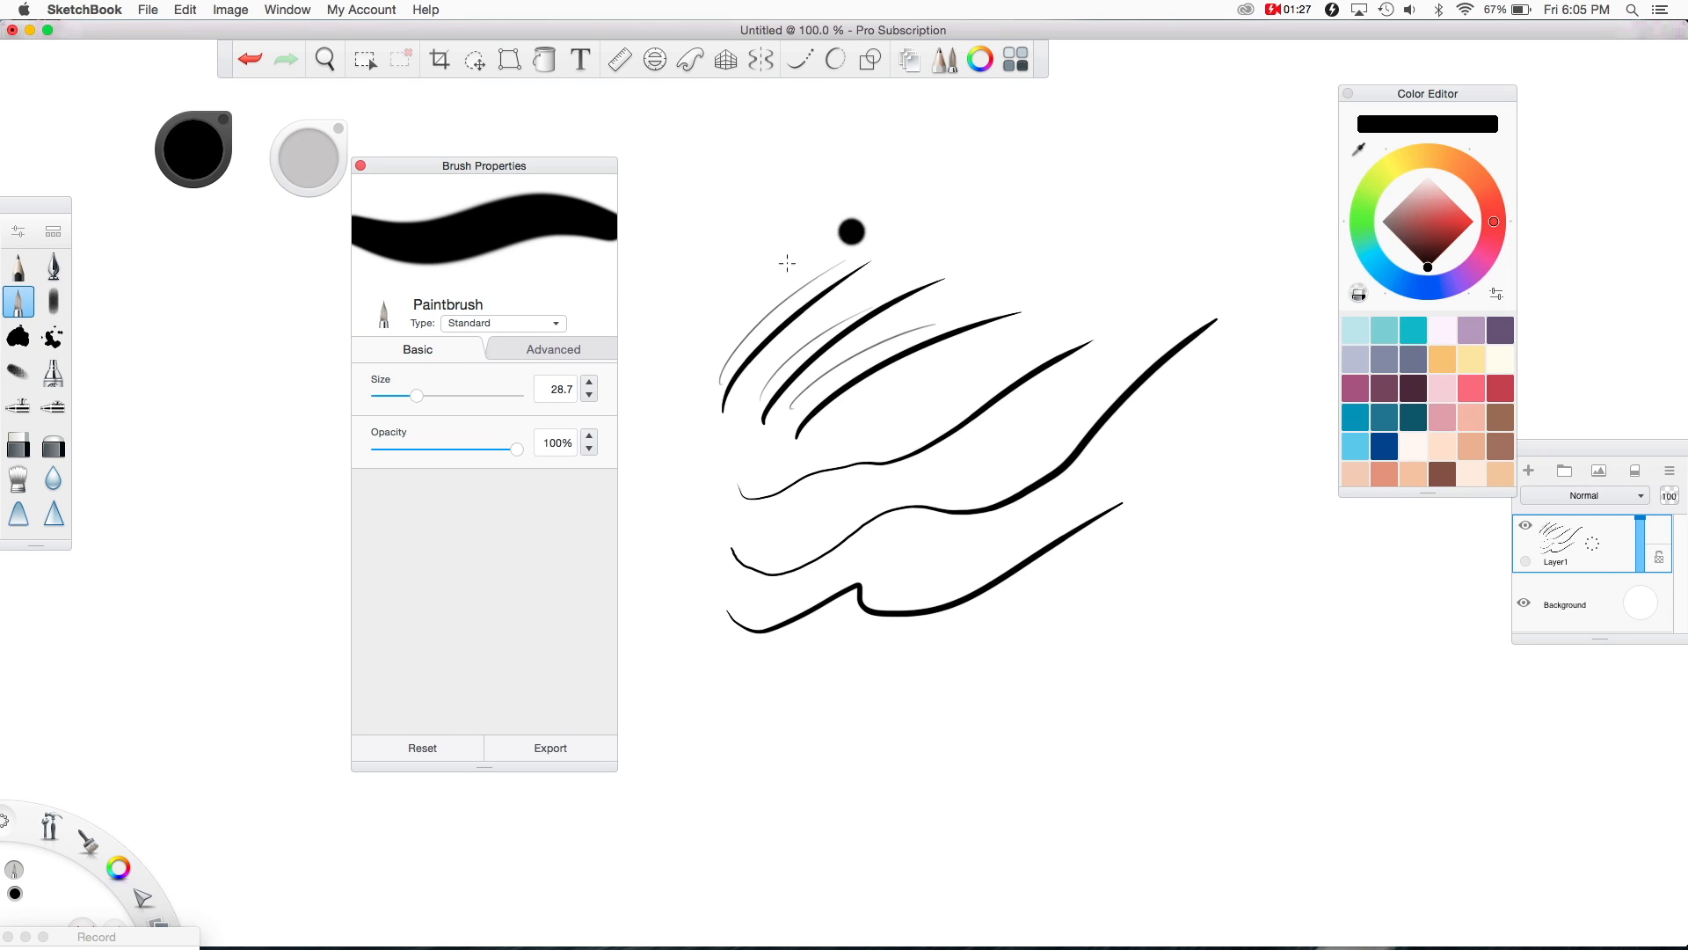
pyautogui.click(561, 352)
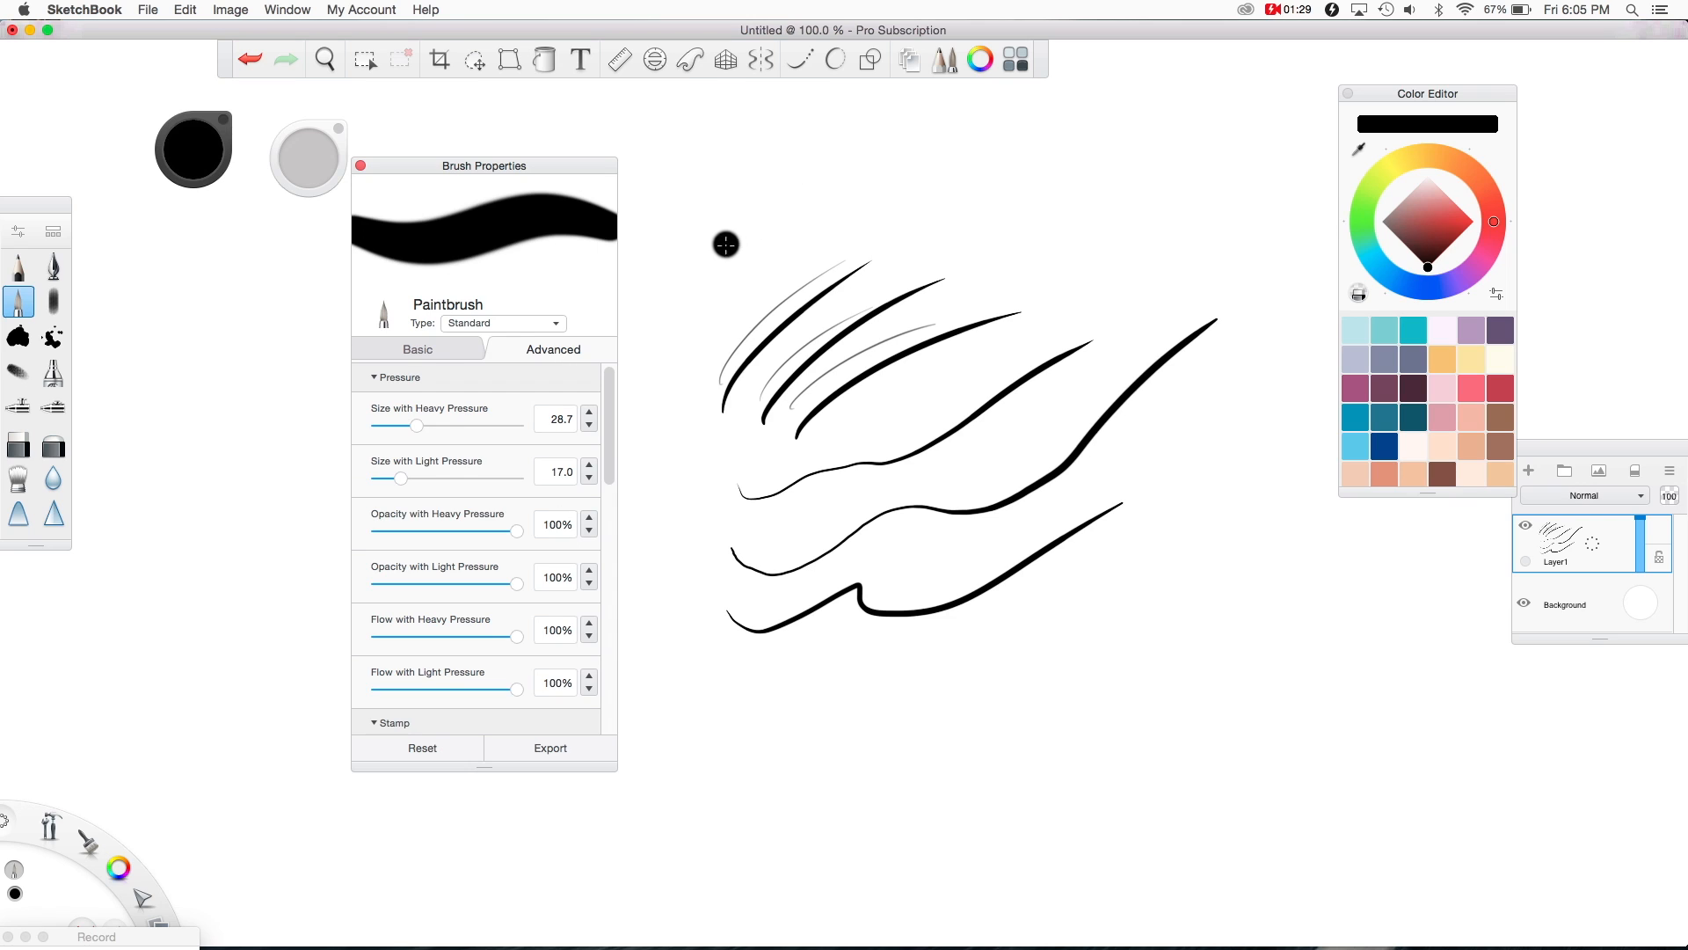
pyautogui.moveTo(725, 245); pyautogui.dragTo(1010, 139)
pyautogui.moveTo(830, 234); pyautogui.dragTo(1045, 201)
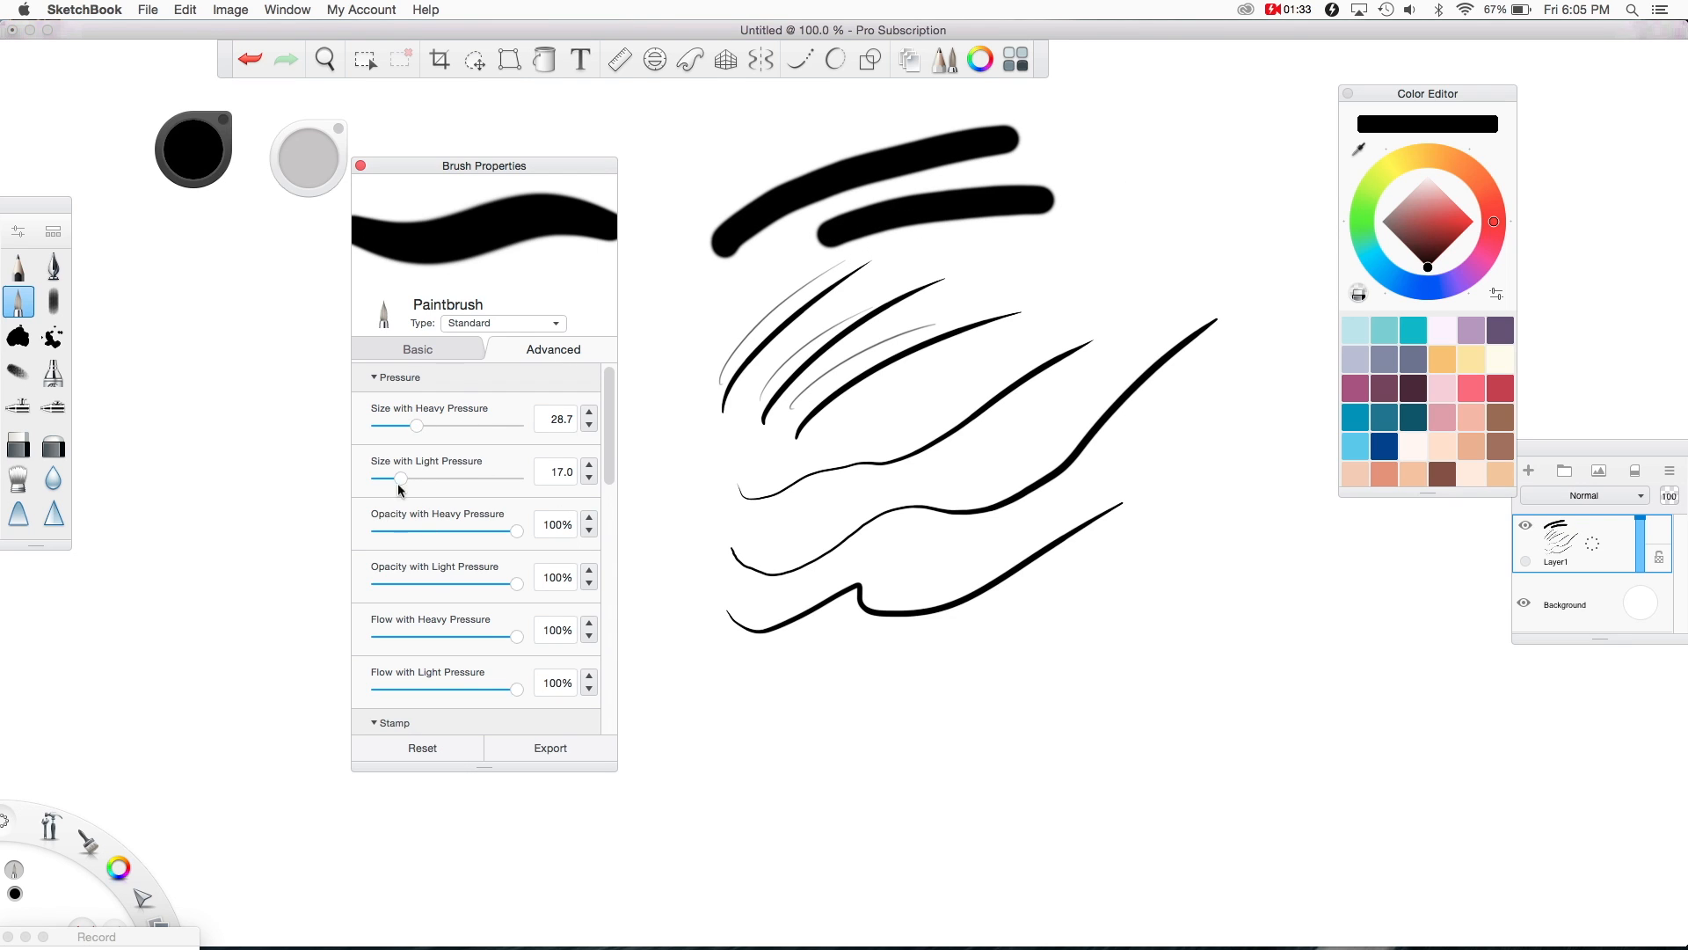
pyautogui.moveTo(1051, 260); pyautogui.dragTo(1320, 152)
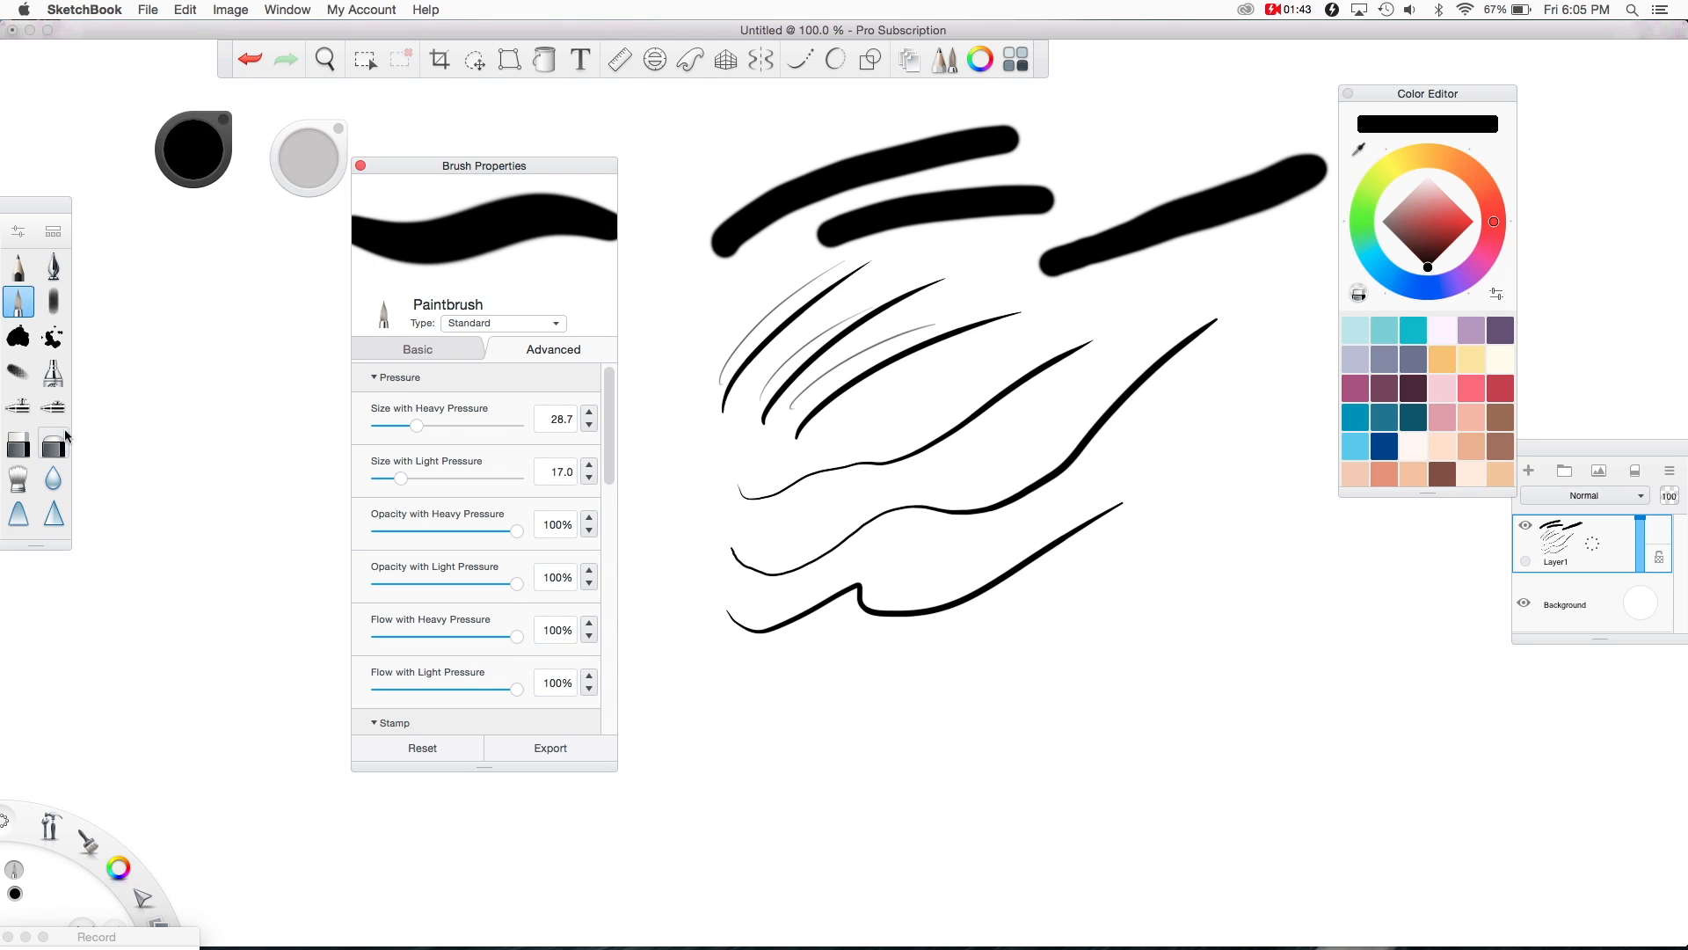
# Step: Review the properties of the Airbrush, Hard Airbrush, Hard Eraser, Soft Eraser and Smudge Round Bristle Brush
pyautogui.click(54, 371)
pyautogui.click(54, 408)
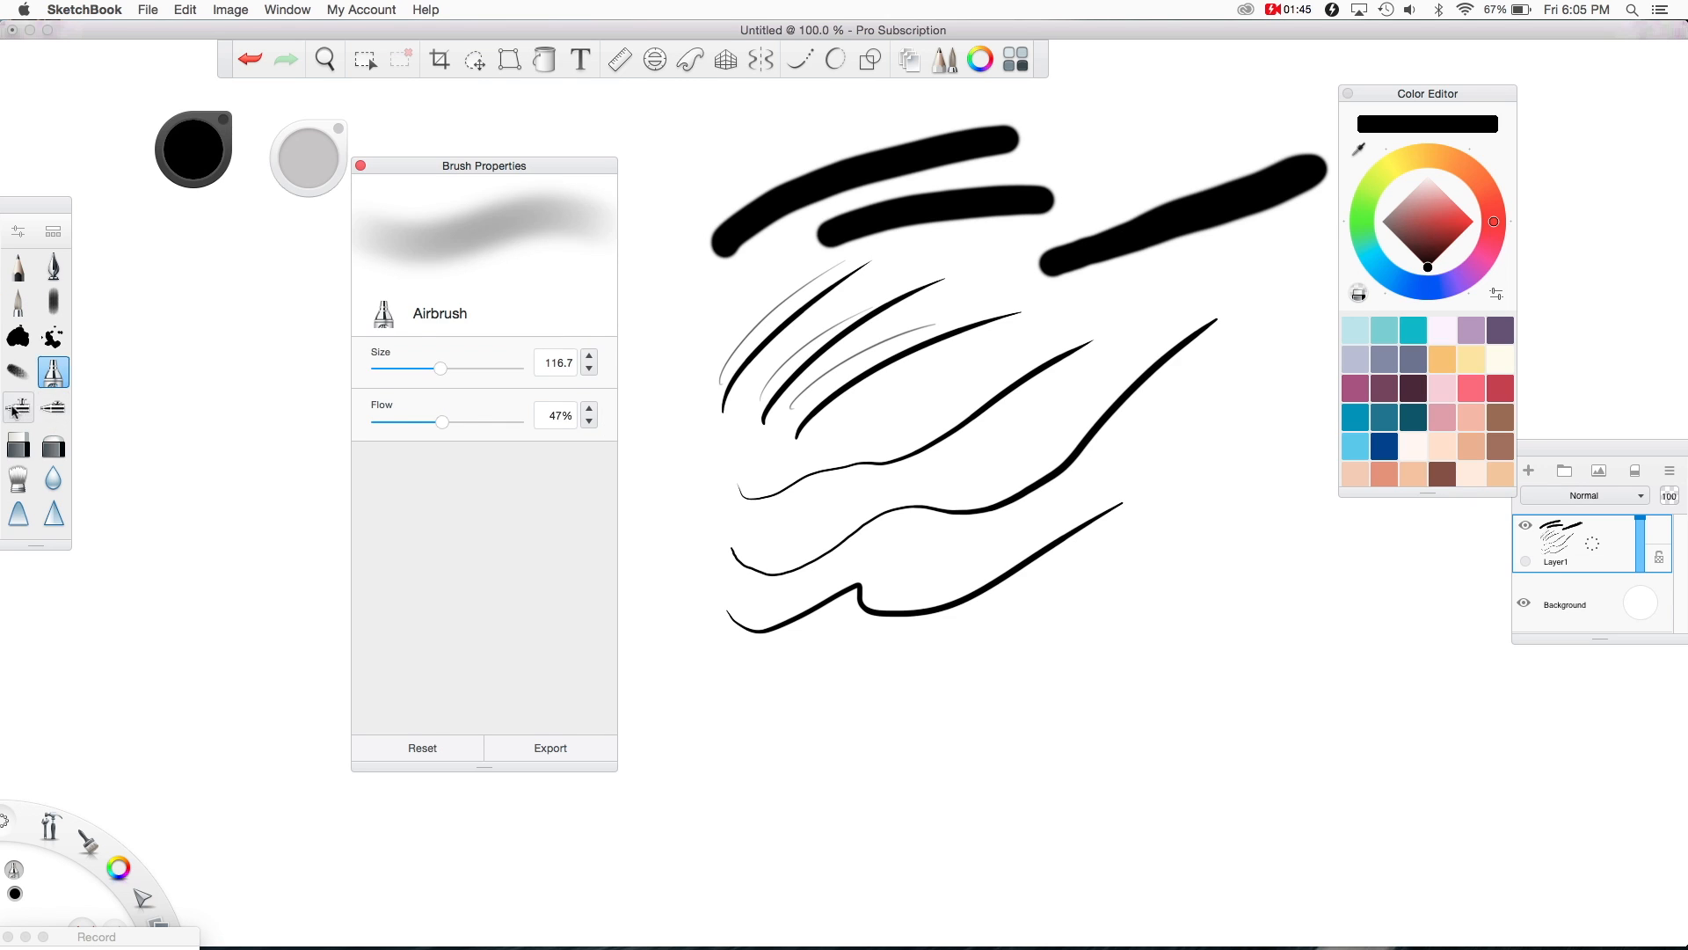
pyautogui.click(328, 401)
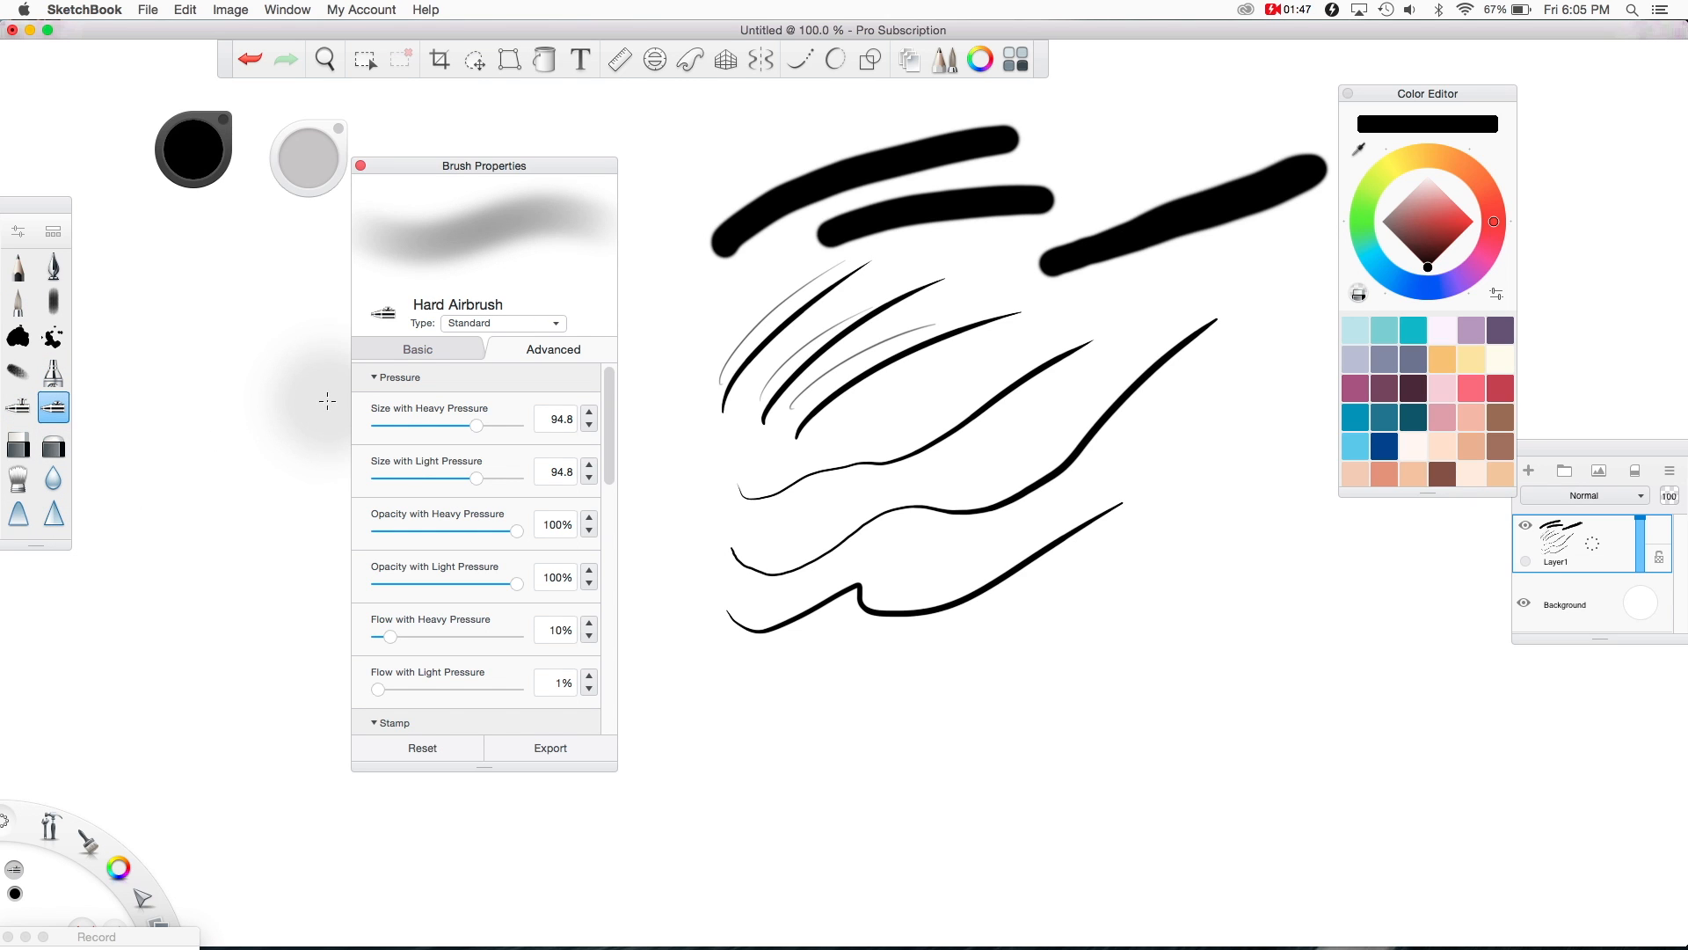
pyautogui.click(17, 444)
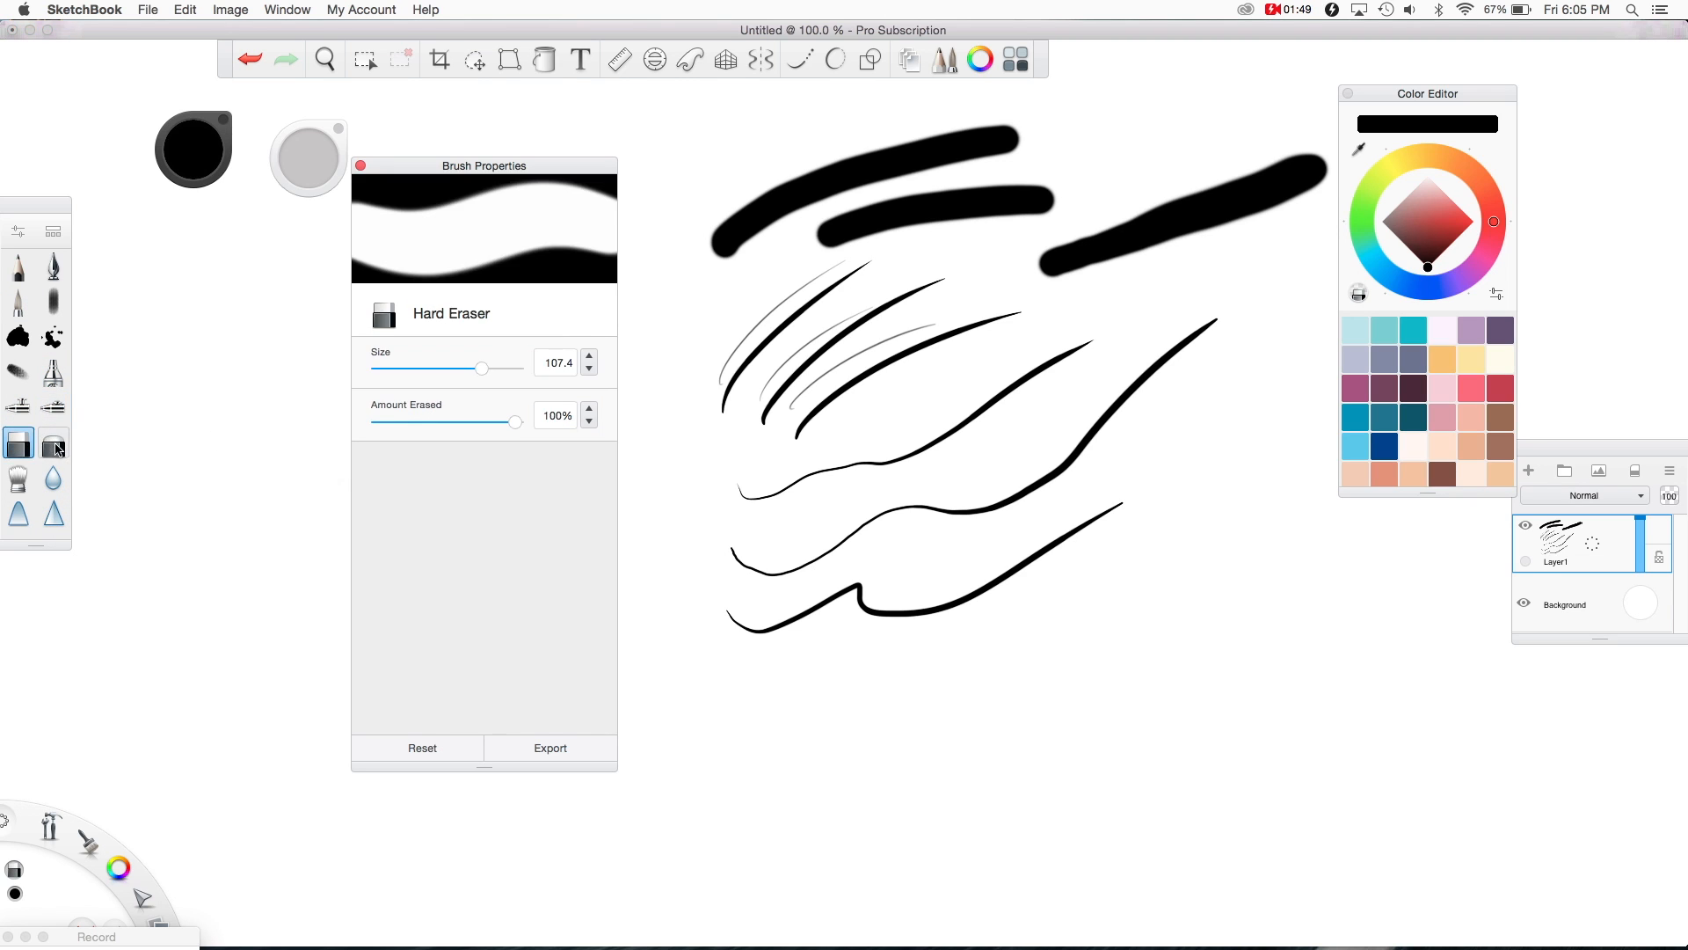
pyautogui.click(54, 445)
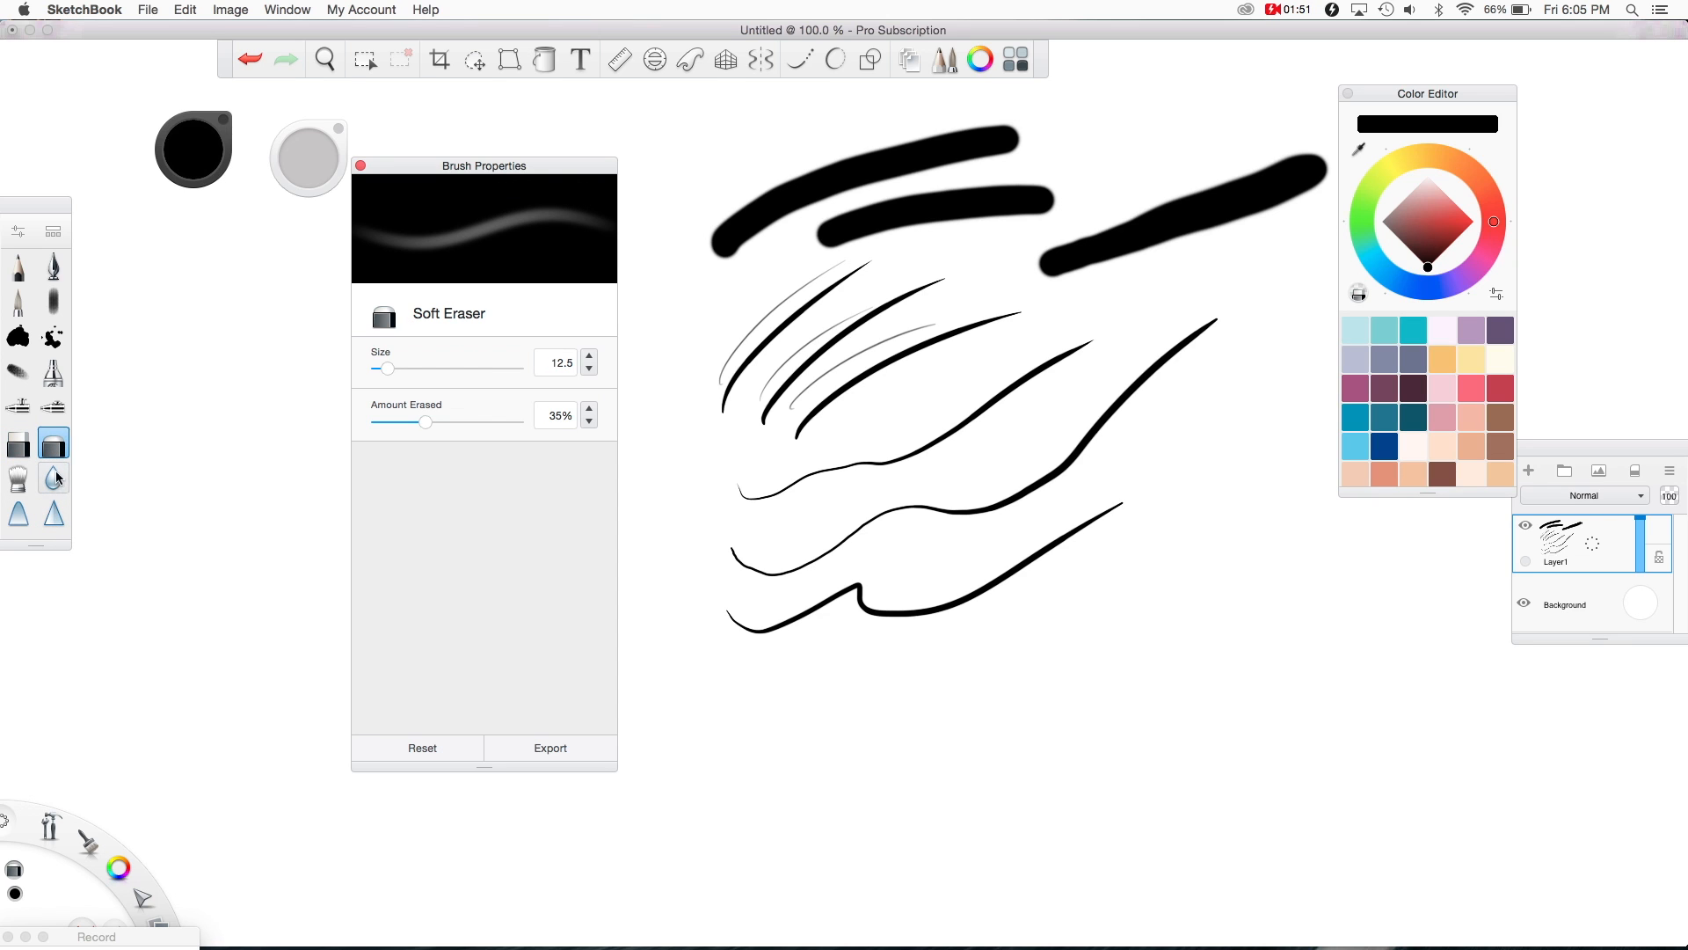
pyautogui.click(18, 478)
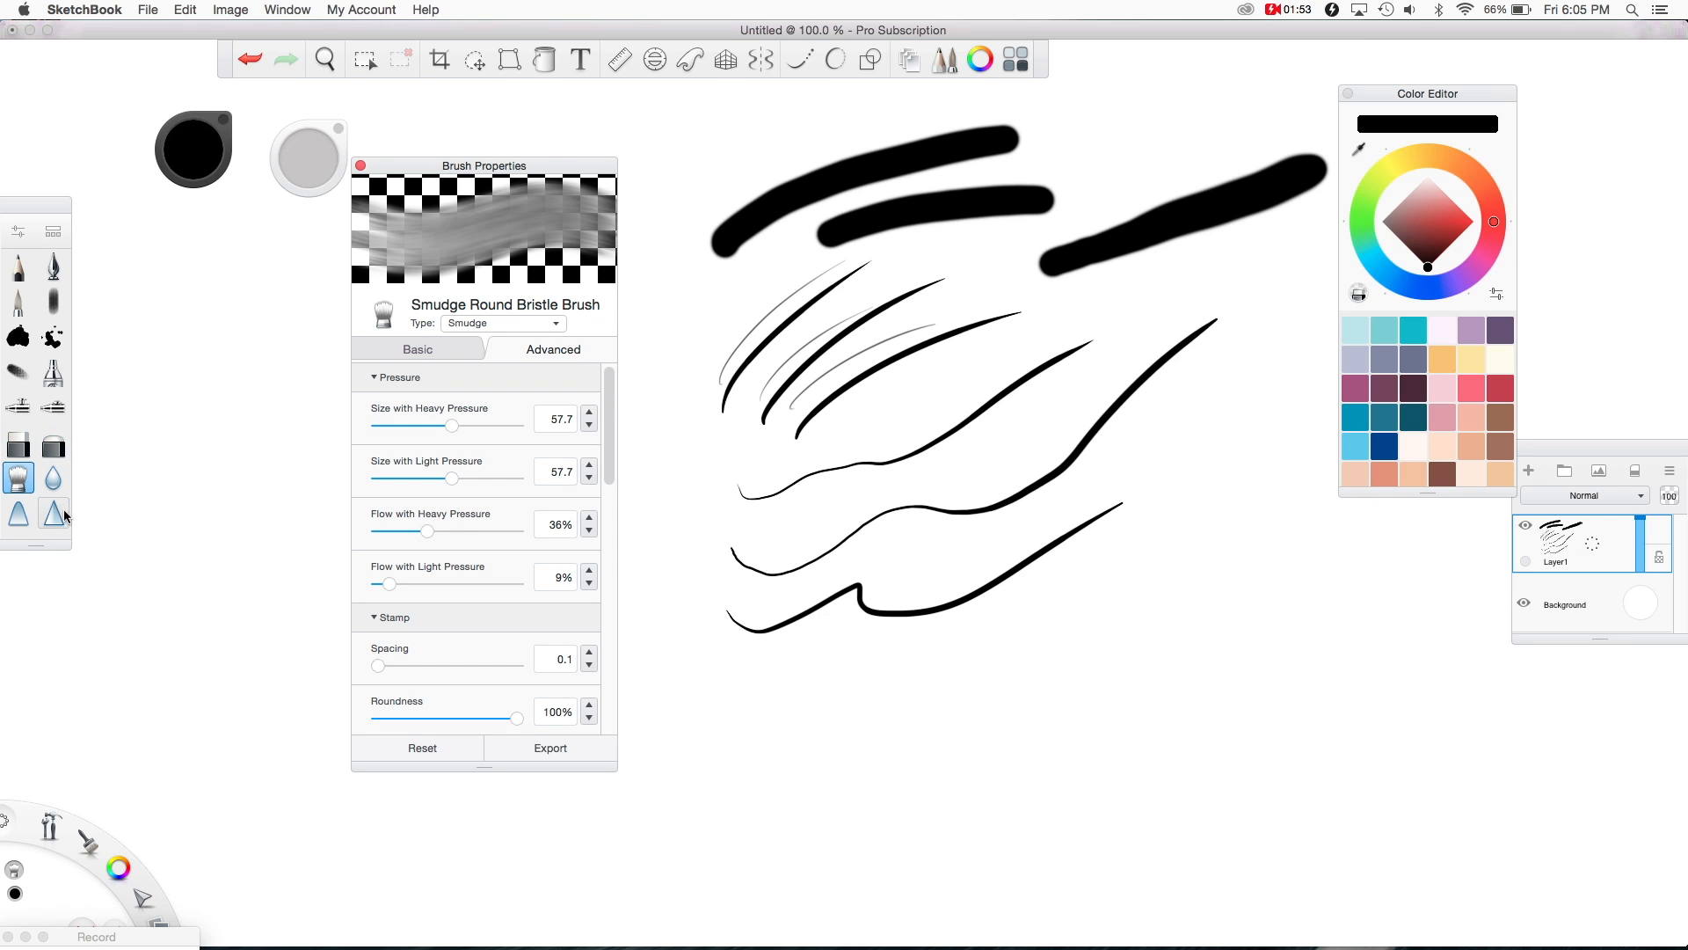
pyautogui.click(420, 350)
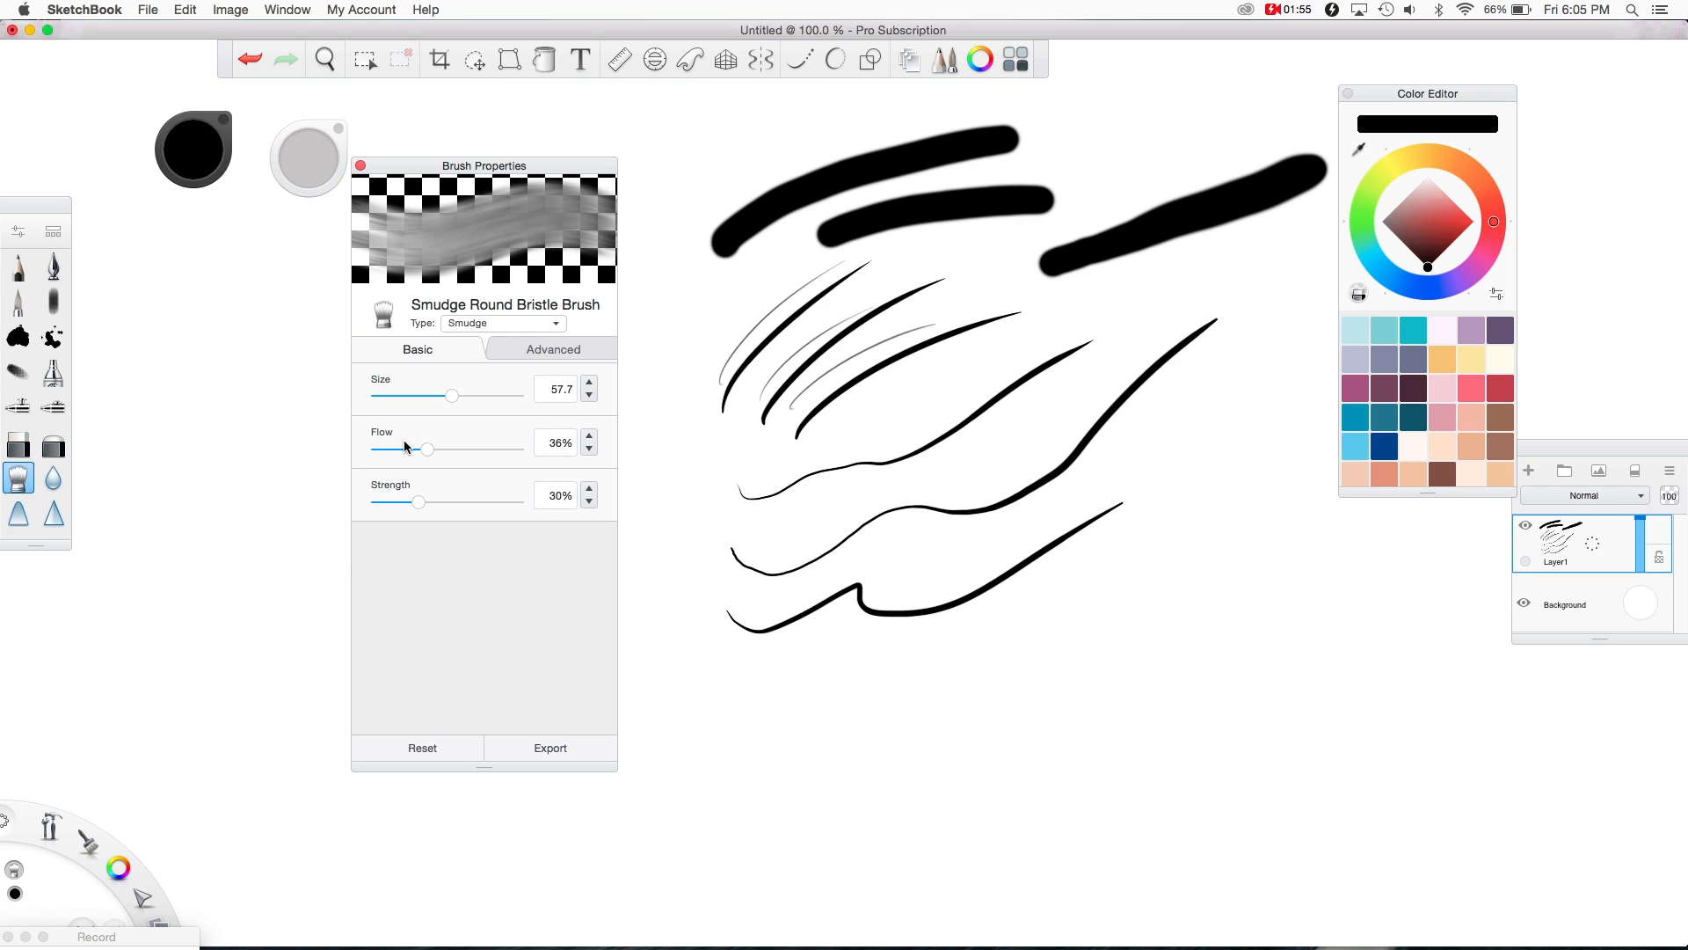
# Step: Paint an orange patch and an adjoining light yellow patch below the wavy ink strokes with the Paintbrush
pyautogui.click(1443, 362)
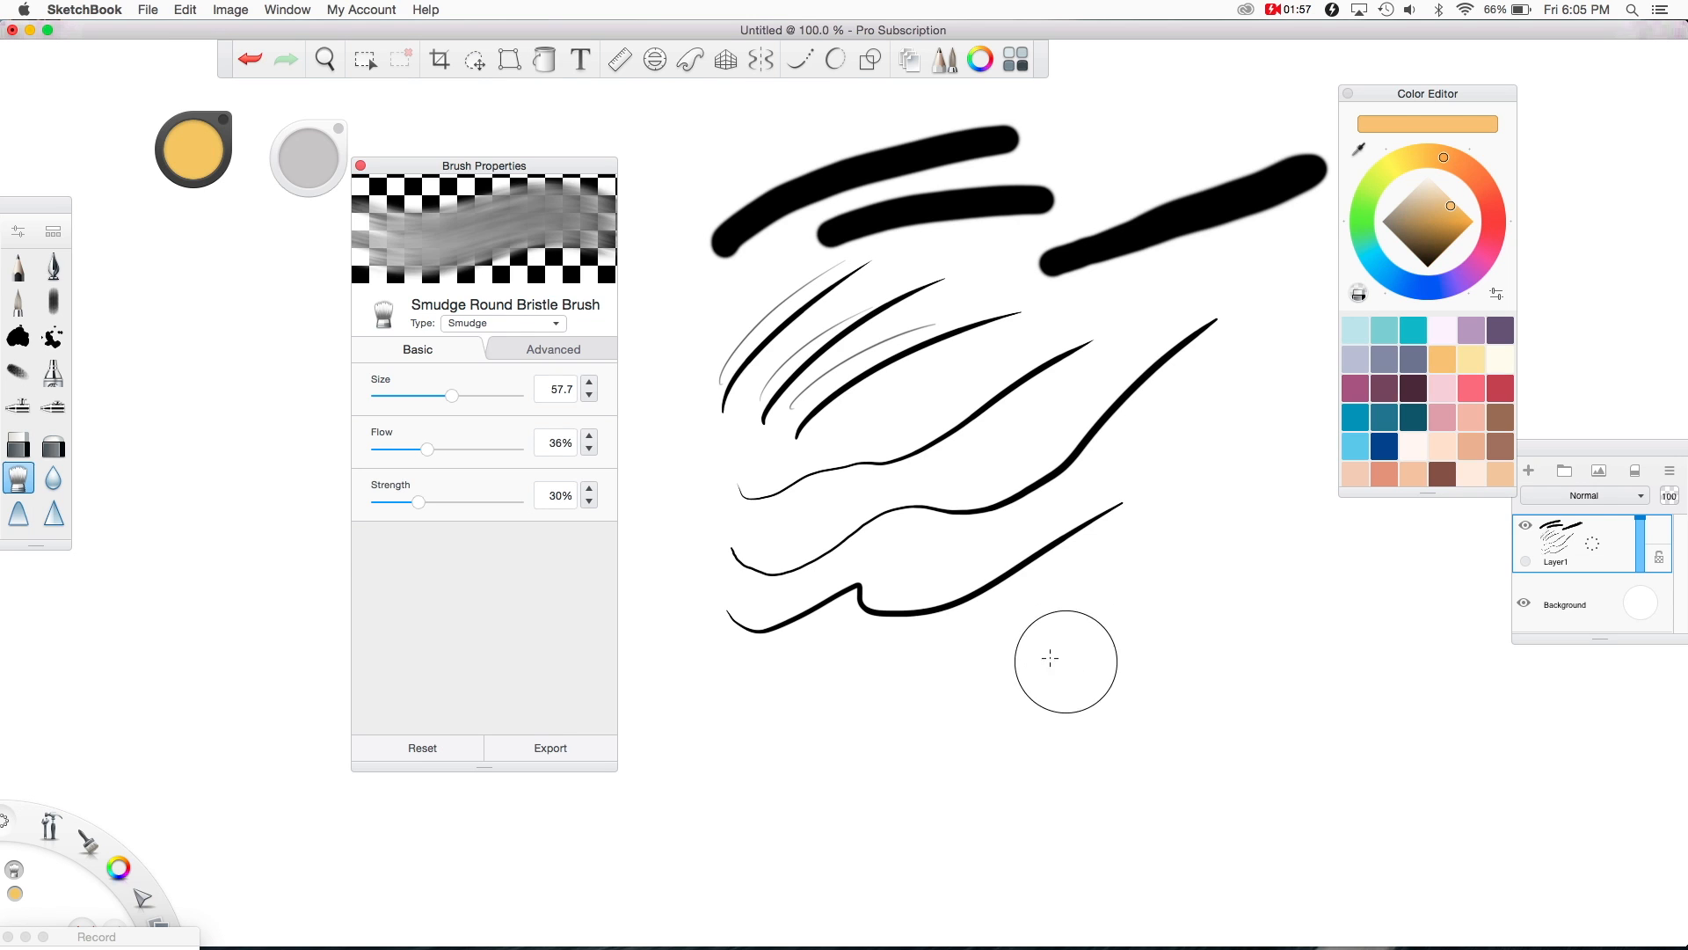
pyautogui.click(19, 303)
pyautogui.moveTo(920, 715)
pyautogui.mouseDown()
pyautogui.moveTo(921, 744)
pyautogui.moveTo(934, 651)
pyautogui.moveTo(950, 733)
pyautogui.moveTo(976, 756)
pyautogui.moveTo(989, 633)
pyautogui.moveTo(996, 729)
pyautogui.mouseUp()
pyautogui.click(1472, 358)
# Step: Blend the orange and yellow patches diagonally outward with the Smudge Round Bristle Brush at size 48.4
pyautogui.click(17, 477)
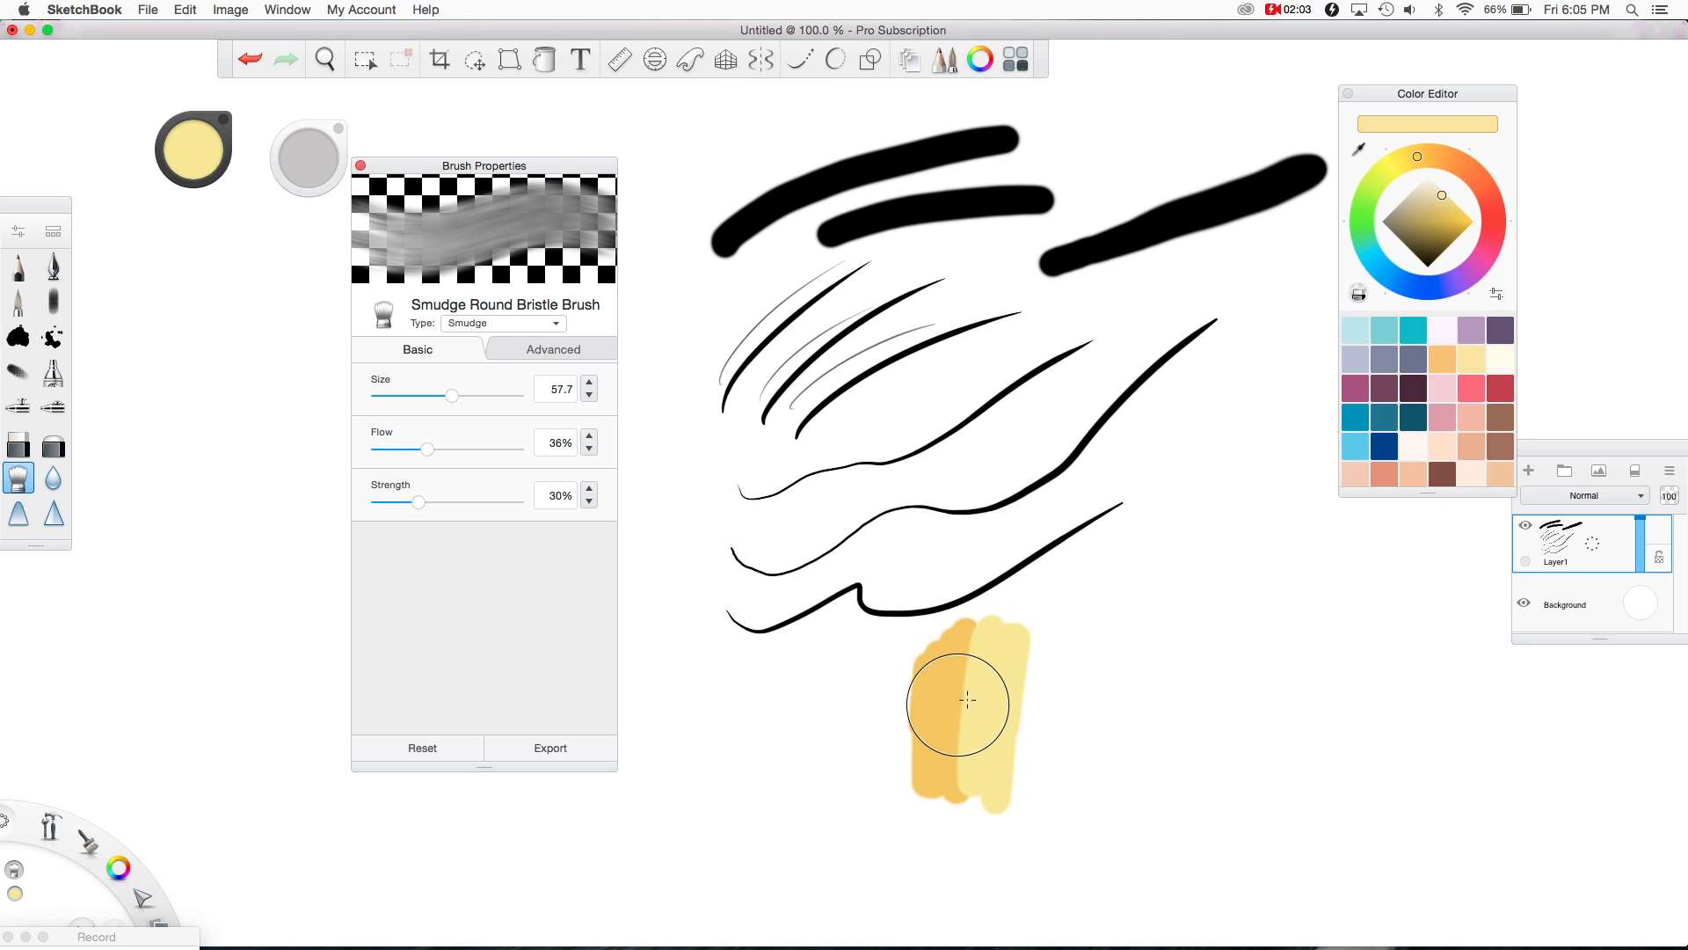
pyautogui.moveTo(315, 164); pyautogui.dragTo(296, 163)
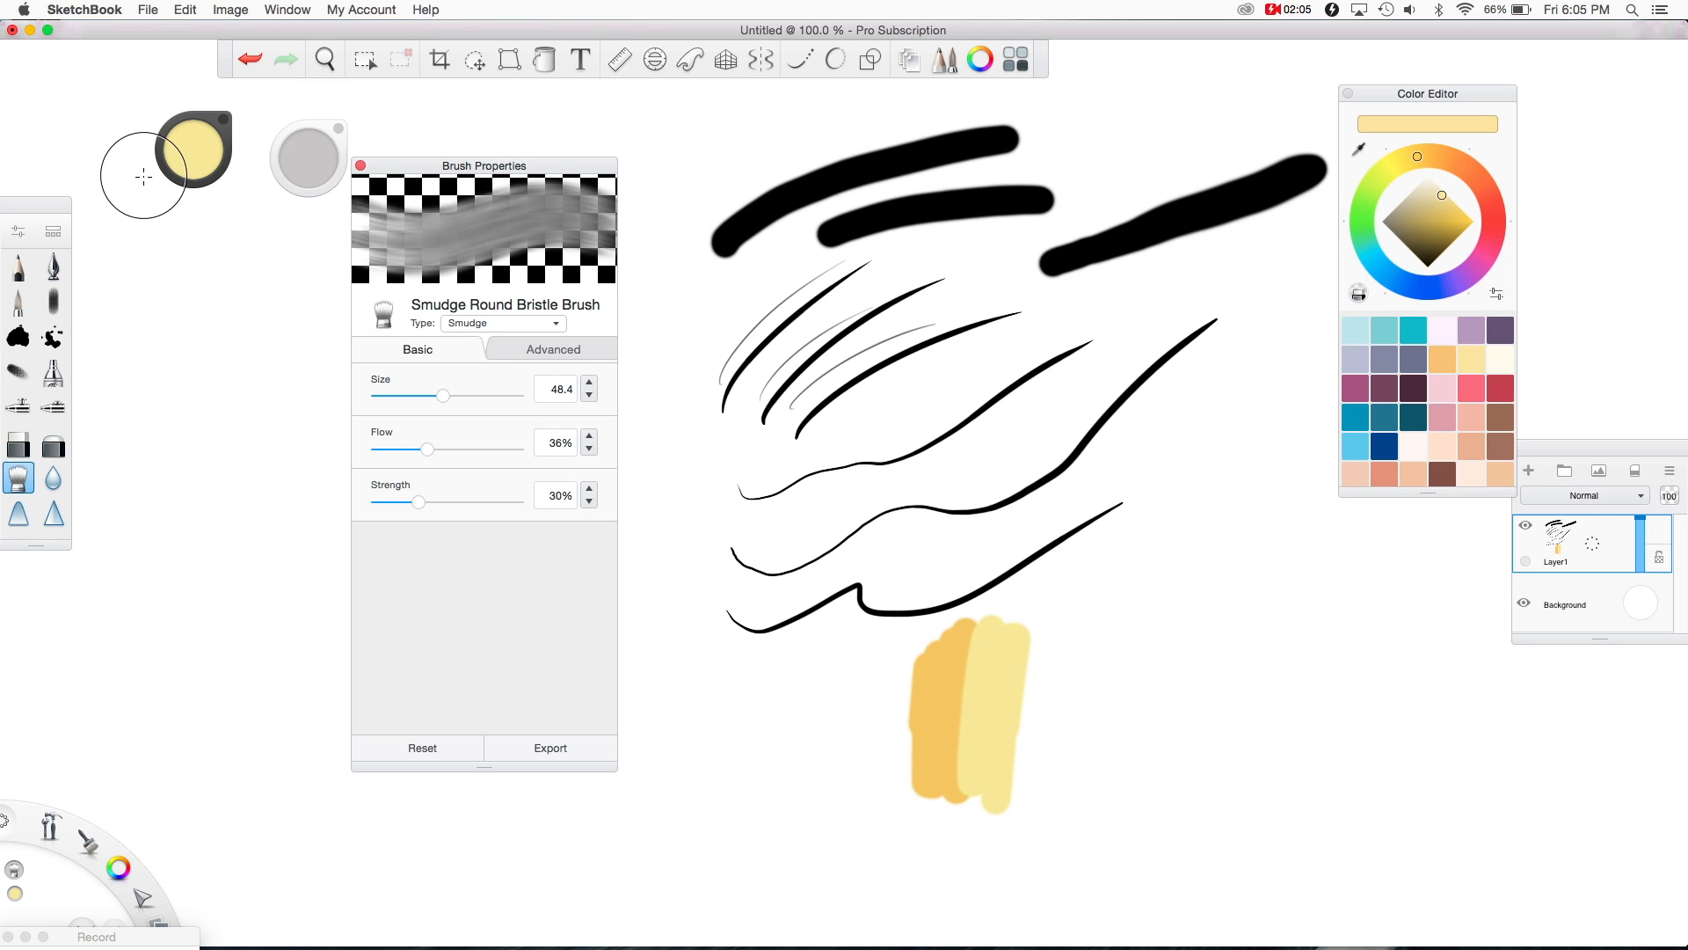
pyautogui.moveTo(971, 660); pyautogui.dragTo(973, 667)
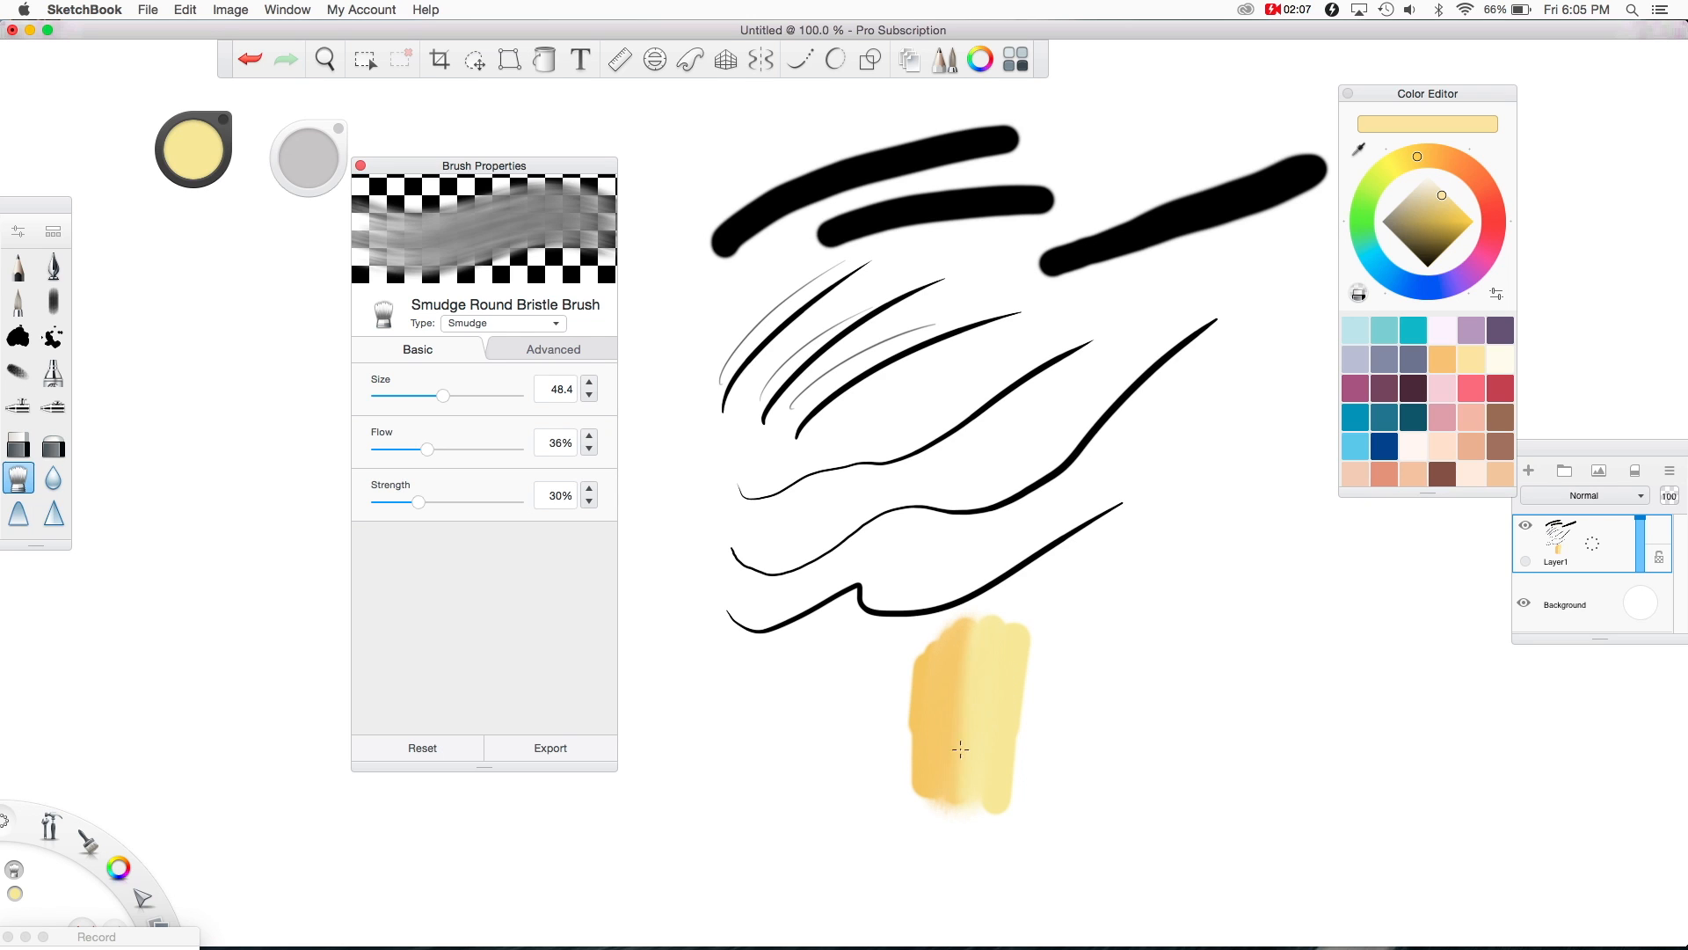
pyautogui.moveTo(973, 701)
pyautogui.mouseDown()
pyautogui.moveTo(1059, 645)
pyautogui.moveTo(948, 732)
pyautogui.moveTo(1072, 687)
pyautogui.moveTo(951, 761)
pyautogui.moveTo(1058, 724)
pyautogui.moveTo(1012, 713)
pyautogui.moveTo(1023, 664)
pyautogui.moveTo(856, 686)
pyautogui.moveTo(998, 719)
pyautogui.moveTo(801, 722)
pyautogui.moveTo(998, 764)
pyautogui.moveTo(780, 778)
pyautogui.mouseUp()
pyautogui.moveTo(884, 800); pyautogui.dragTo(1161, 591)
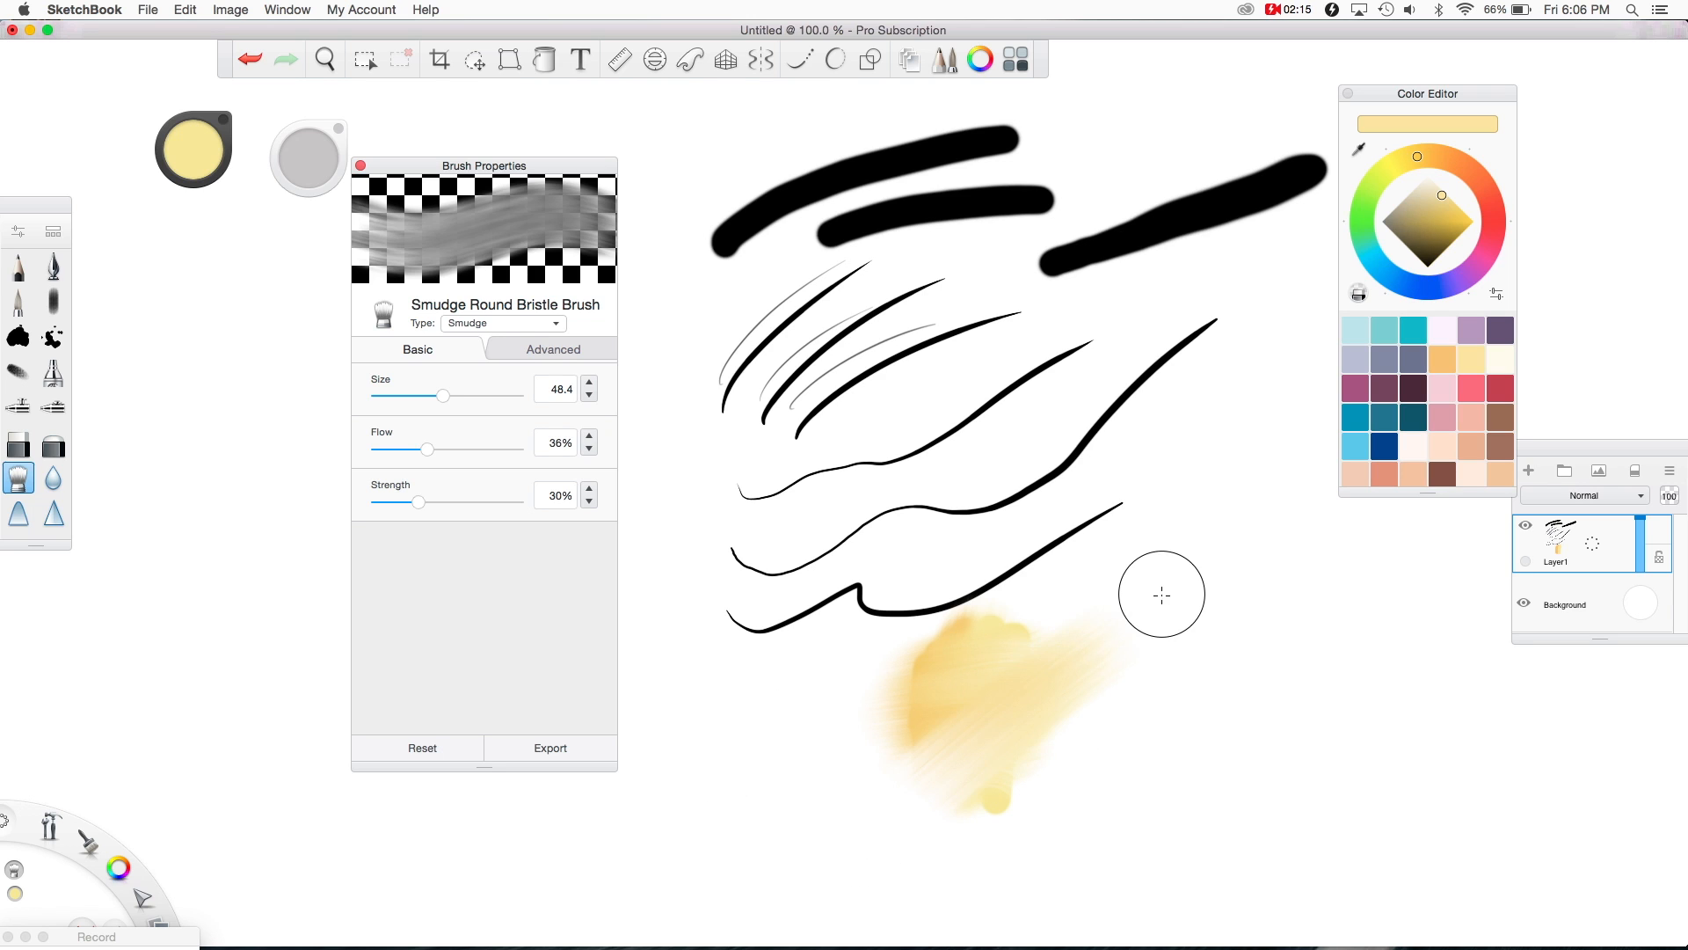
pyautogui.moveTo(836, 830); pyautogui.dragTo(1160, 594)
pyautogui.moveTo(912, 780); pyautogui.dragTo(1231, 642)
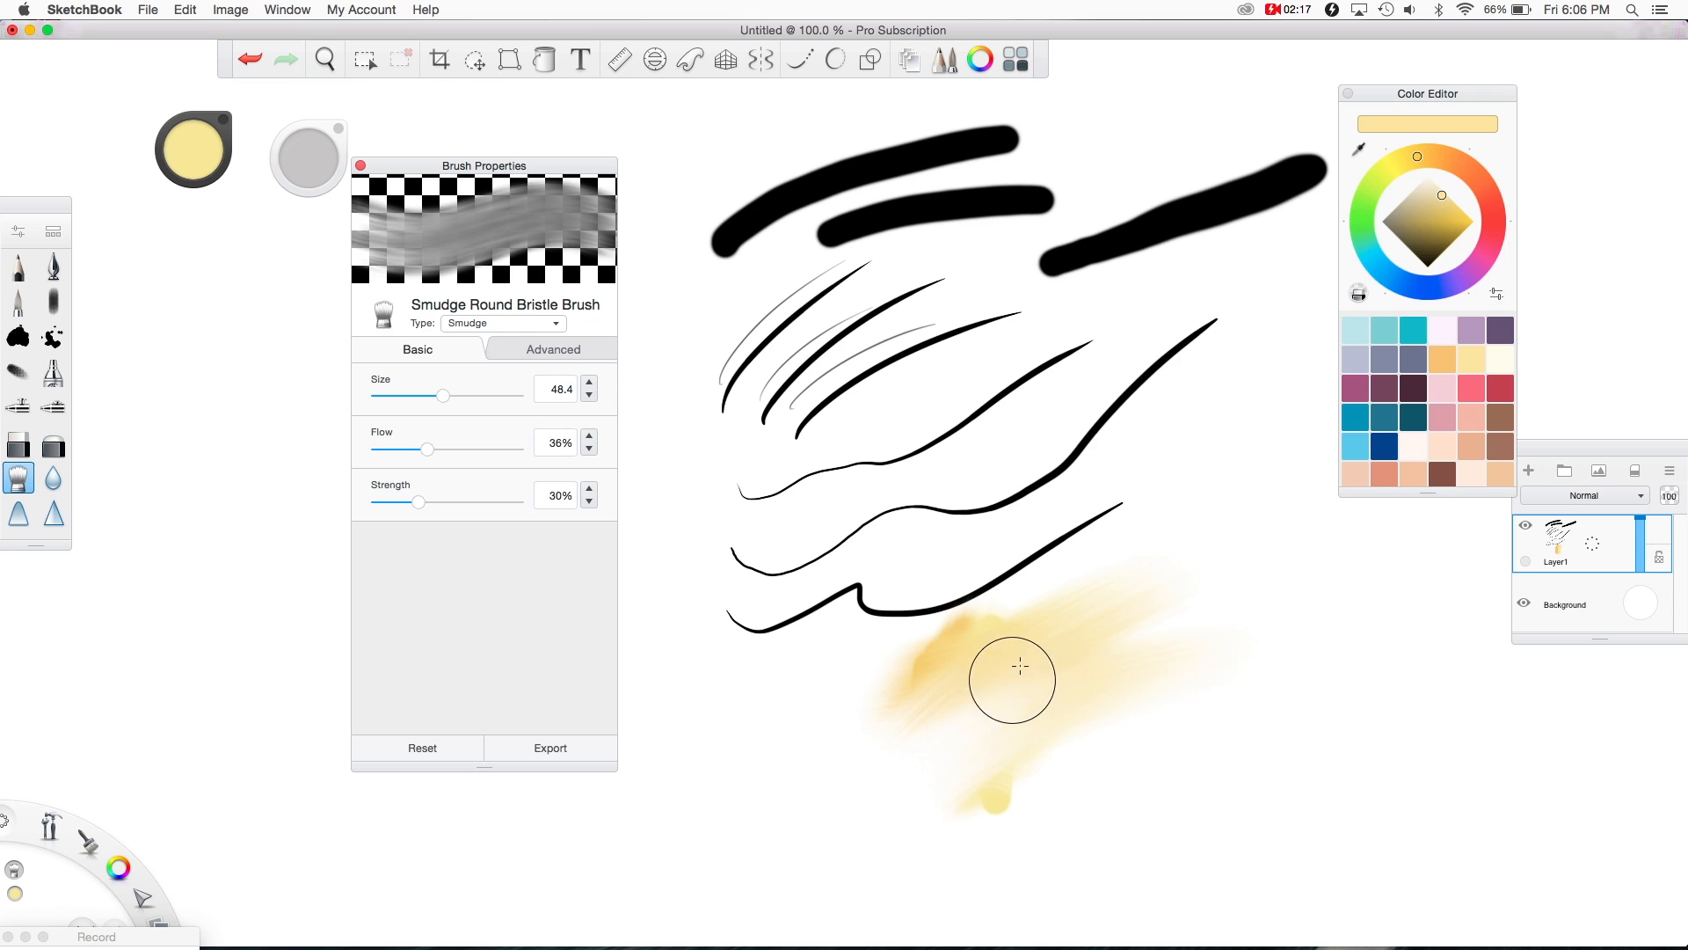
pyautogui.moveTo(1040, 699); pyautogui.dragTo(762, 857)
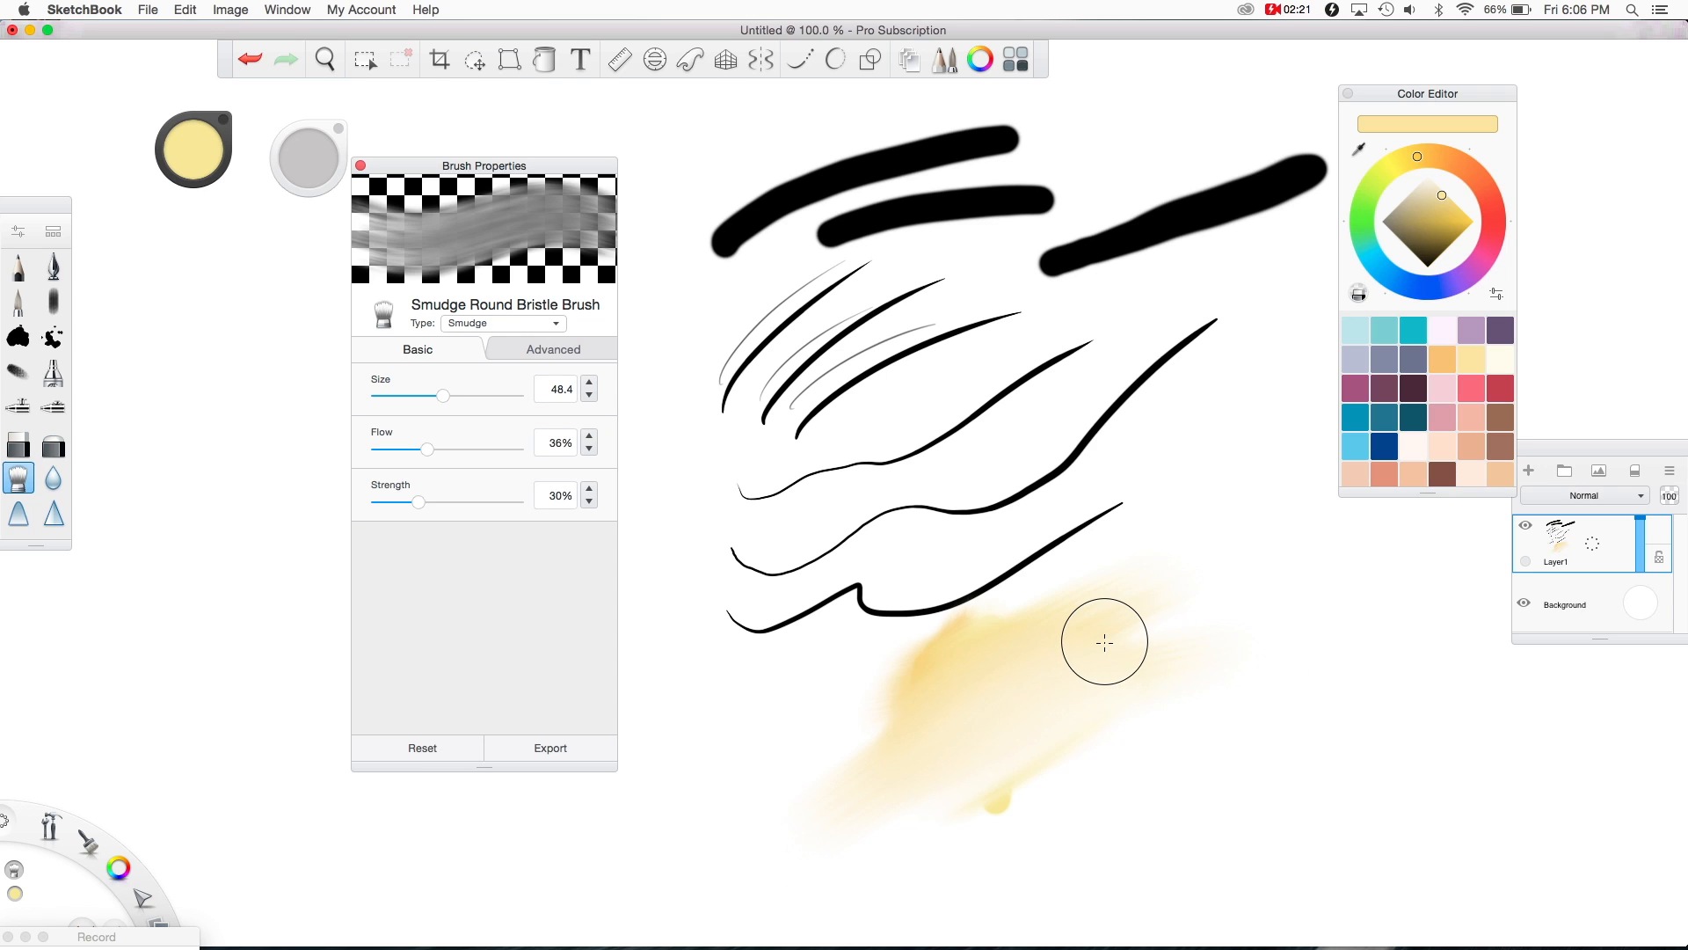
# Step: Review the properties of the Blur brush and the last two brushes in the palette, ending on Smear
pyautogui.click(53, 477)
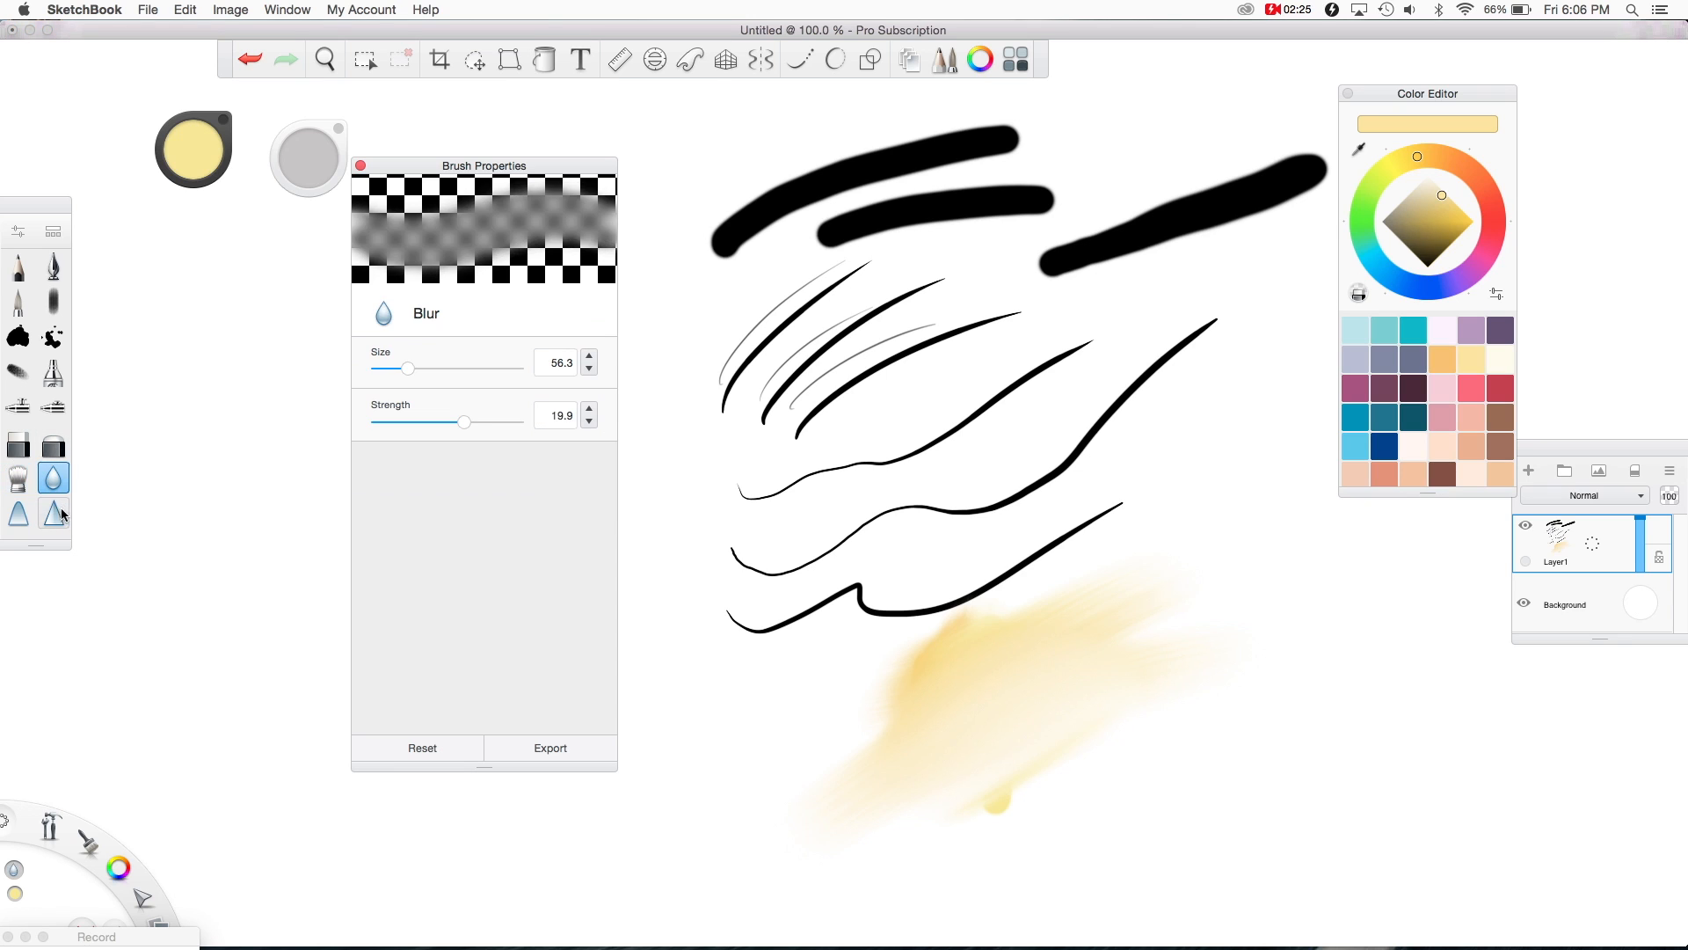
pyautogui.click(54, 514)
pyautogui.click(19, 513)
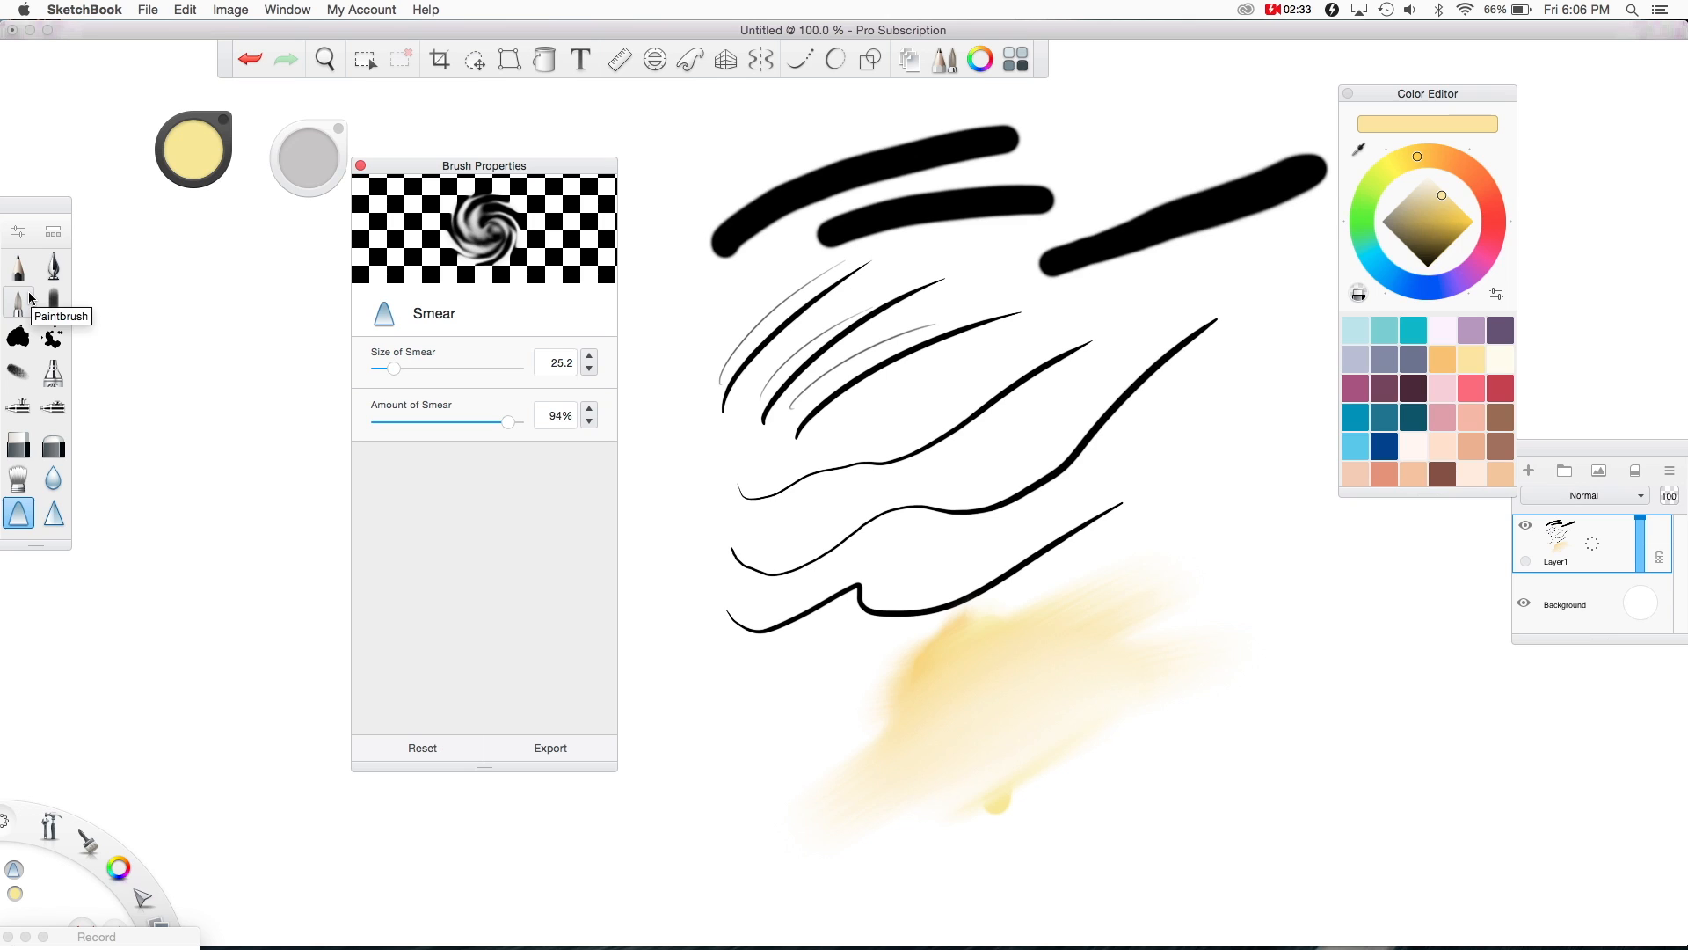
# Step: Add a new layer above Layer1 and hide Layer1 to get a blank canvas
pyautogui.click(1529, 471)
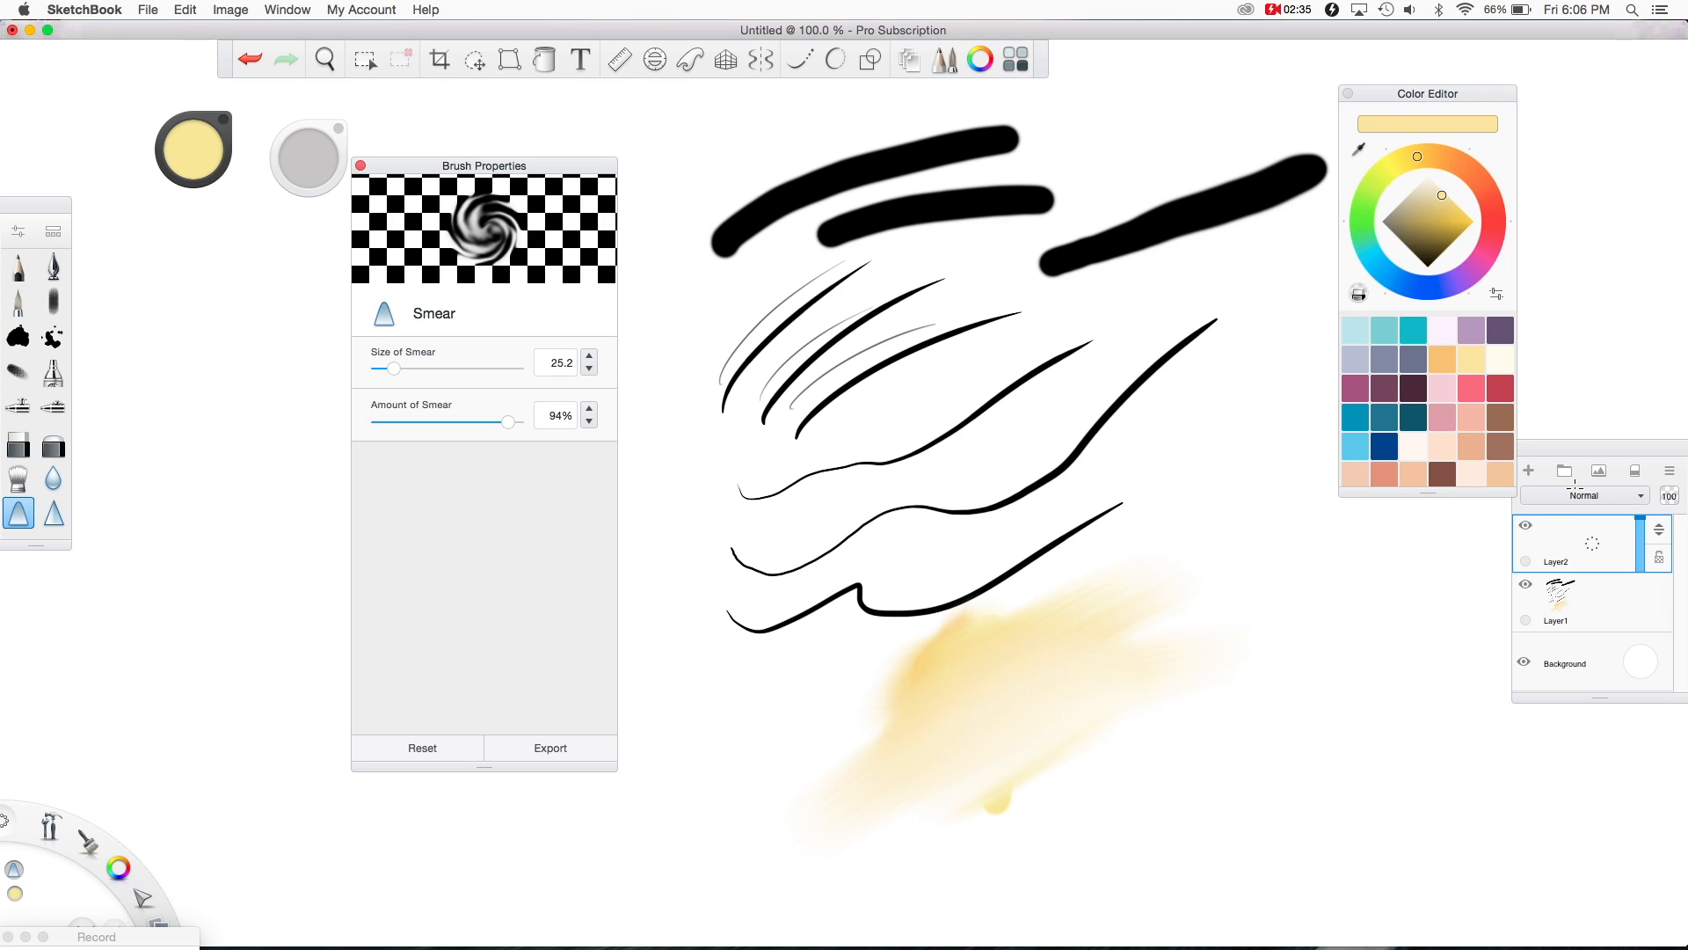
pyautogui.click(1526, 584)
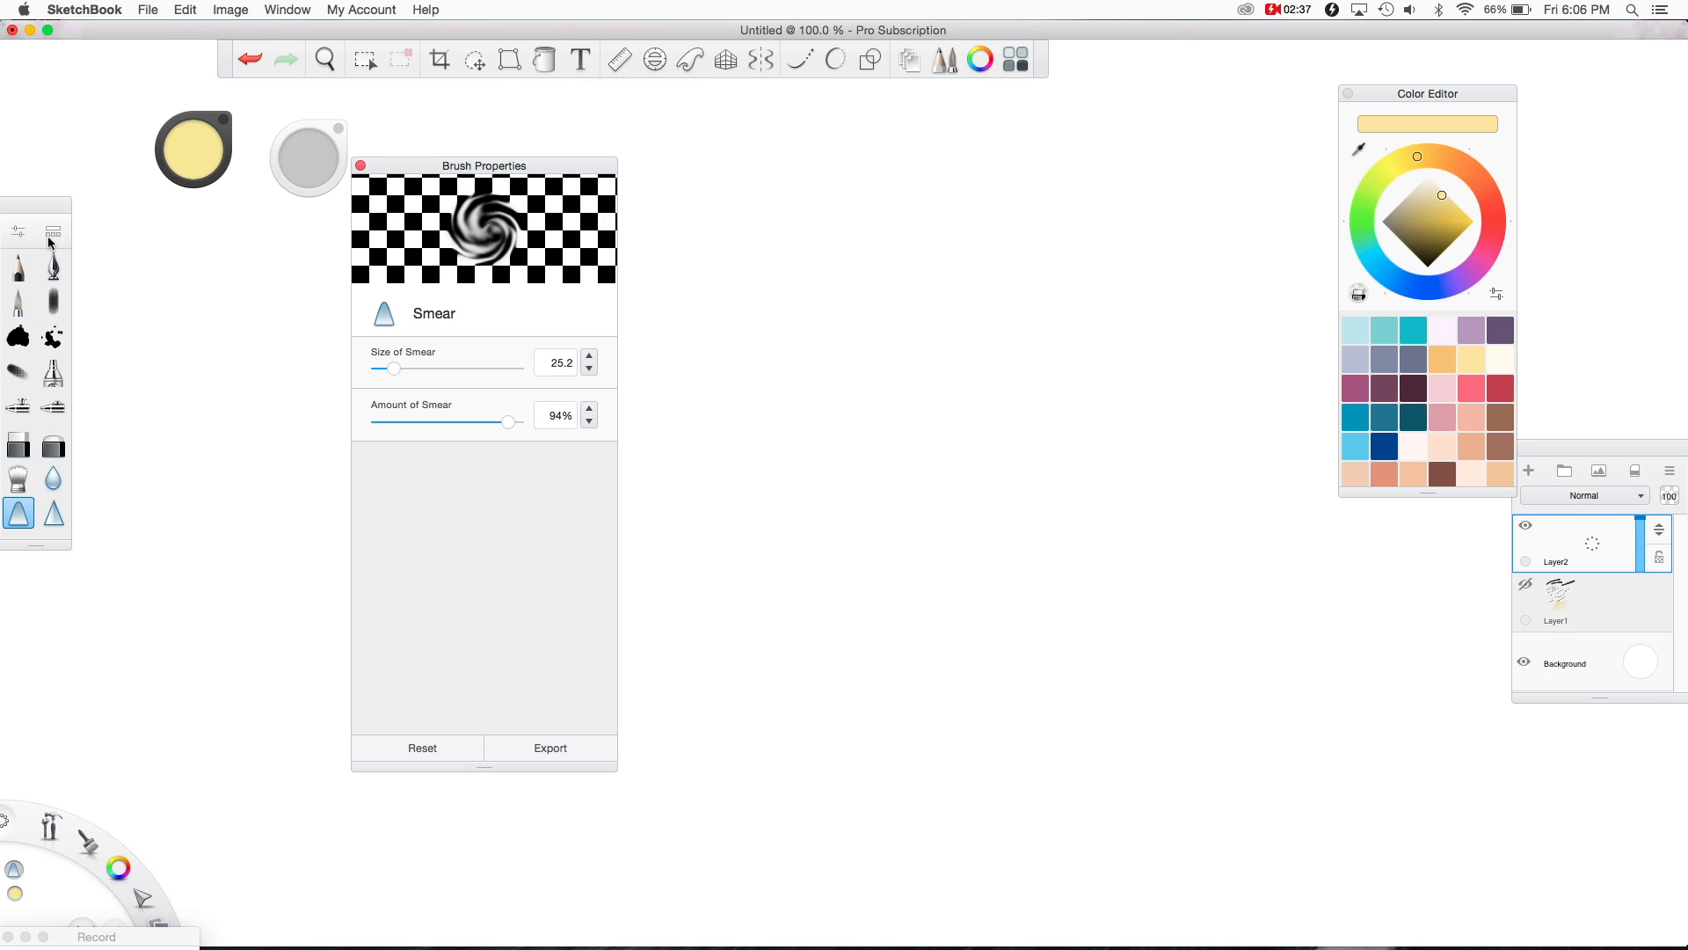
# Step: Close Brush Properties and open the Brush Library, placing it beside the brush palette
pyautogui.moveTo(361, 170); pyautogui.dragTo(359, 172)
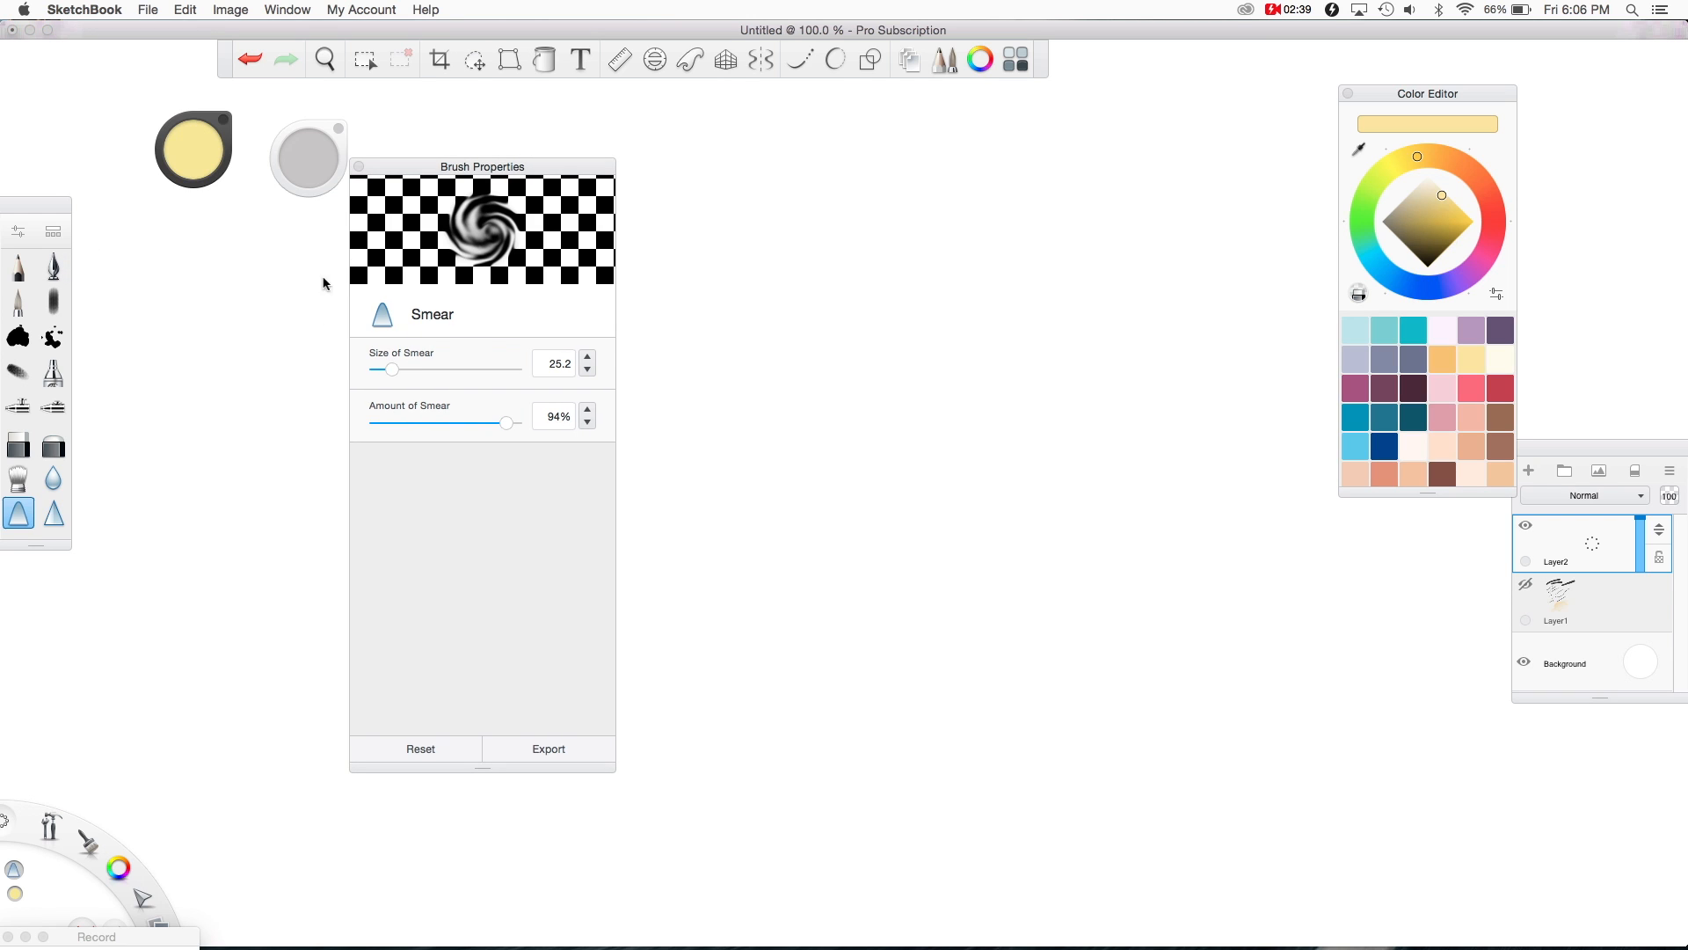
pyautogui.click(359, 167)
pyautogui.click(55, 234)
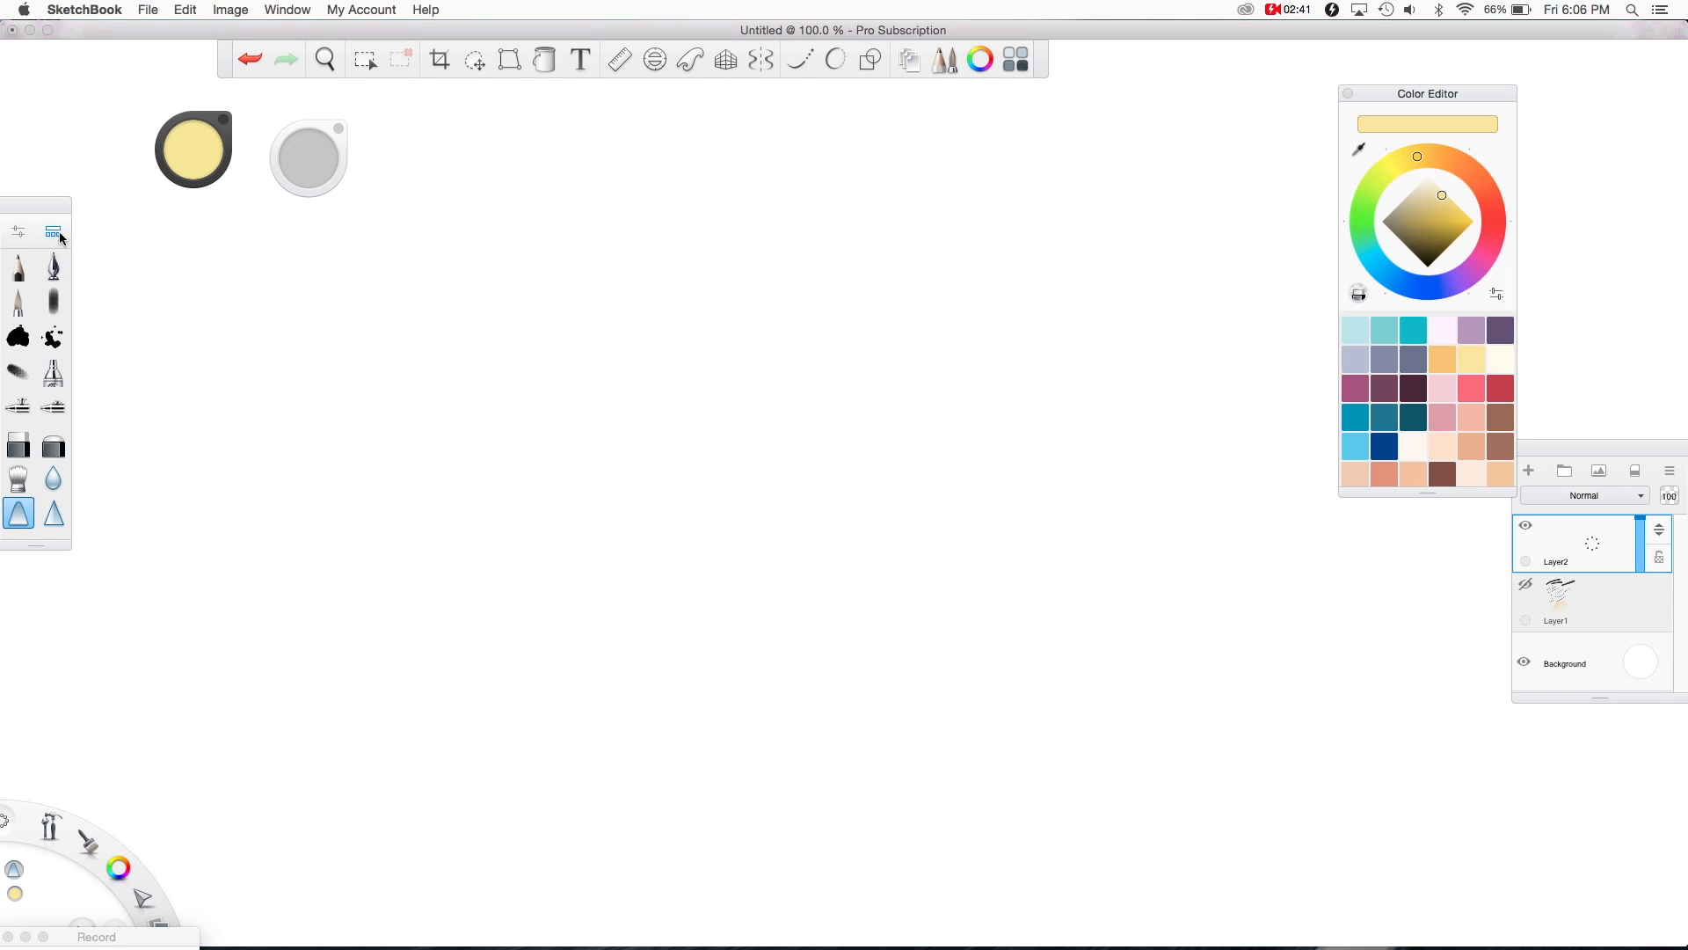
pyautogui.click(54, 235)
pyautogui.moveTo(417, 237); pyautogui.dragTo(627, 201)
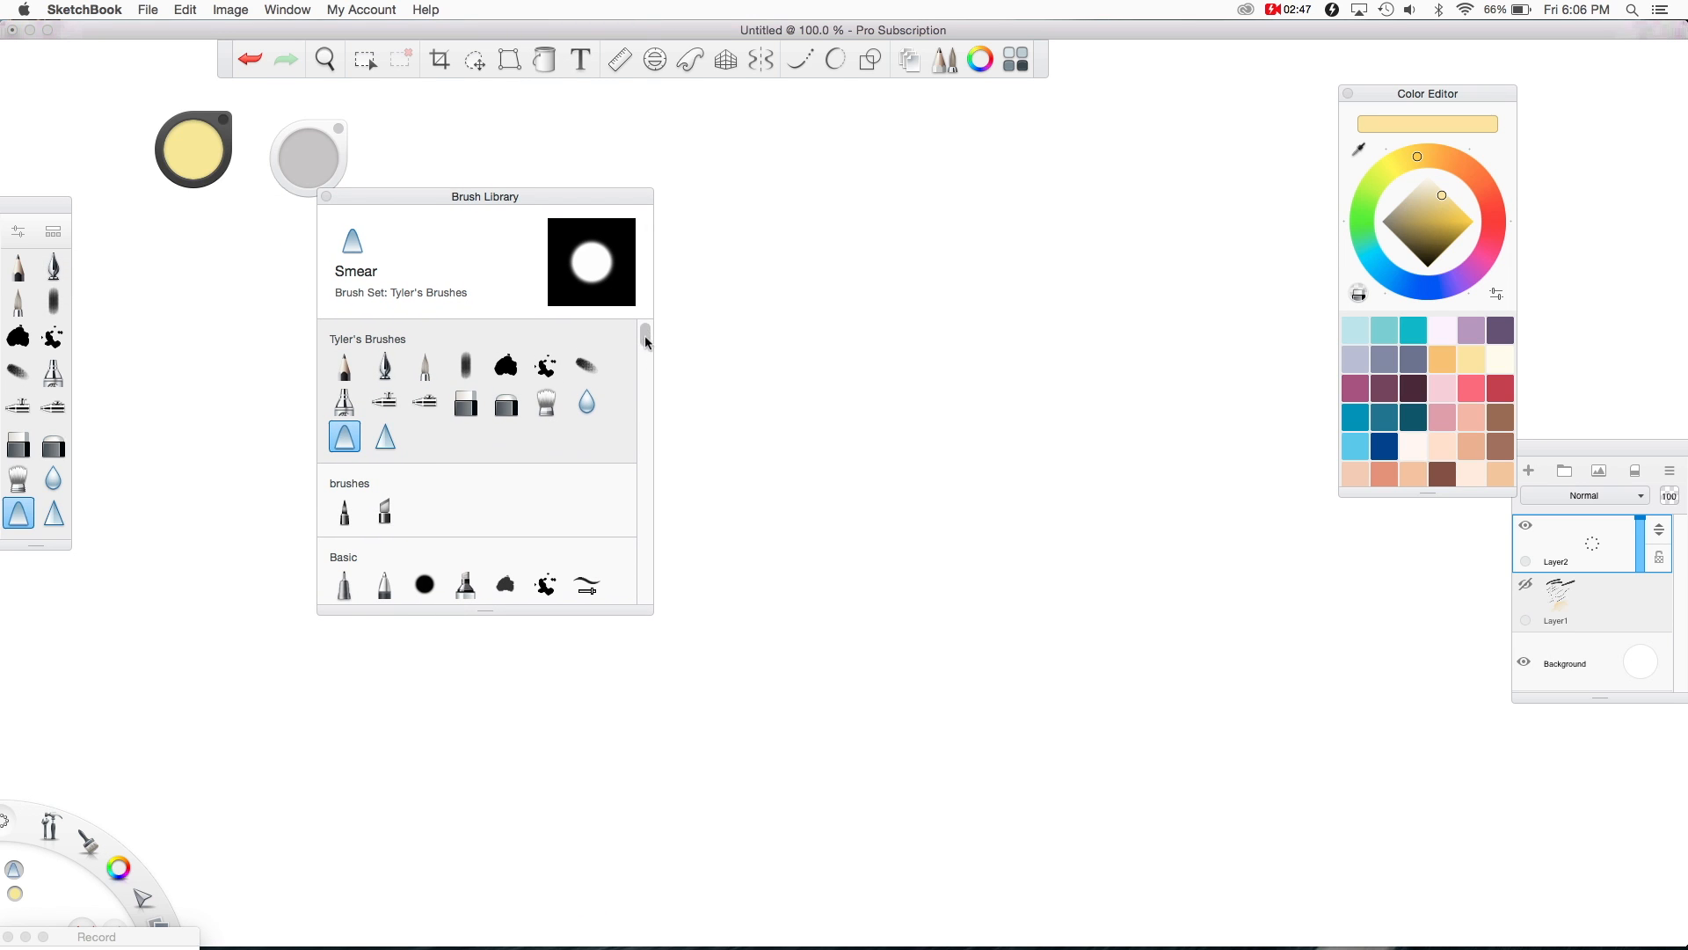
# Step: Examine the brush sets in the Brush Library, their set options and the Create Do-It-Yourself Brush dialog
pyautogui.scroll(-5, 643, 343)
pyautogui.scroll(3, 598, 422)
pyautogui.scroll(3, 651, 341)
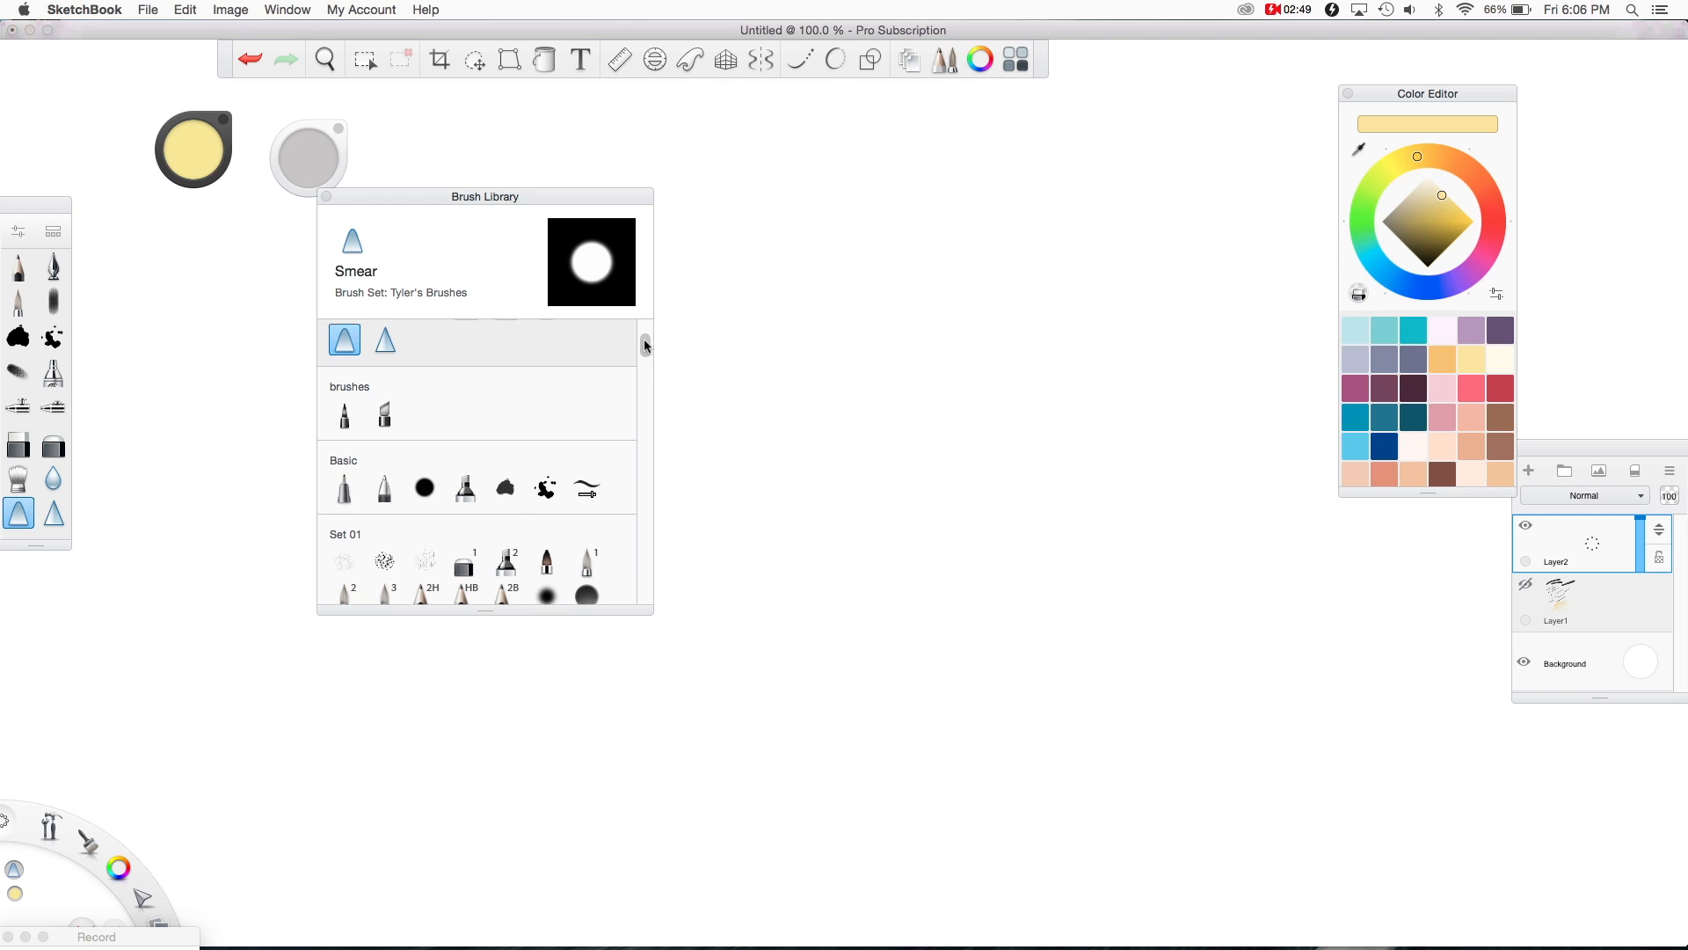
pyautogui.click(618, 345)
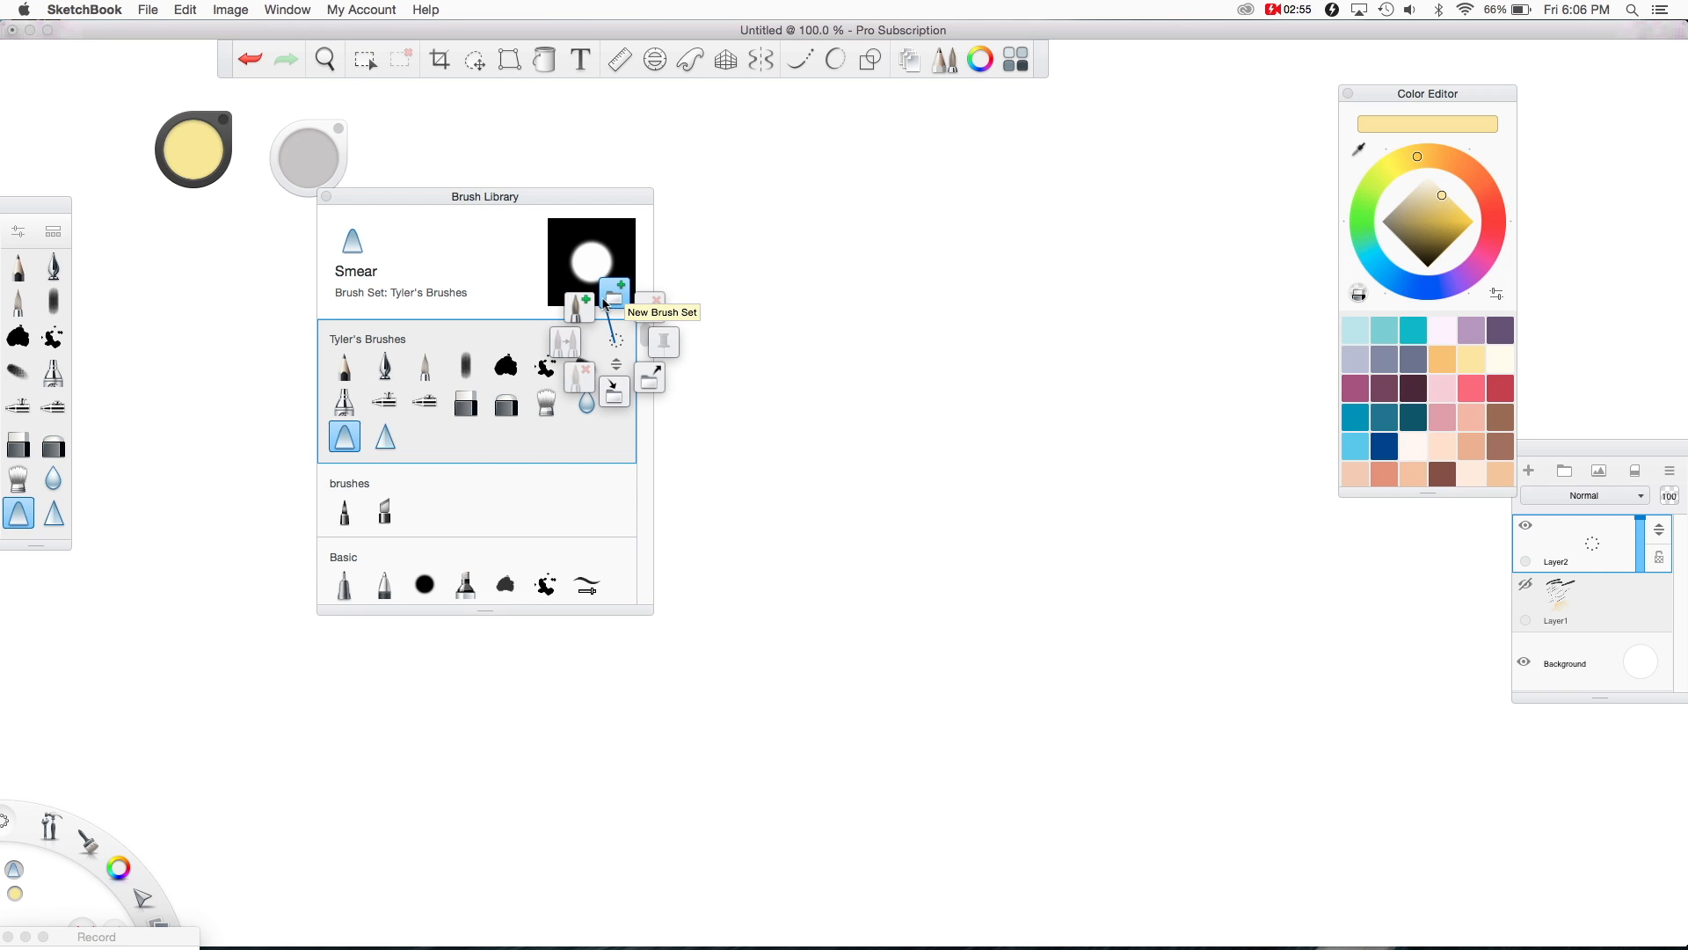
pyautogui.click(584, 313)
pyautogui.click(855, 417)
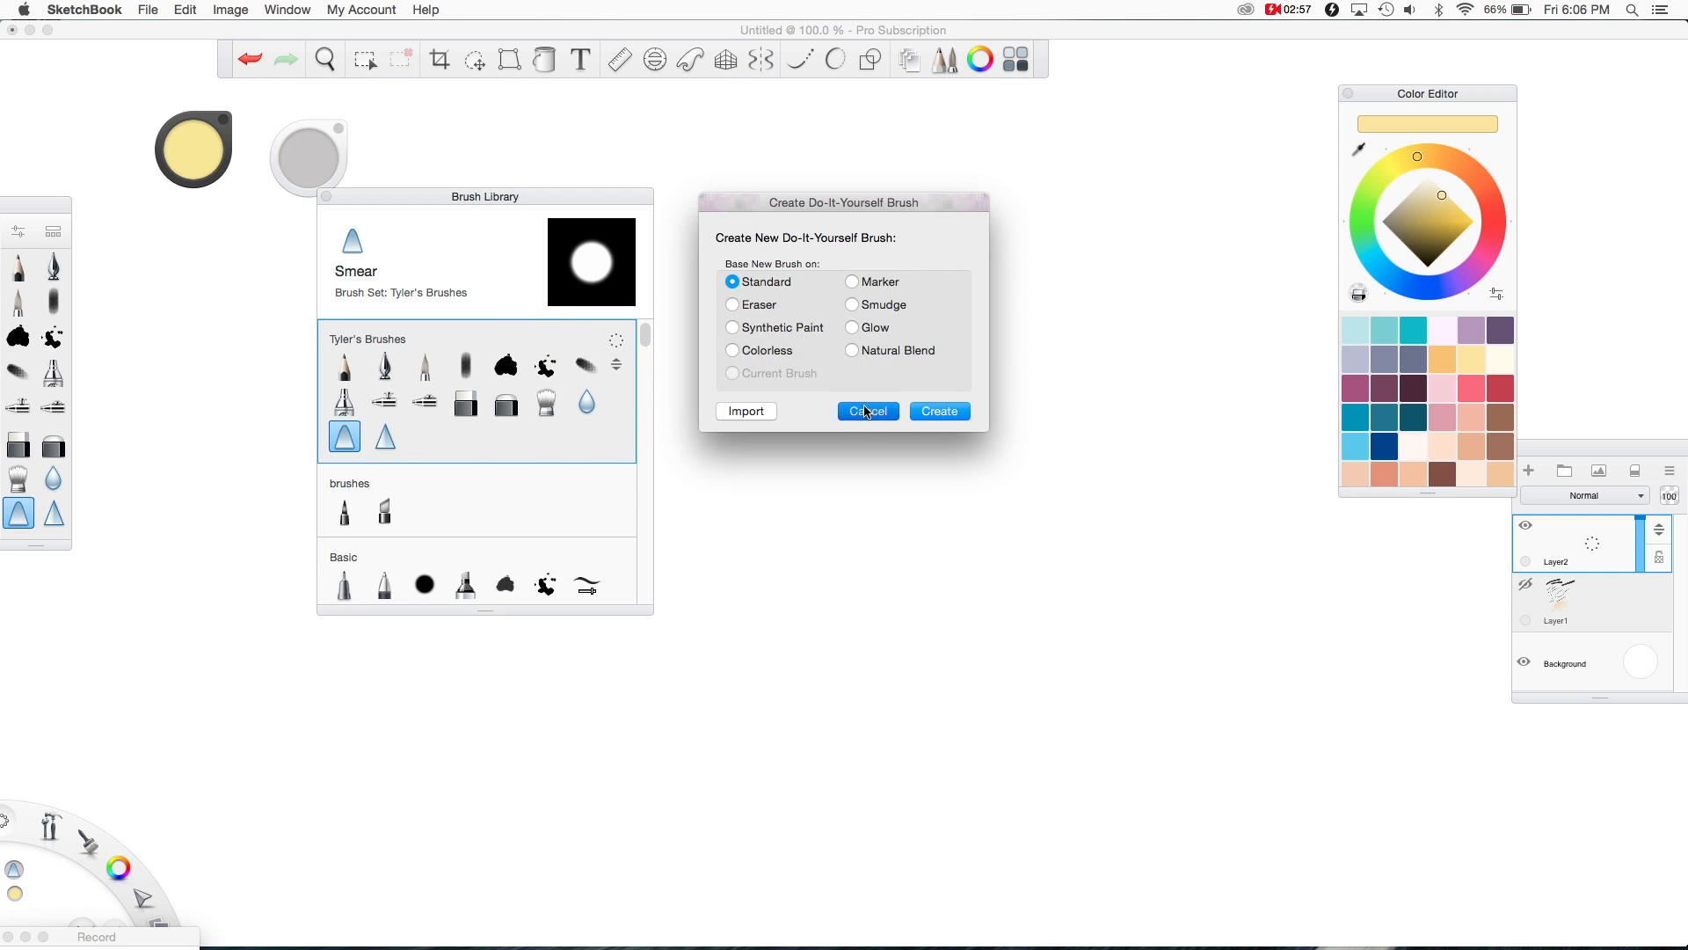
pyautogui.moveTo(615, 341)
pyautogui.mouseDown()
pyautogui.moveTo(630, 320)
pyautogui.moveTo(613, 382)
pyautogui.moveTo(603, 328)
pyautogui.moveTo(618, 322)
pyautogui.mouseUp()
pyautogui.moveTo(617, 482)
pyautogui.mouseDown()
pyautogui.moveTo(655, 492)
pyautogui.moveTo(593, 459)
pyautogui.moveTo(623, 480)
pyautogui.moveTo(619, 462)
pyautogui.moveTo(620, 514)
pyautogui.moveTo(659, 474)
pyautogui.moveTo(652, 427)
pyautogui.moveTo(594, 492)
pyautogui.moveTo(609, 467)
pyautogui.mouseUp()
# Step: Move the chisel-shaped brush and the Felt Tip Pen from the "brushes" set into the Basic set
pyautogui.scroll(-1, 581, 547)
pyautogui.click(387, 486)
pyautogui.click(348, 490)
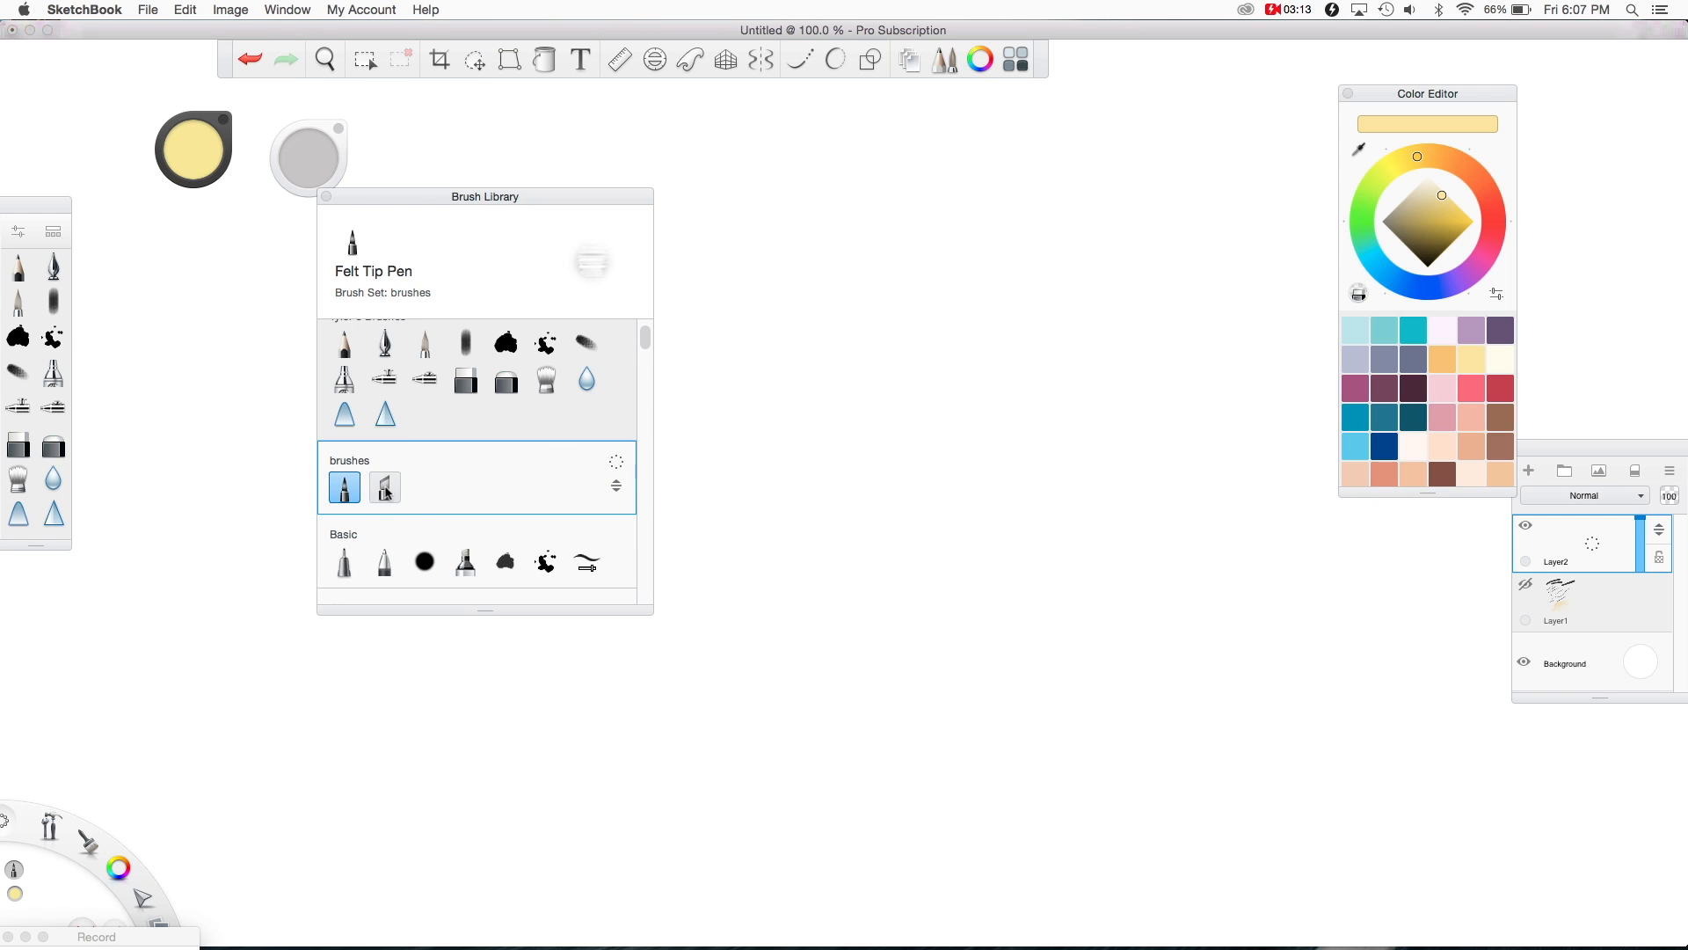
pyautogui.moveTo(504, 555); pyautogui.dragTo(507, 557)
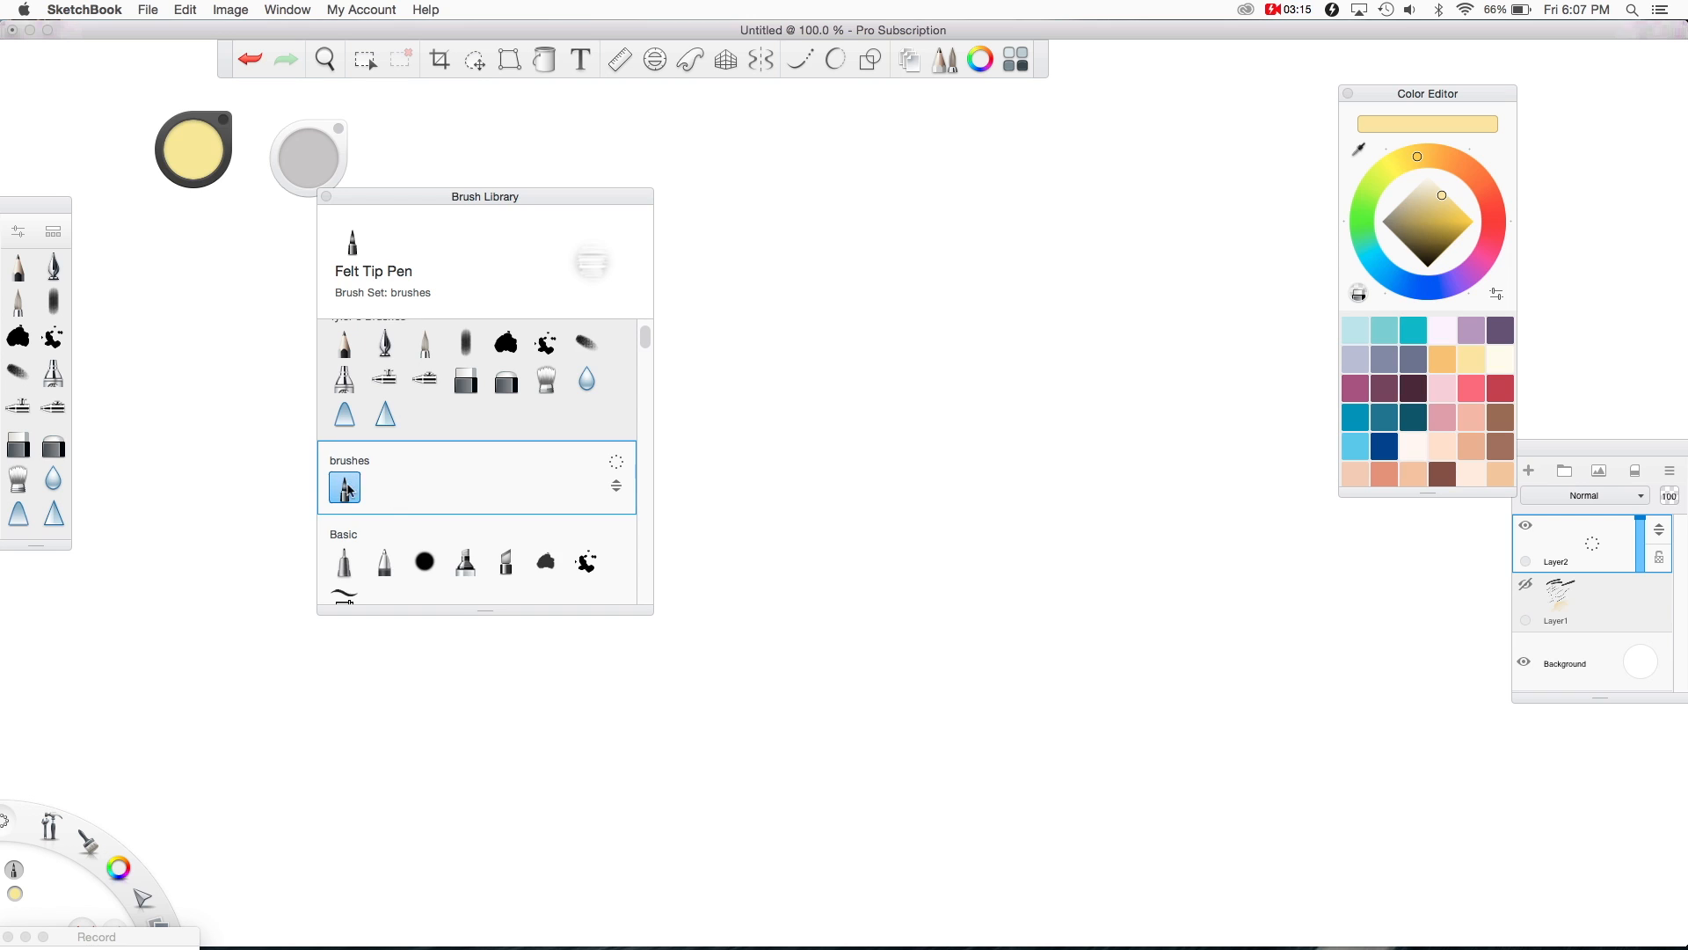
pyautogui.moveTo(346, 488); pyautogui.dragTo(515, 524)
pyautogui.moveTo(344, 506); pyautogui.dragTo(460, 508)
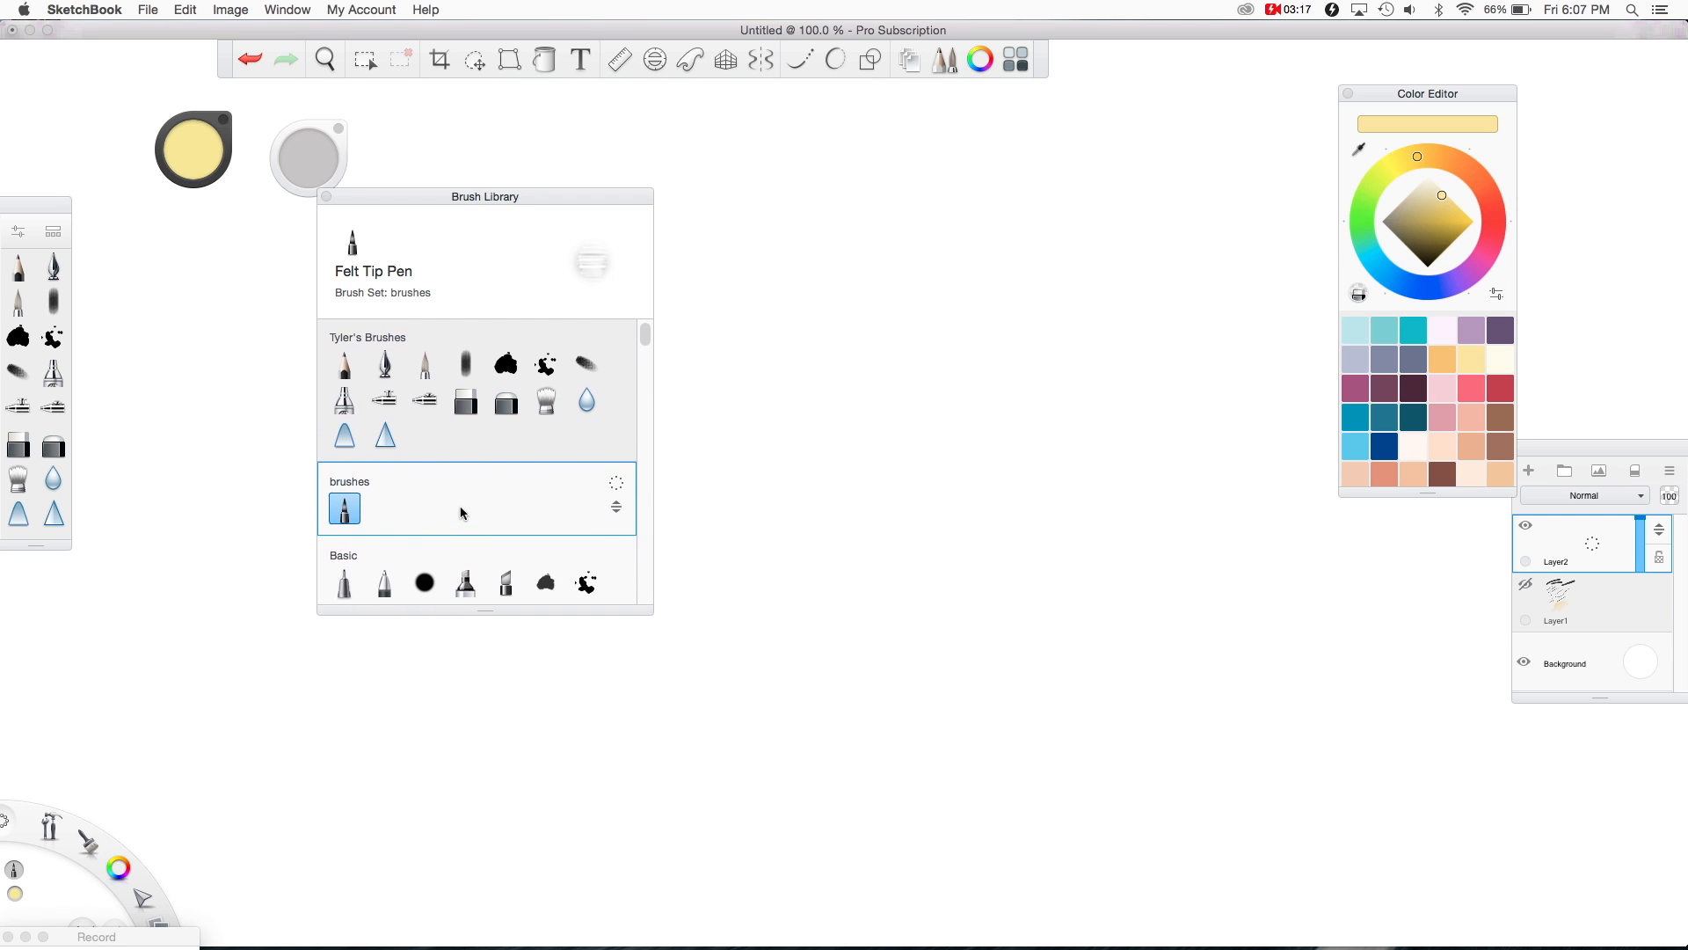
pyautogui.scroll(-2, 413, 507)
pyautogui.moveTo(352, 460); pyautogui.dragTo(466, 539)
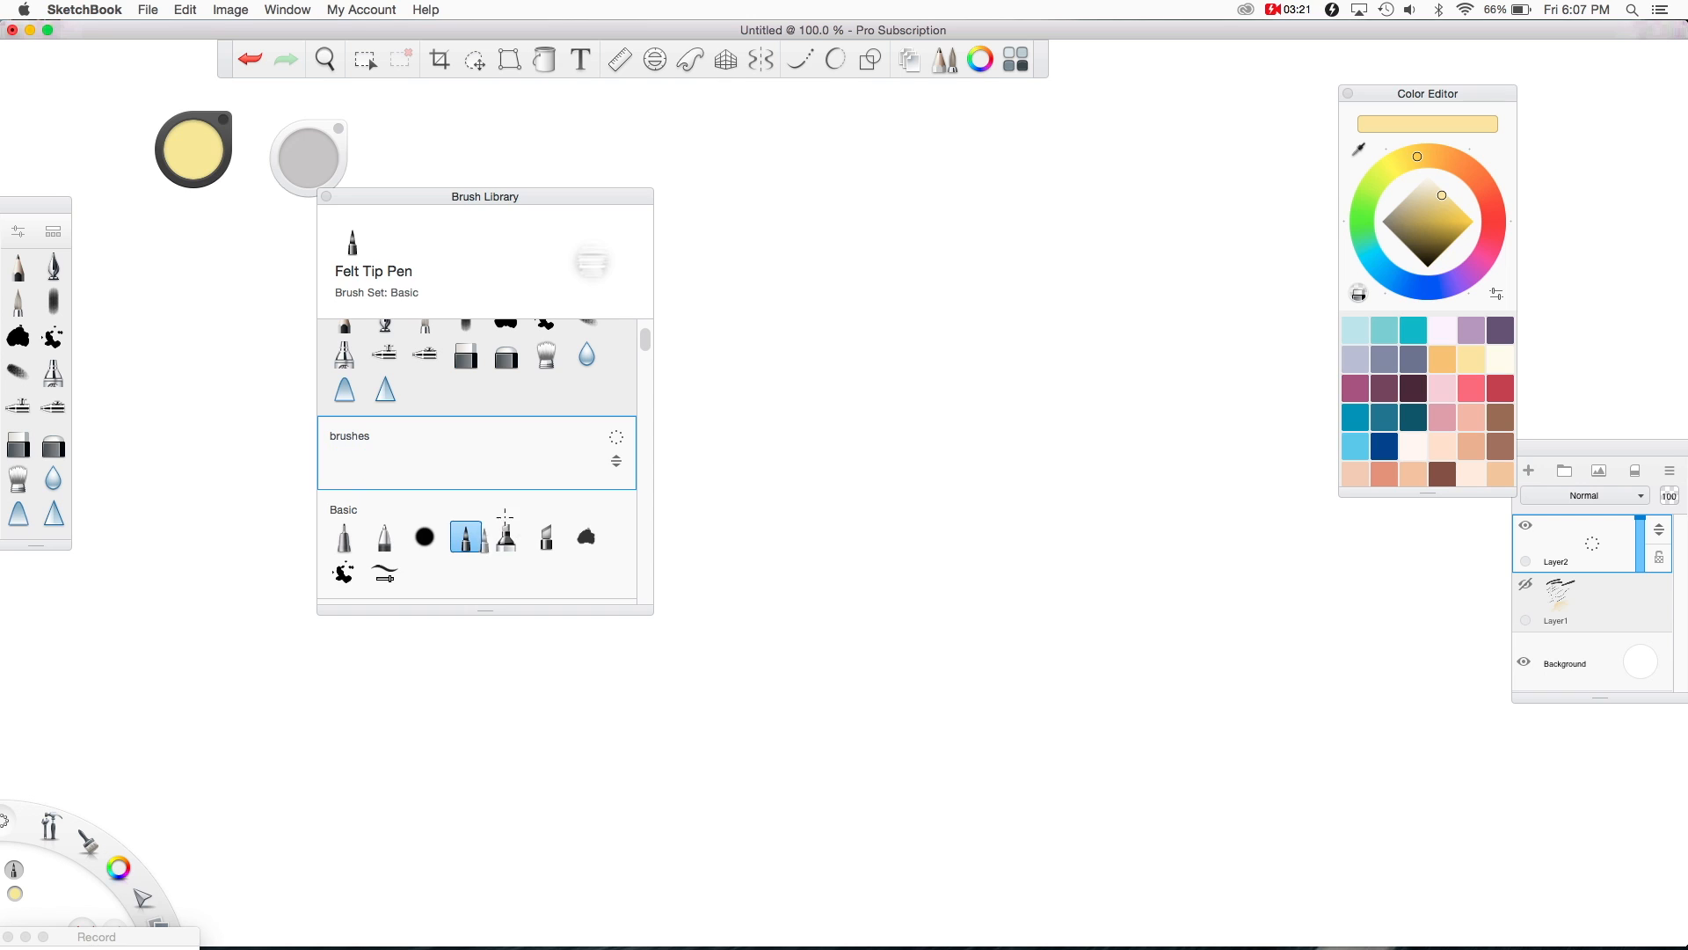
# Step: Delete the emptied "brushes" set from the Brush Library
pyautogui.click(617, 437)
pyautogui.click(655, 409)
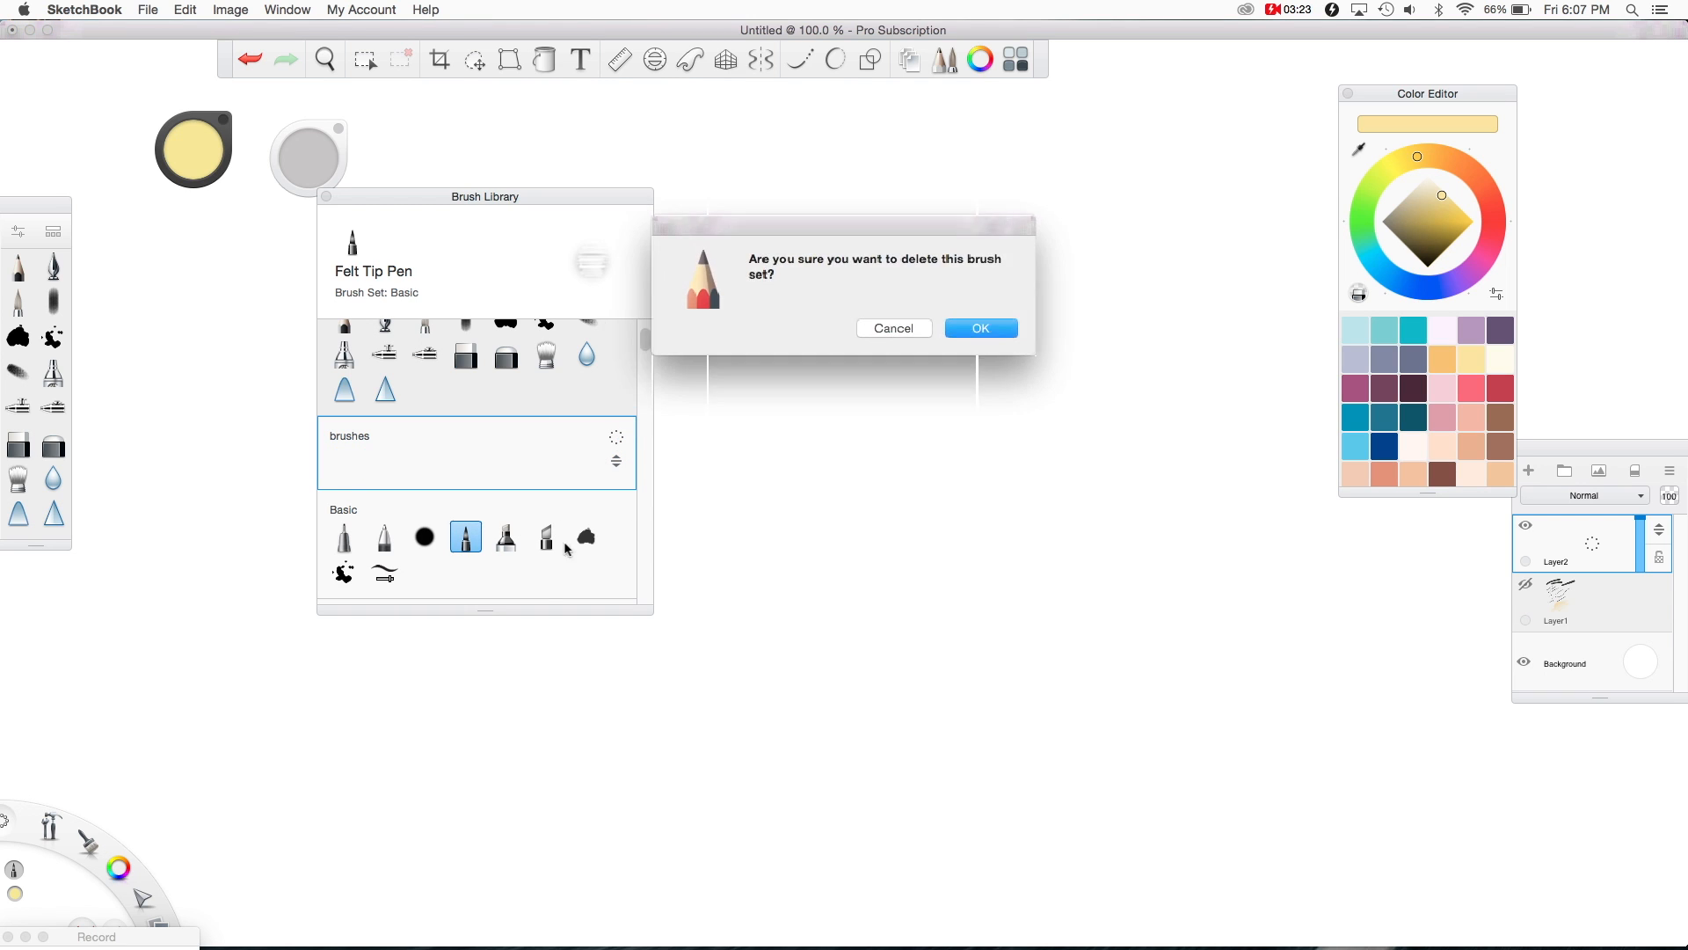
pyautogui.click(973, 329)
# Step: Add two new empty brush sets below the Basic set in the Brush Library
pyautogui.click(615, 436)
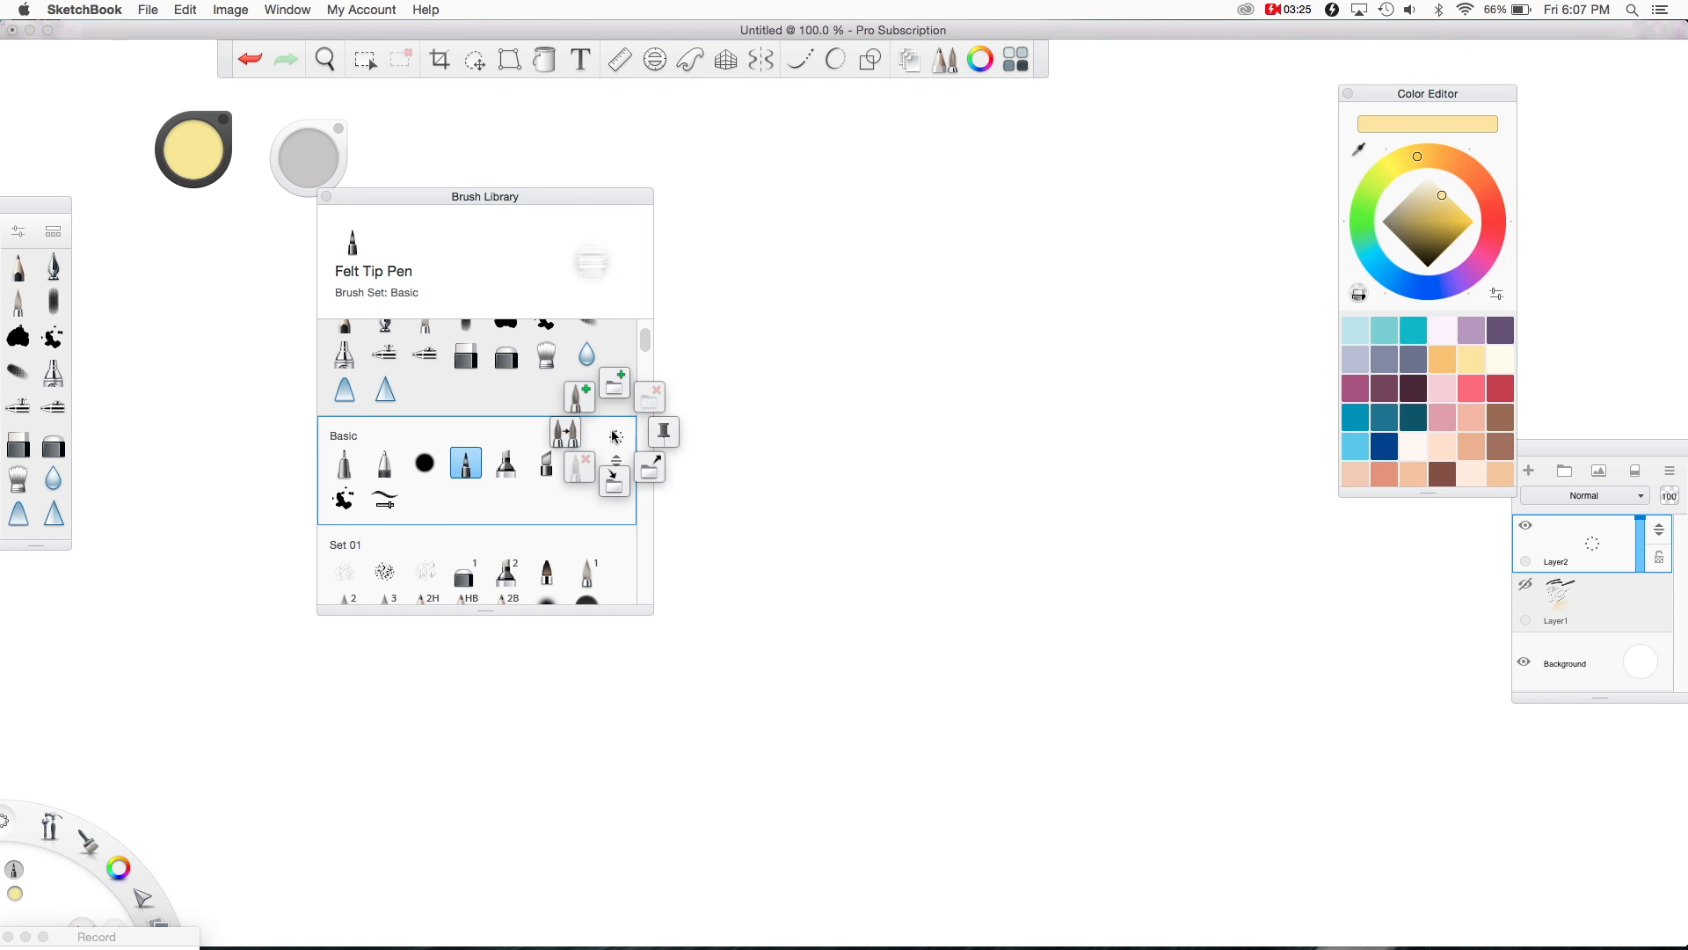
pyautogui.click(606, 395)
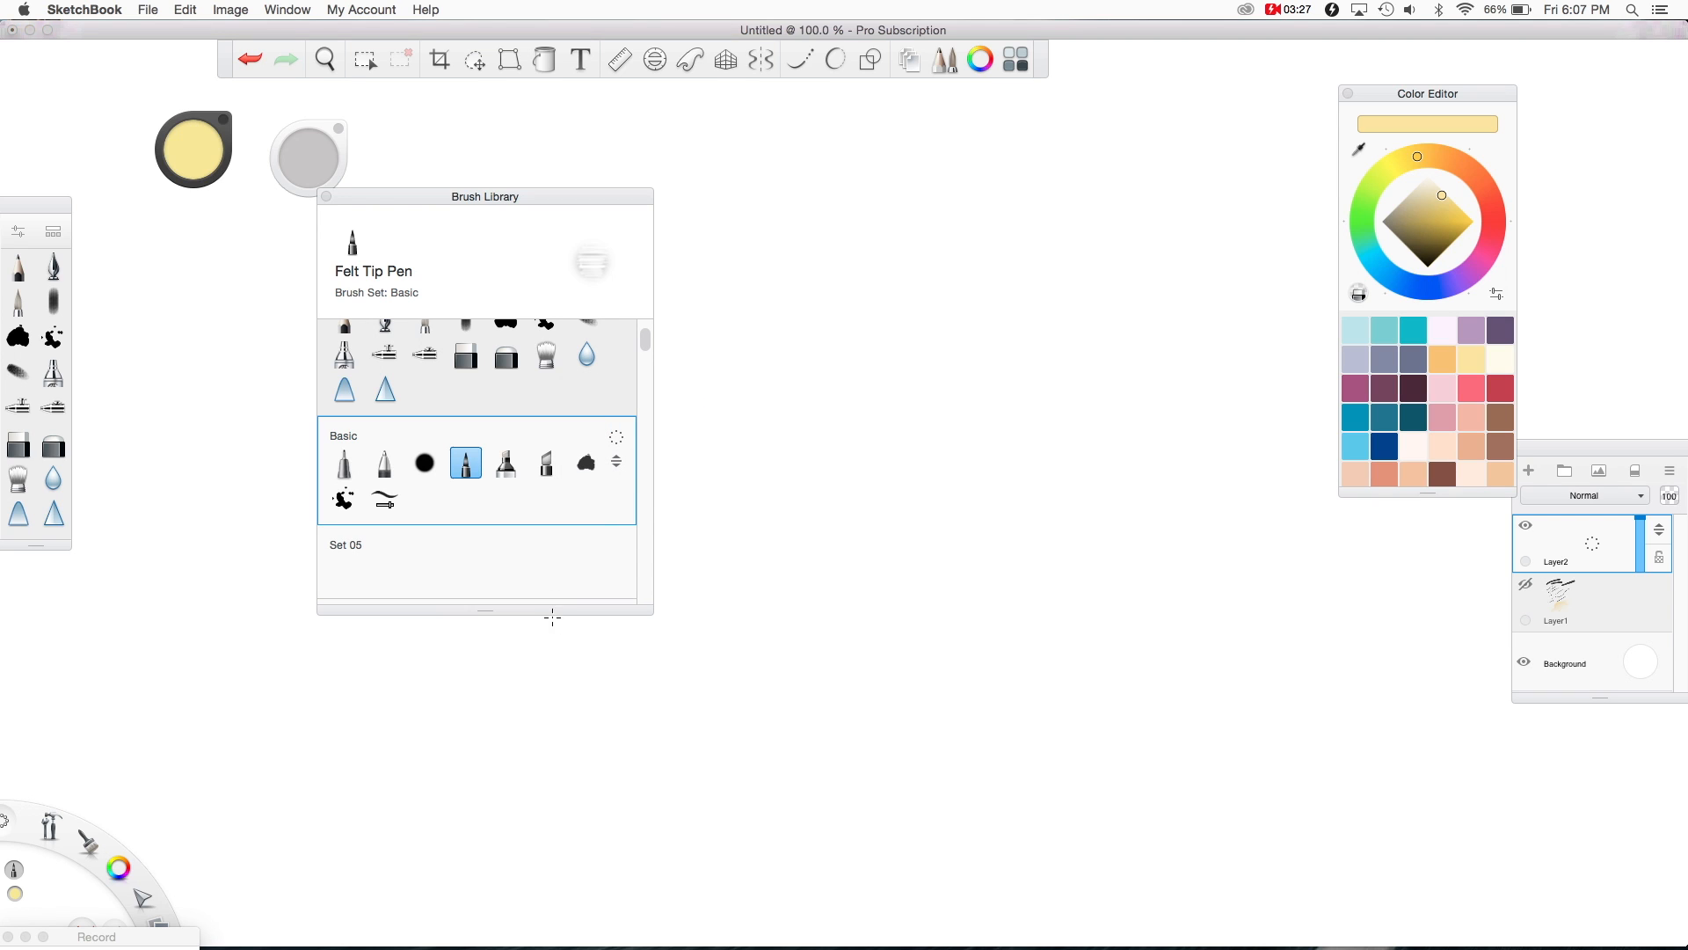
pyautogui.click(615, 437)
pyautogui.click(608, 393)
pyautogui.click(576, 538)
pyautogui.scroll(-5, 641, 356)
pyautogui.scroll(3, 642, 347)
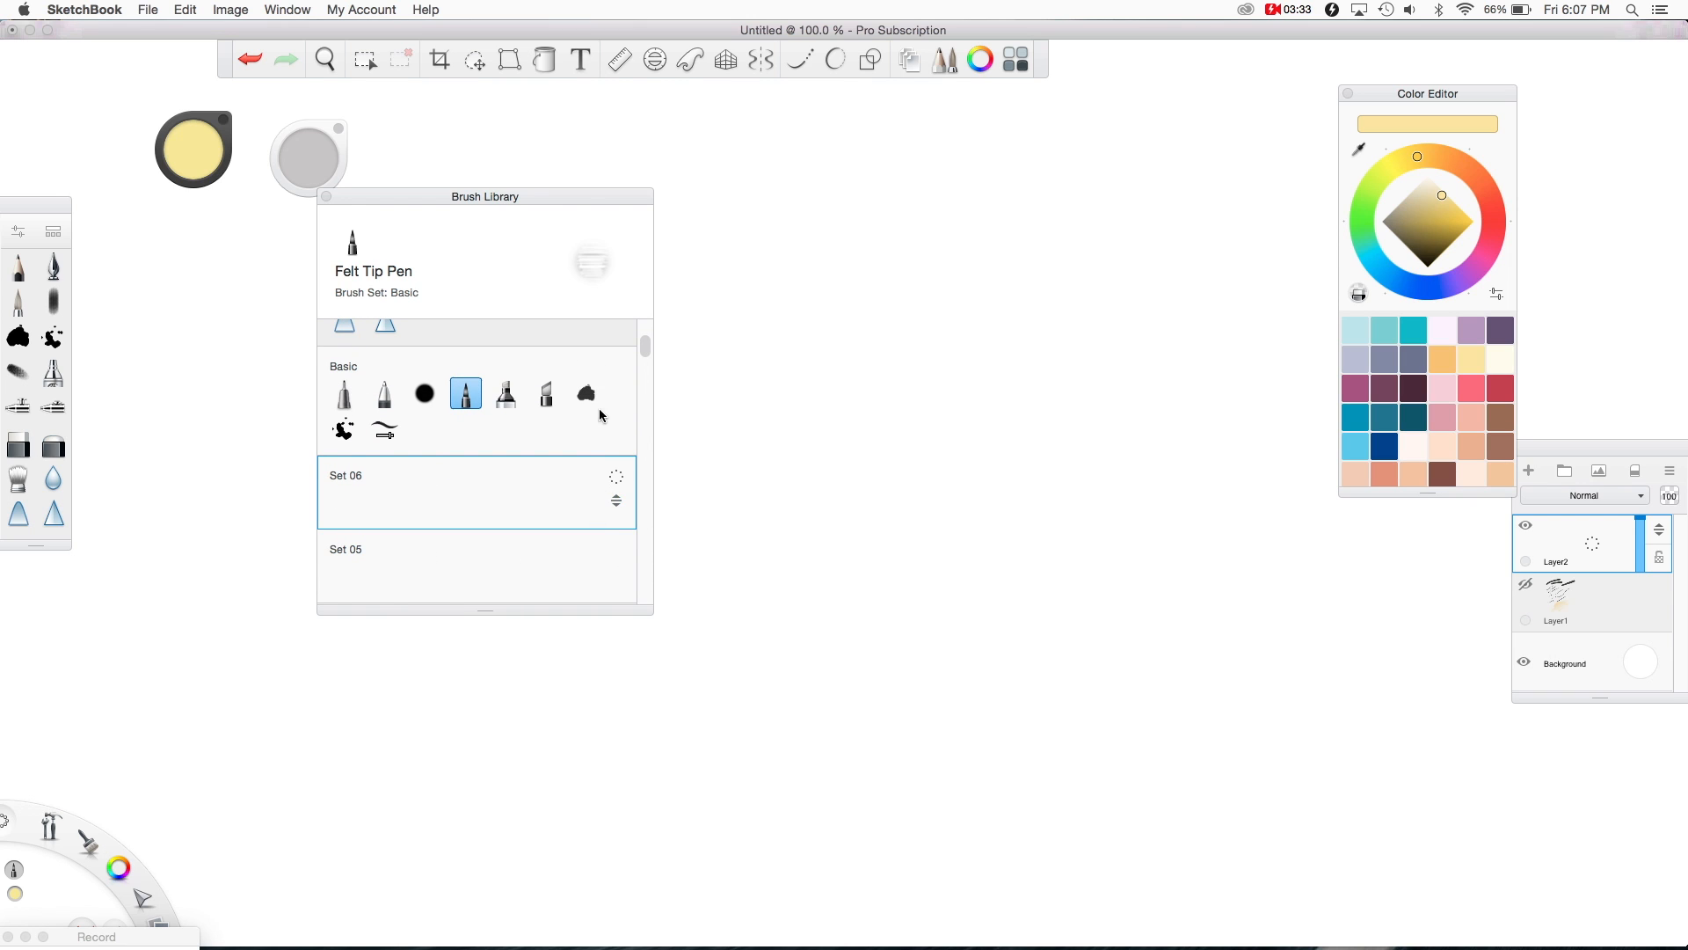
# Step: Delete the lower of the two empty brush sets, Set 05
pyautogui.click(616, 565)
pyautogui.click(618, 551)
pyautogui.click(653, 513)
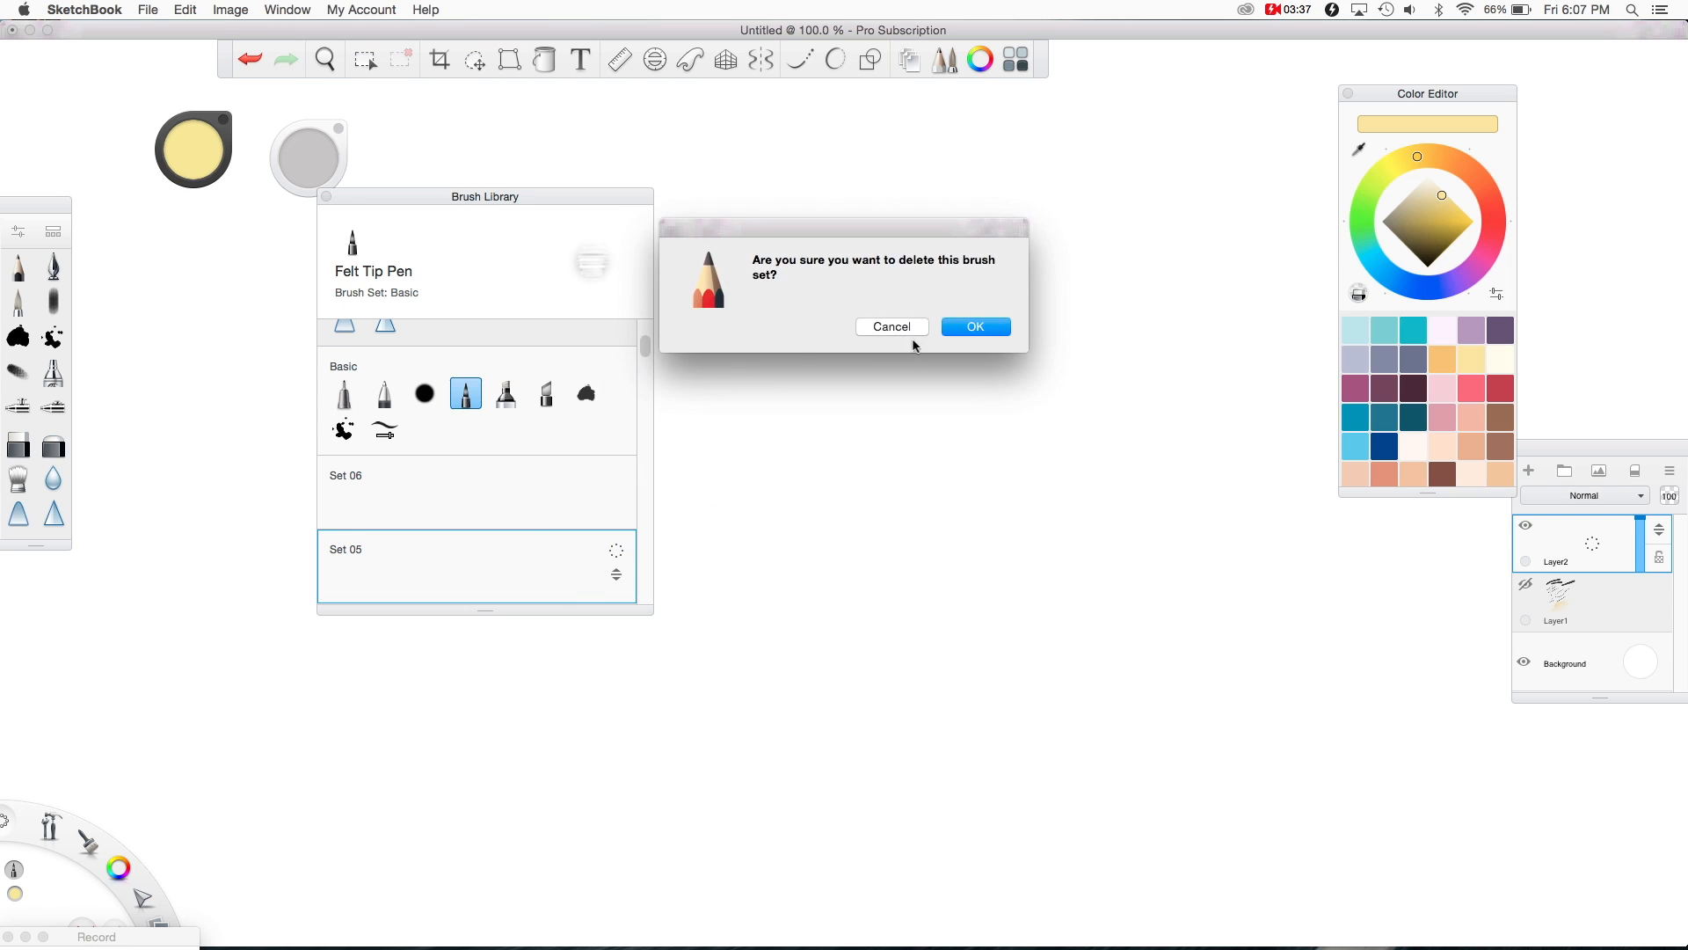
pyautogui.click(975, 330)
# Step: Move the blot-shaped and chisel-shaped brushes from Basic into the remaining empty set and rename it "brushes"
pyautogui.click(544, 485)
pyautogui.moveTo(588, 395)
pyautogui.mouseDown()
pyautogui.moveTo(503, 527)
pyautogui.moveTo(423, 541)
pyautogui.mouseUp()
pyautogui.scroll(2, 547, 398)
pyautogui.doubleClick(355, 499)
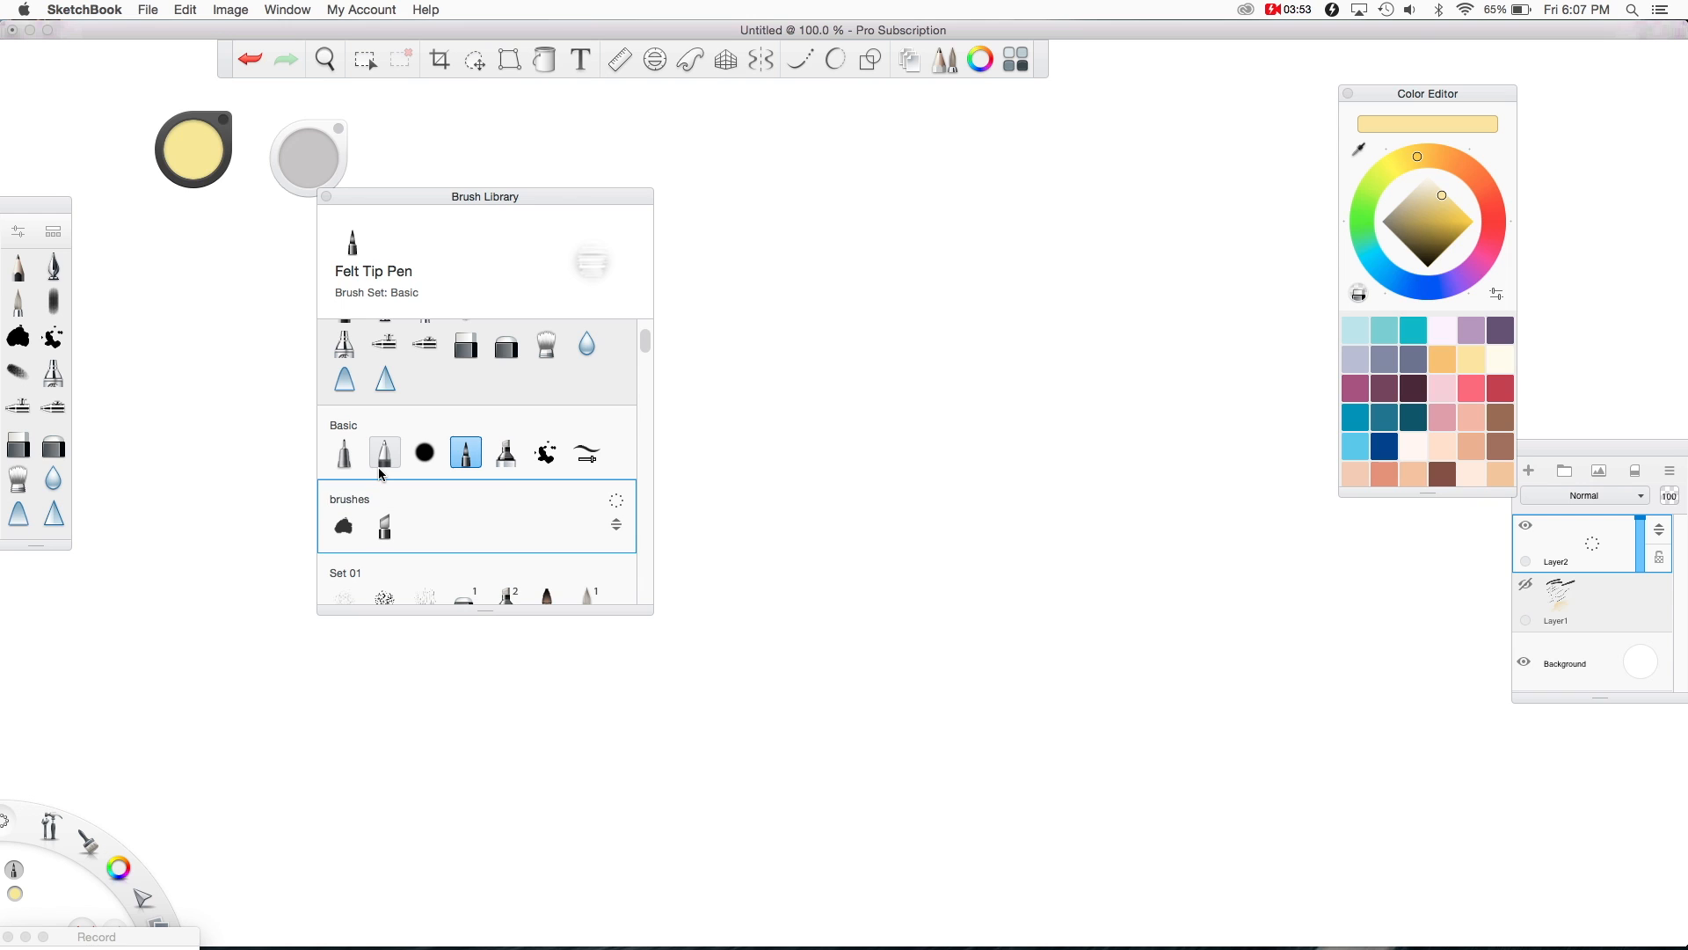
# Step: Look through the Brush Library's sets down to Hudson Rio Design and move the library closer to the brush palette
pyautogui.scroll(-2, 644, 334)
pyautogui.scroll(4, 642, 326)
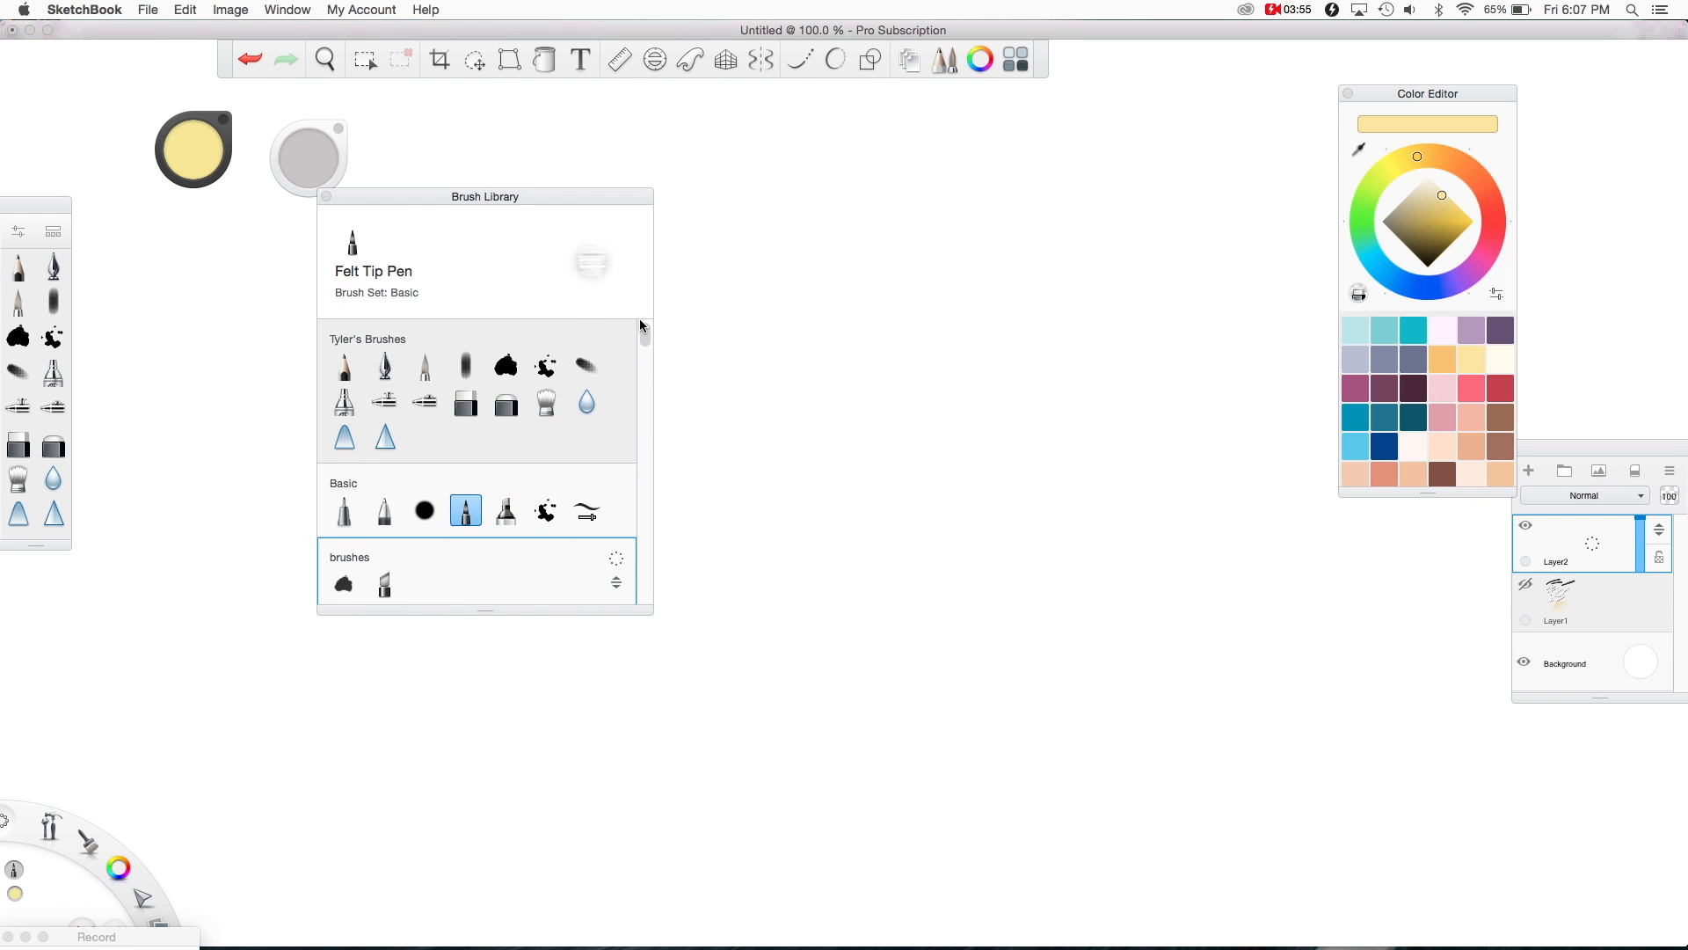
pyautogui.moveTo(641, 340)
pyautogui.mouseDown()
pyautogui.moveTo(641, 580)
pyautogui.moveTo(655, 514)
pyautogui.mouseUp()
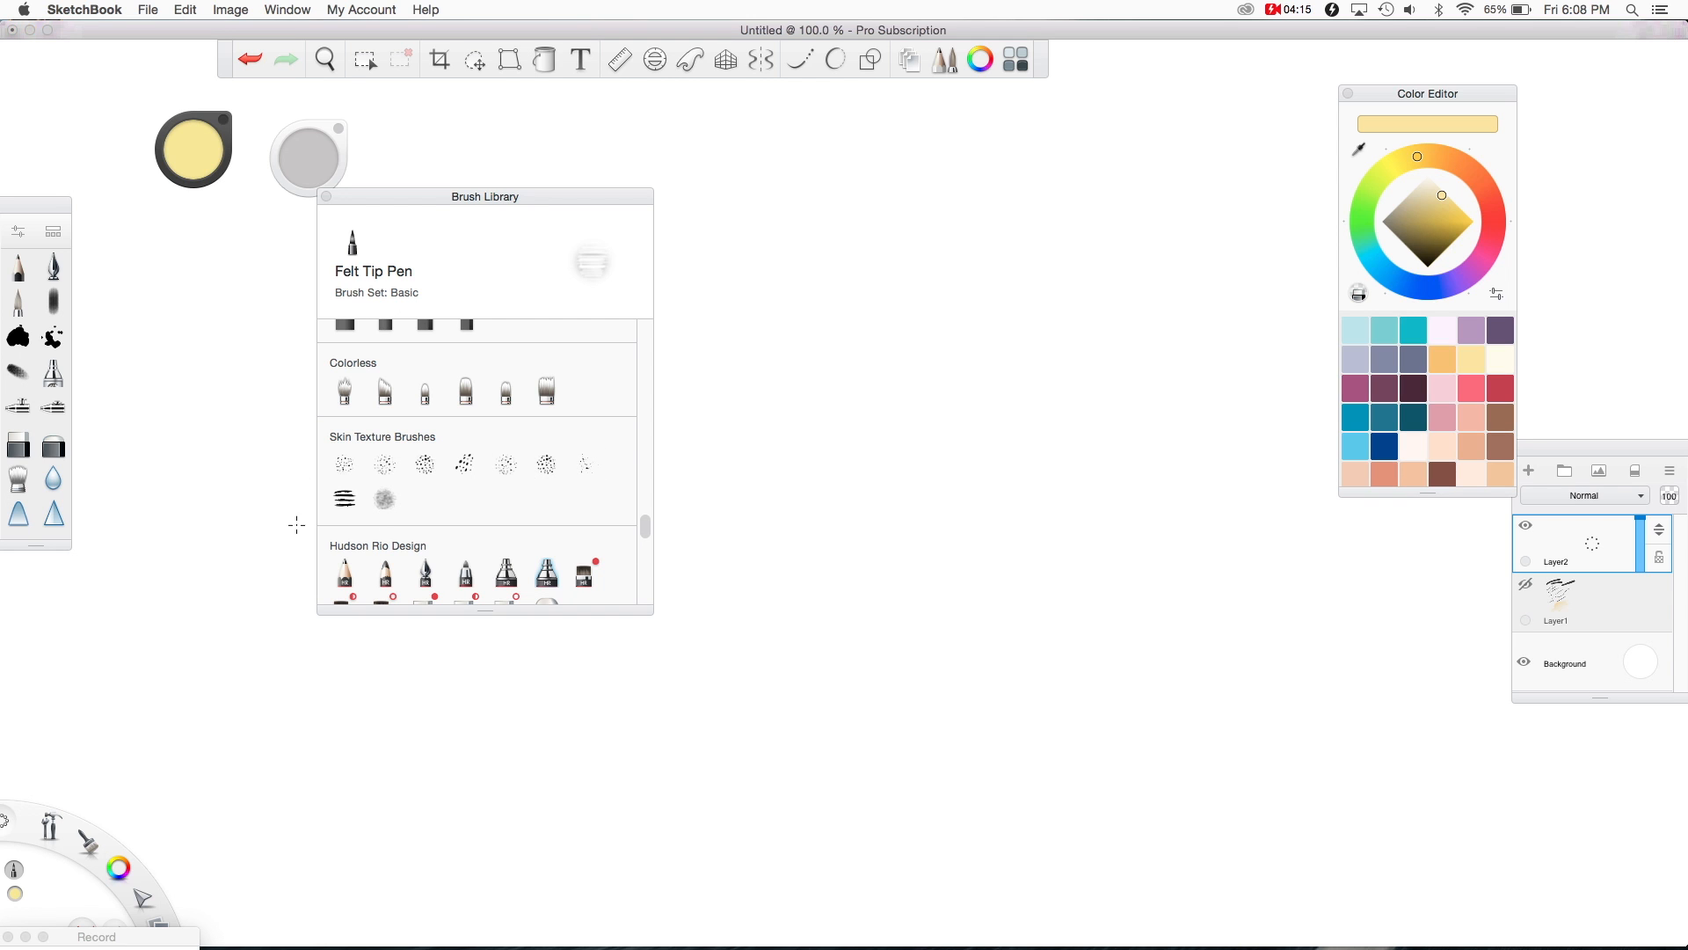
pyautogui.moveTo(647, 538); pyautogui.dragTo(657, 327)
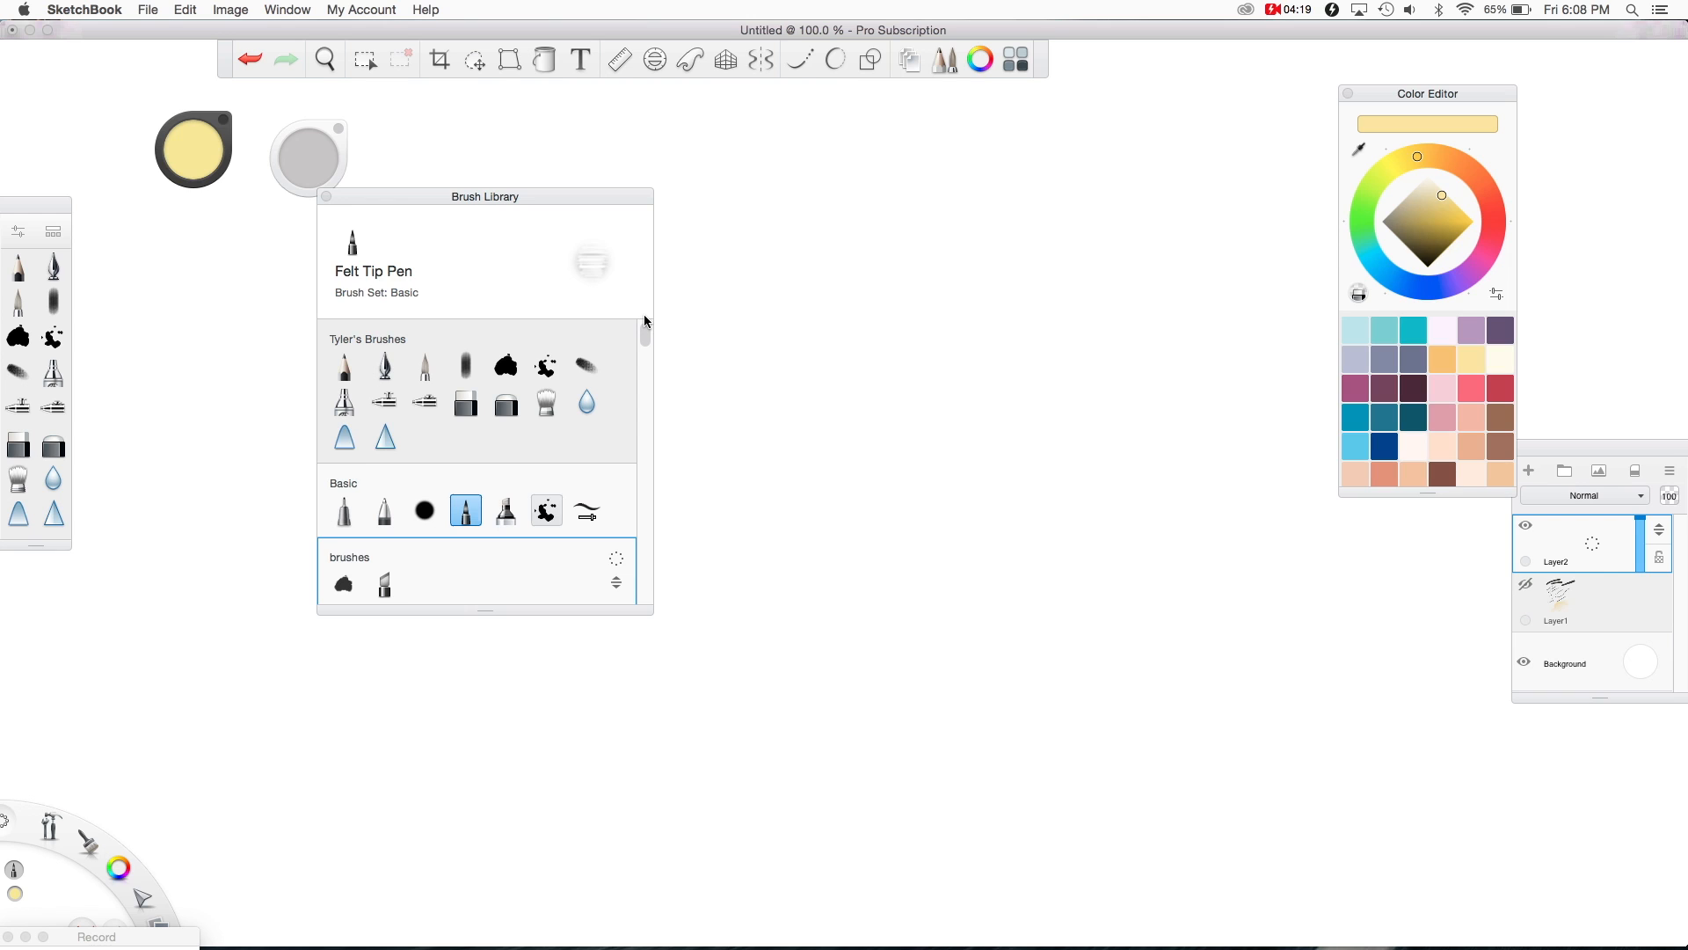
pyautogui.moveTo(510, 196); pyautogui.dragTo(365, 217)
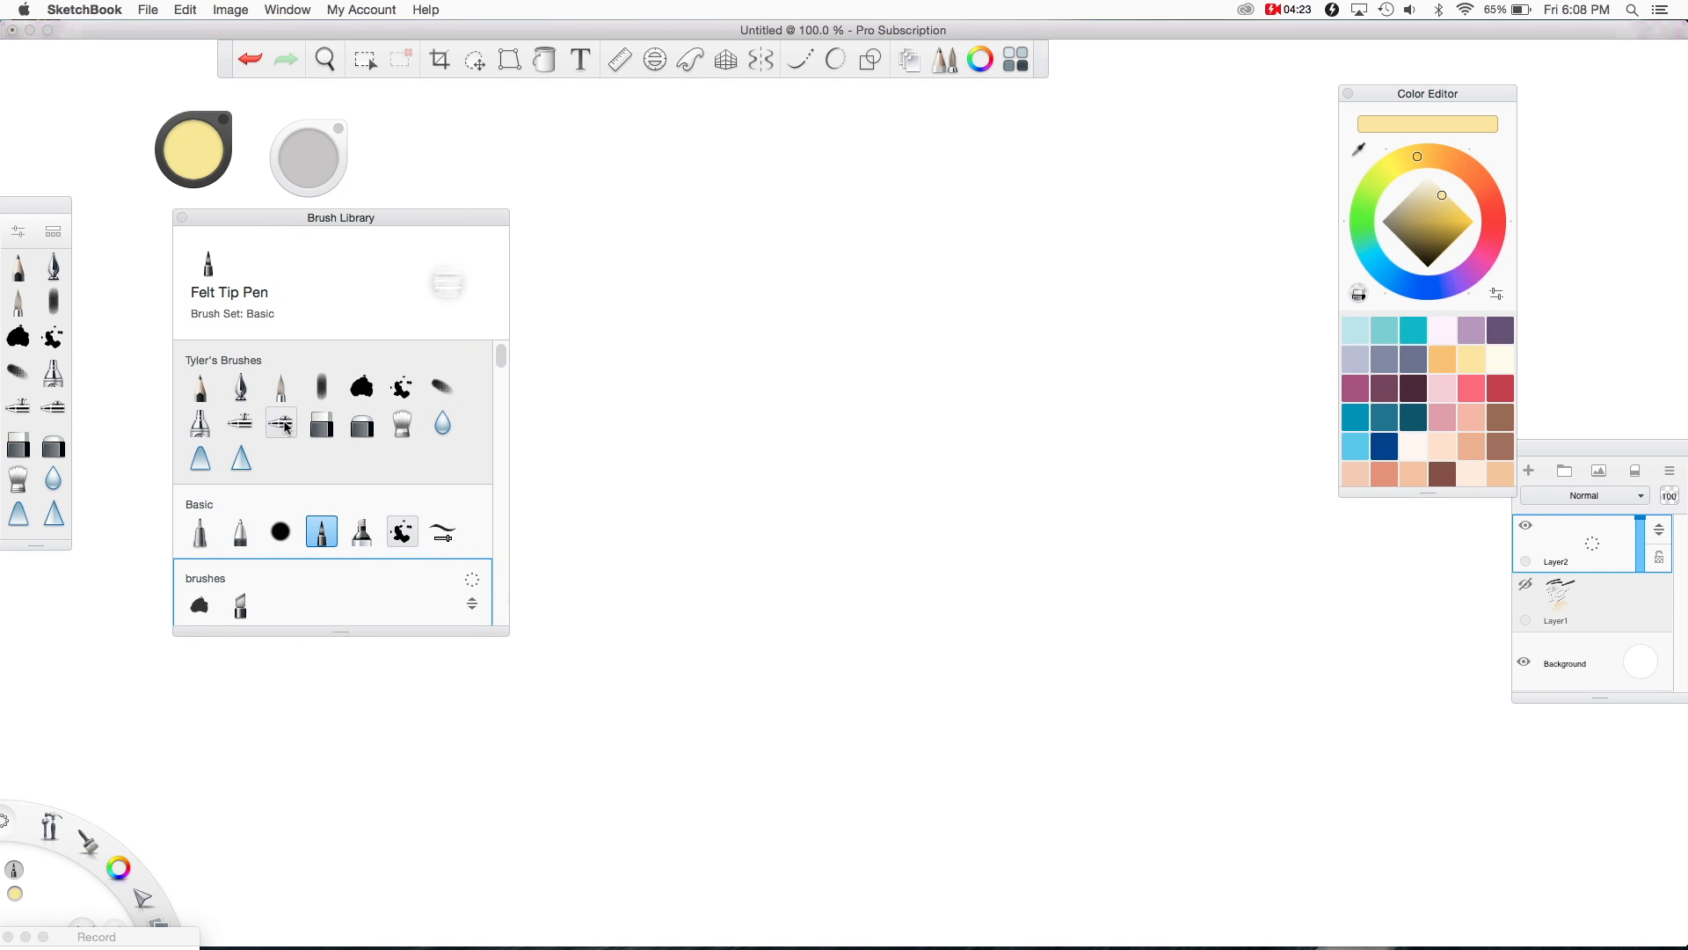
# Step: Set the color to black and draw one long curved stroke on the blank canvas with the Inking Pen
pyautogui.click(375, 389)
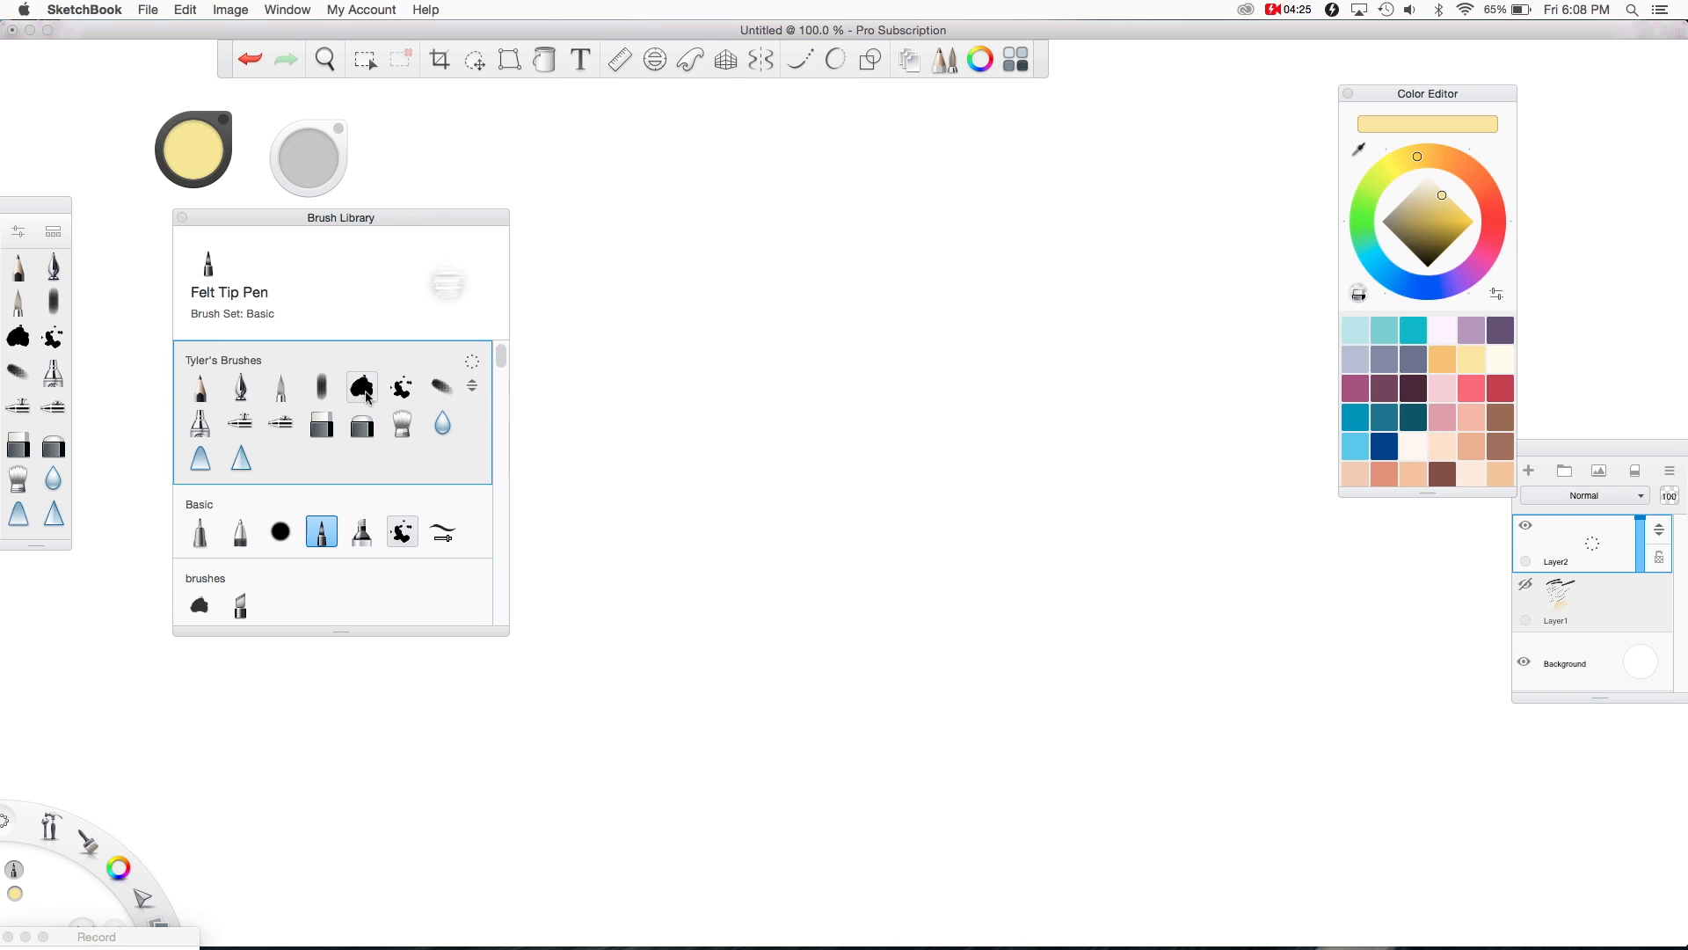
pyautogui.moveTo(1425, 238); pyautogui.dragTo(1426, 270)
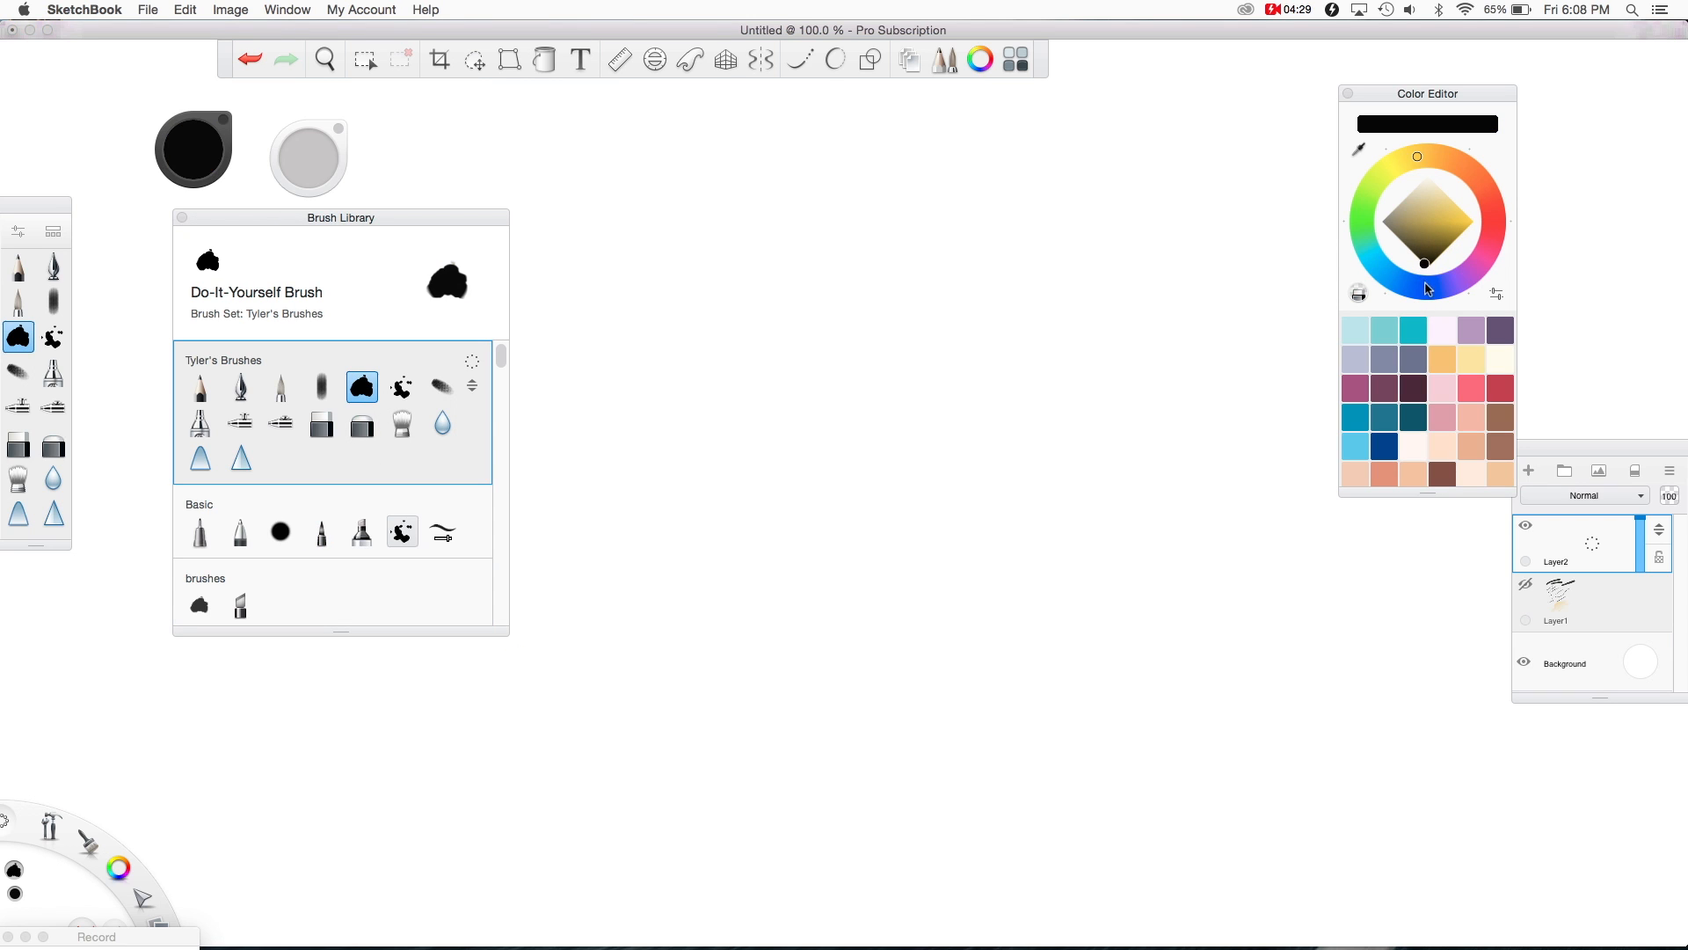
pyautogui.moveTo(1426, 277); pyautogui.dragTo(1431, 289)
pyautogui.click(54, 267)
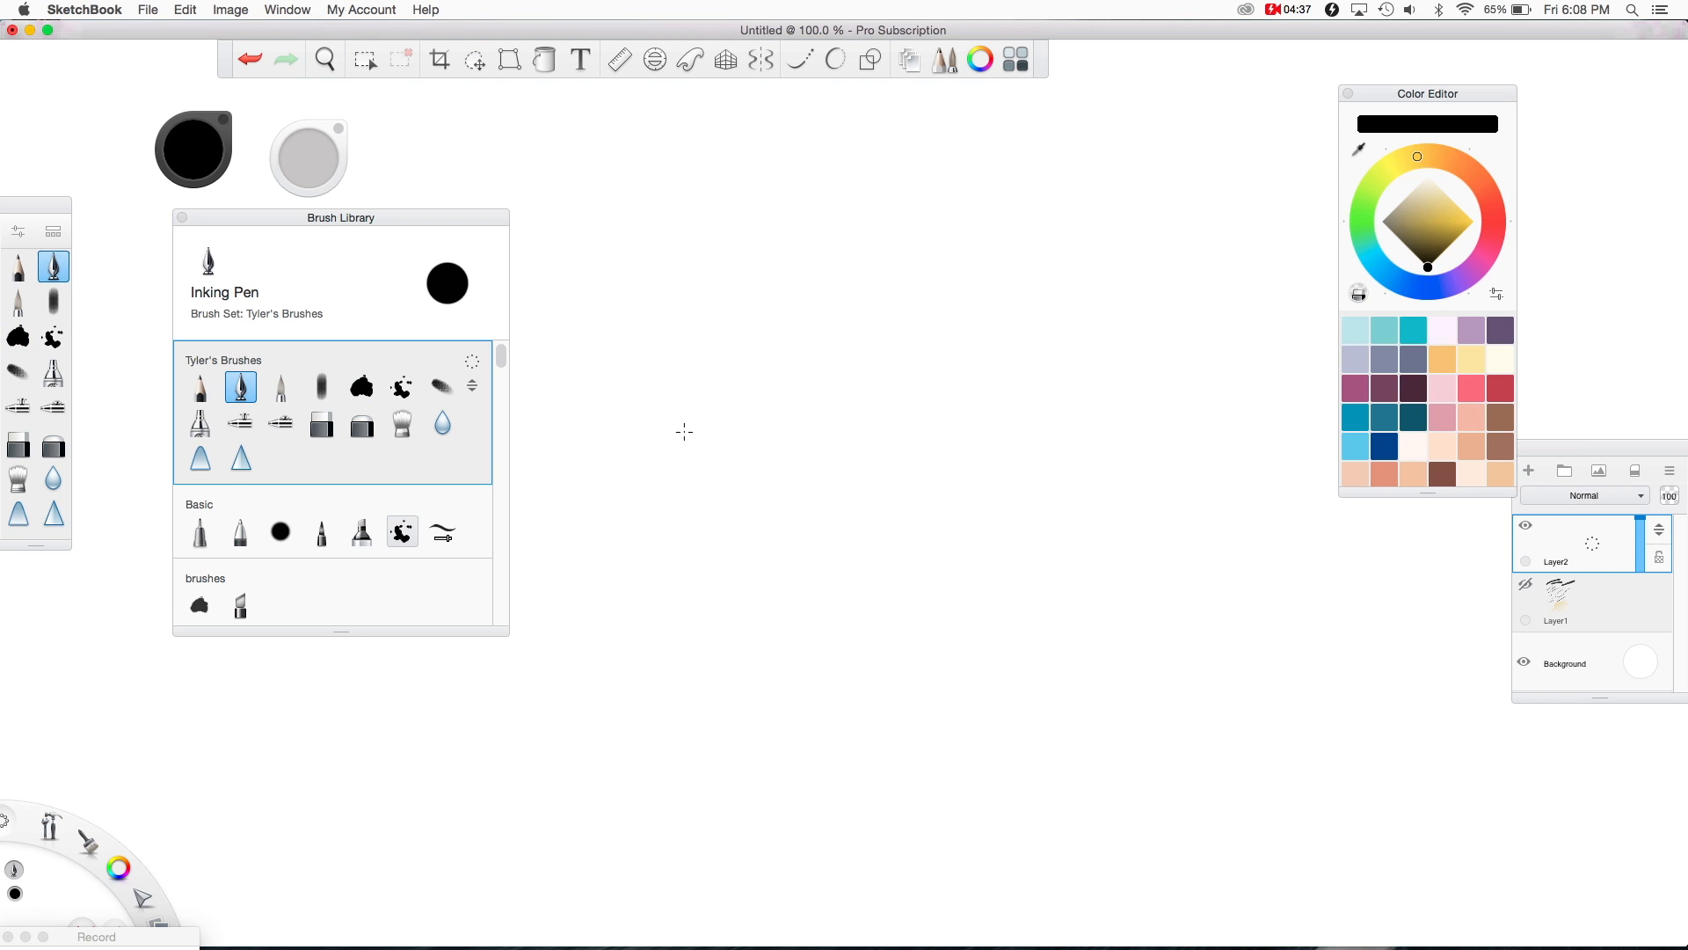
pyautogui.moveTo(649, 497); pyautogui.dragTo(944, 156)
# Step: Paint two built-up arcs beside the inked curve and short overlapping strokes at their lower ends with the blot-shaped Do-It-Yourself Brush
pyautogui.click(18, 337)
pyautogui.moveTo(785, 519)
pyautogui.mouseDown()
pyautogui.moveTo(973, 290)
pyautogui.moveTo(1034, 255)
pyautogui.mouseUp()
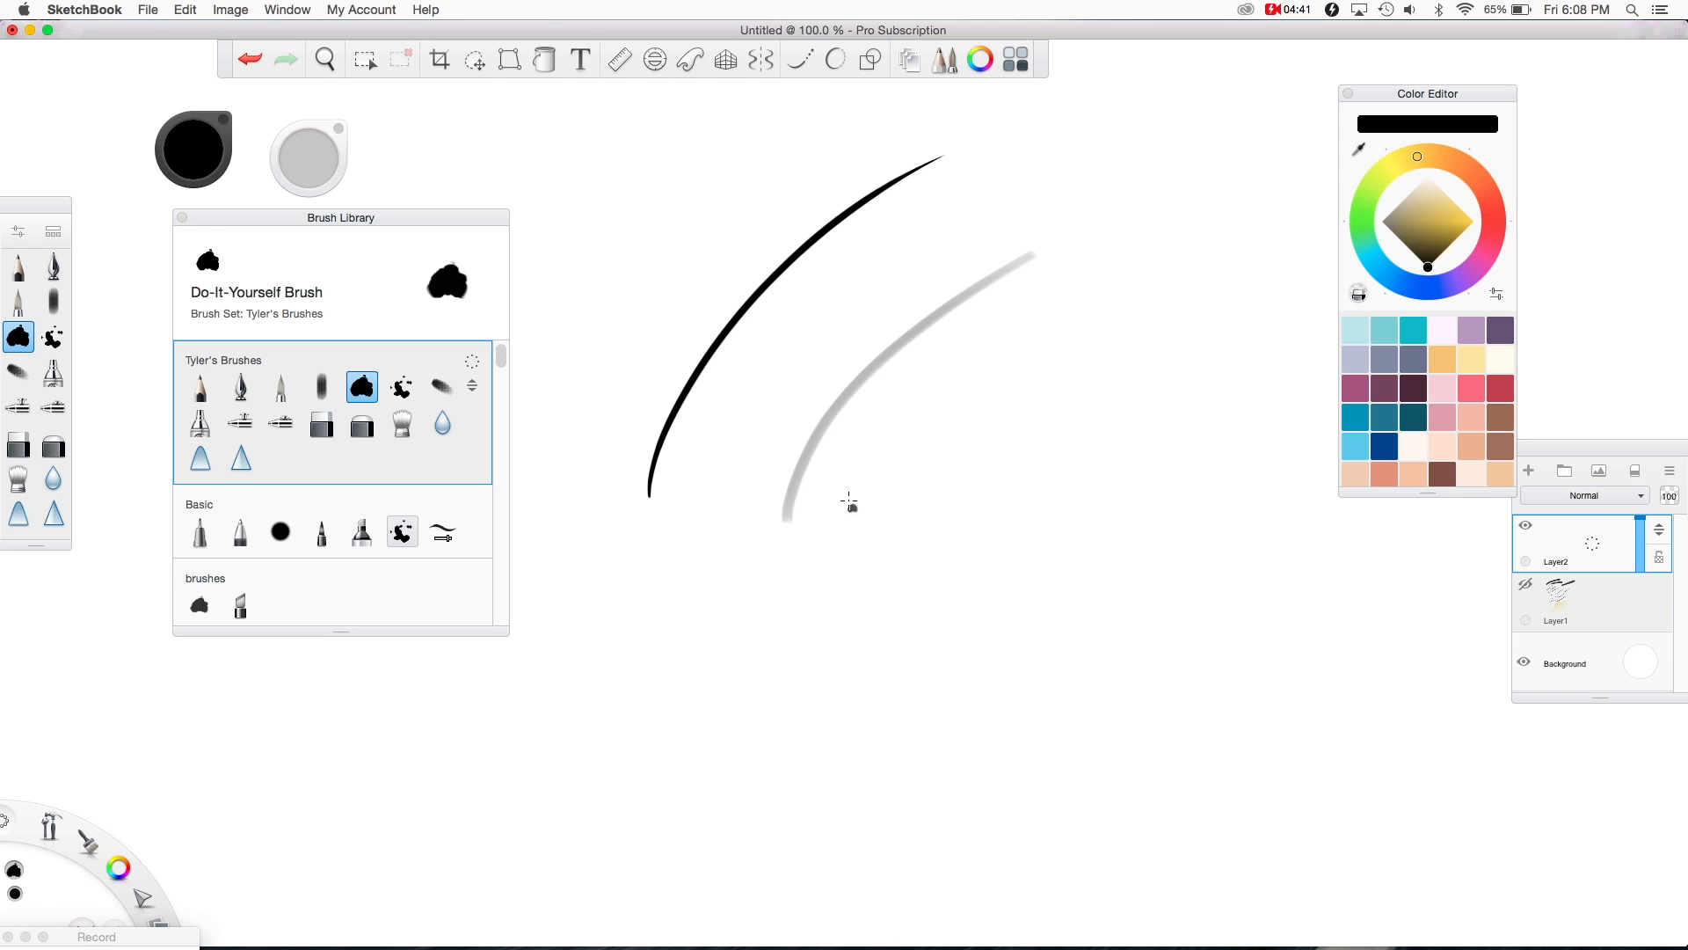
pyautogui.moveTo(871, 464); pyautogui.dragTo(994, 328)
pyautogui.moveTo(853, 508); pyautogui.dragTo(1003, 327)
pyautogui.moveTo(853, 502)
pyautogui.mouseDown()
pyautogui.moveTo(983, 339)
pyautogui.moveTo(1057, 301)
pyautogui.mouseUp()
pyautogui.moveTo(790, 503); pyautogui.dragTo(995, 280)
pyautogui.moveTo(938, 377)
pyautogui.mouseDown()
pyautogui.moveTo(1036, 290)
pyautogui.moveTo(1112, 275)
pyautogui.mouseUp()
pyautogui.moveTo(926, 406)
pyautogui.mouseDown()
pyautogui.moveTo(842, 528)
pyautogui.moveTo(915, 411)
pyautogui.mouseUp()
pyautogui.moveTo(832, 529); pyautogui.dragTo(970, 359)
pyautogui.moveTo(855, 494); pyautogui.dragTo(711, 619)
pyautogui.moveTo(840, 527)
pyautogui.mouseDown()
pyautogui.moveTo(792, 535)
pyautogui.moveTo(870, 520)
pyautogui.mouseUp()
pyautogui.moveTo(849, 512)
pyautogui.mouseDown()
pyautogui.moveTo(951, 602)
pyautogui.moveTo(849, 489)
pyautogui.moveTo(894, 556)
pyautogui.mouseUp()
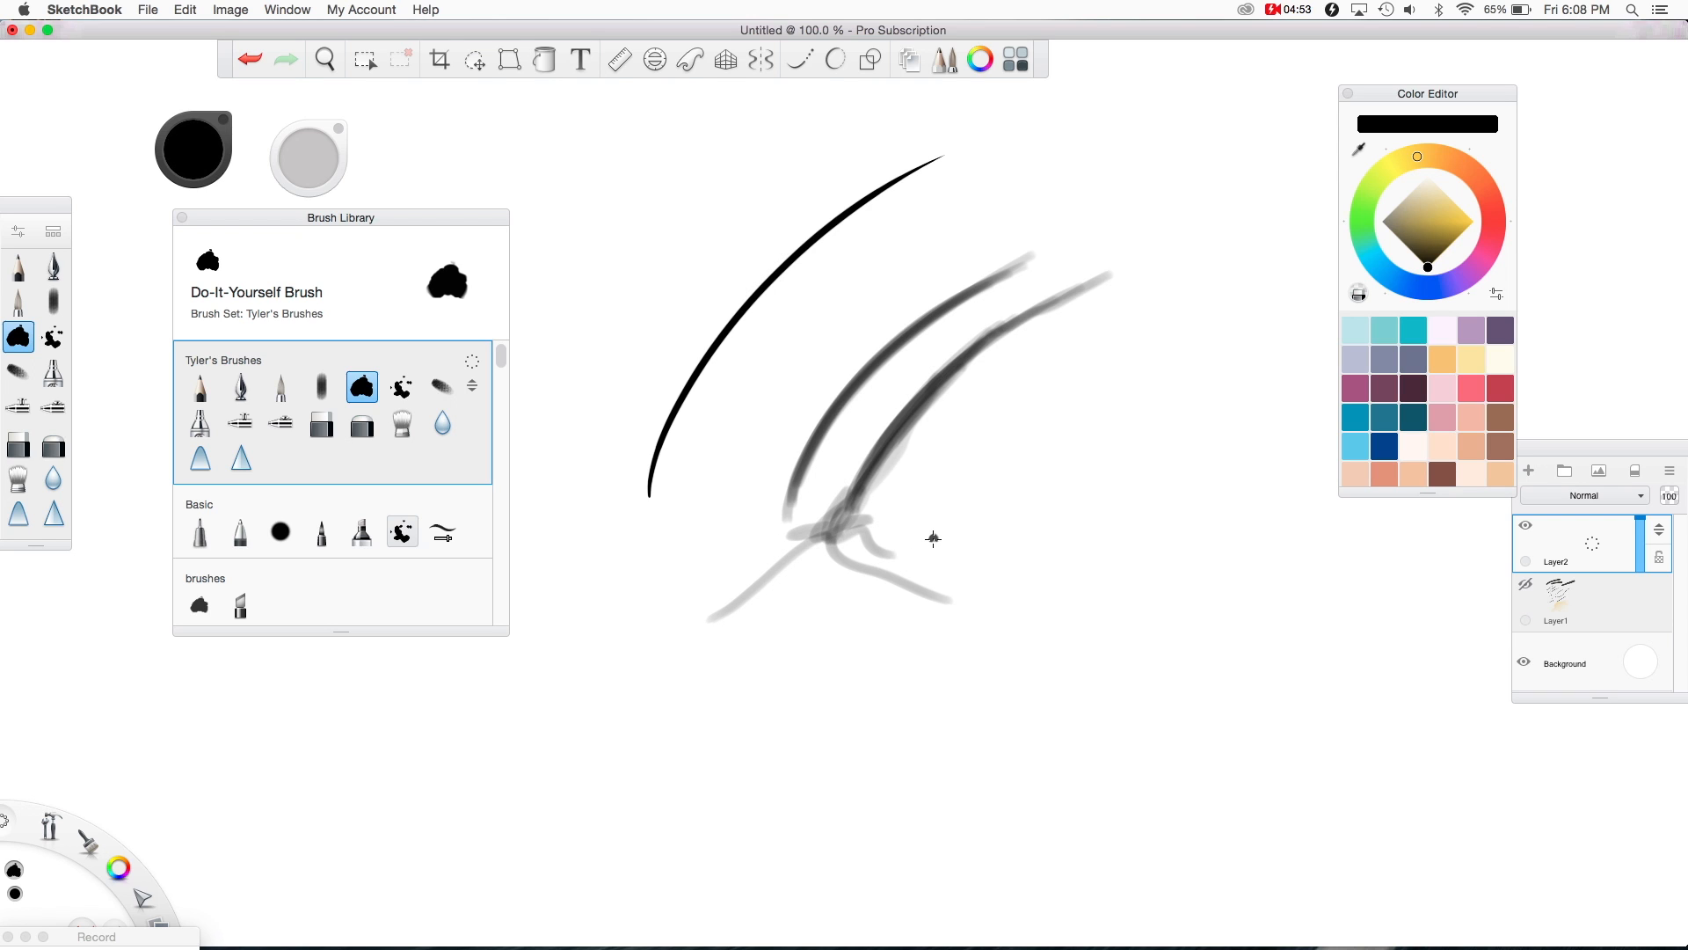
# Step: Scribble two textured patches beside the lower ends of the arcs with the splatter-shaped Do-It-Yourself Brush
pyautogui.click(401, 387)
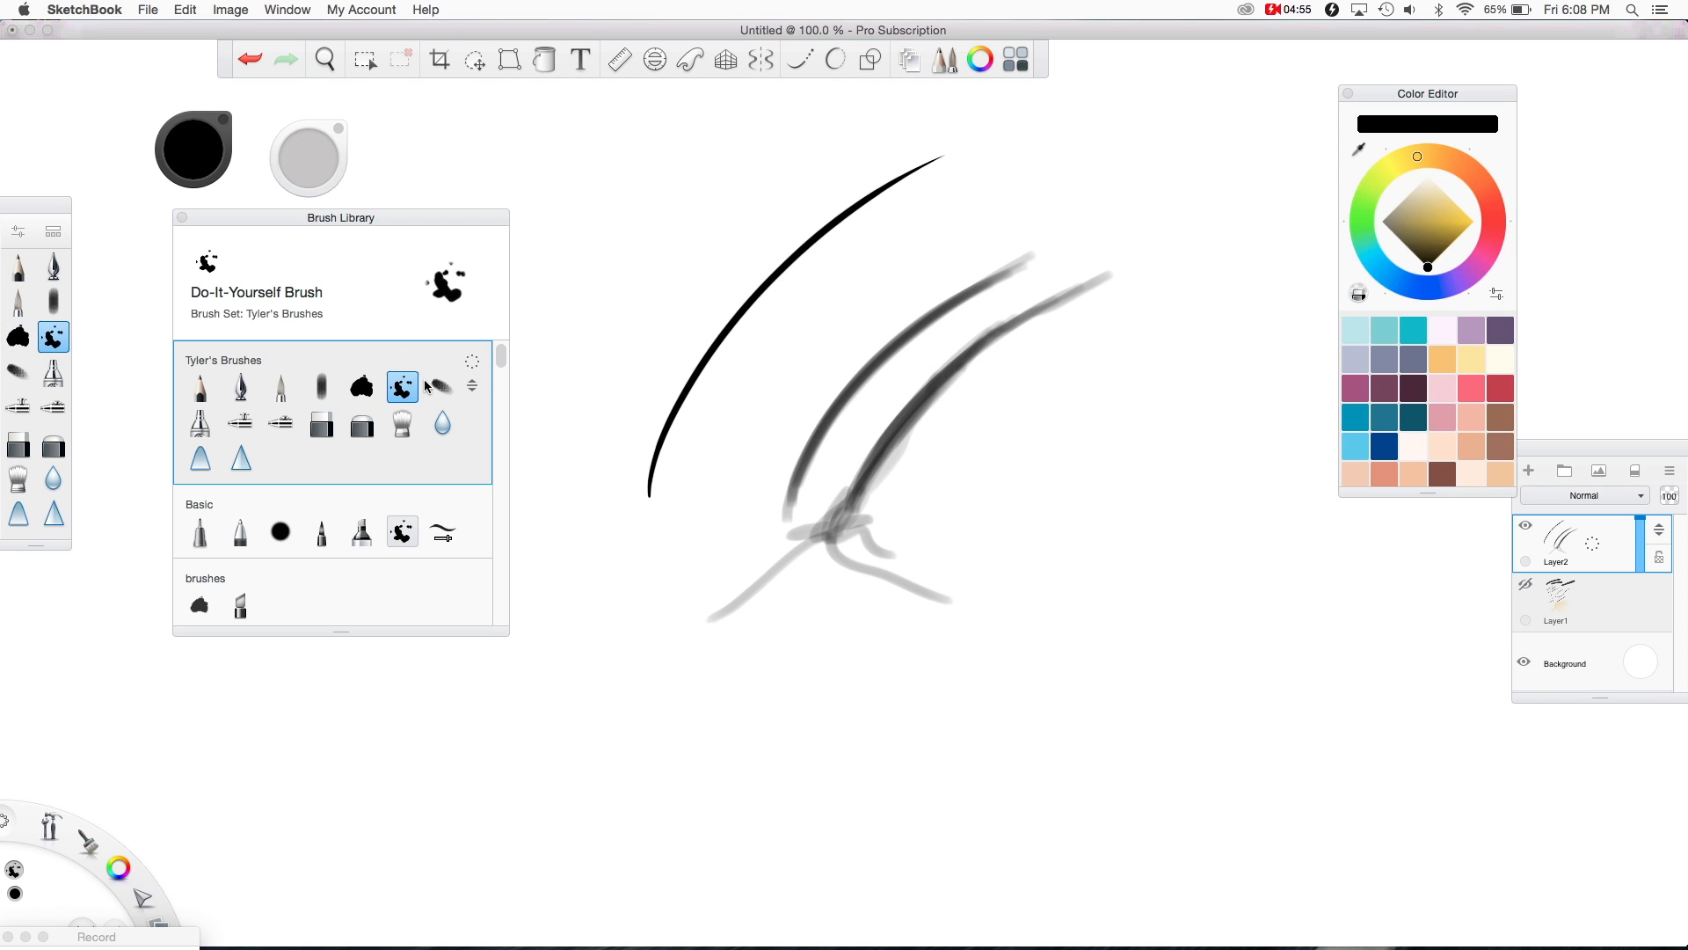
pyautogui.moveTo(869, 533)
pyautogui.mouseDown()
pyautogui.moveTo(944, 554)
pyautogui.moveTo(967, 516)
pyautogui.moveTo(895, 529)
pyautogui.moveTo(932, 537)
pyautogui.moveTo(940, 563)
pyautogui.moveTo(914, 568)
pyautogui.moveTo(901, 547)
pyautogui.moveTo(963, 556)
pyautogui.mouseUp()
pyautogui.moveTo(1015, 477); pyautogui.dragTo(1066, 498)
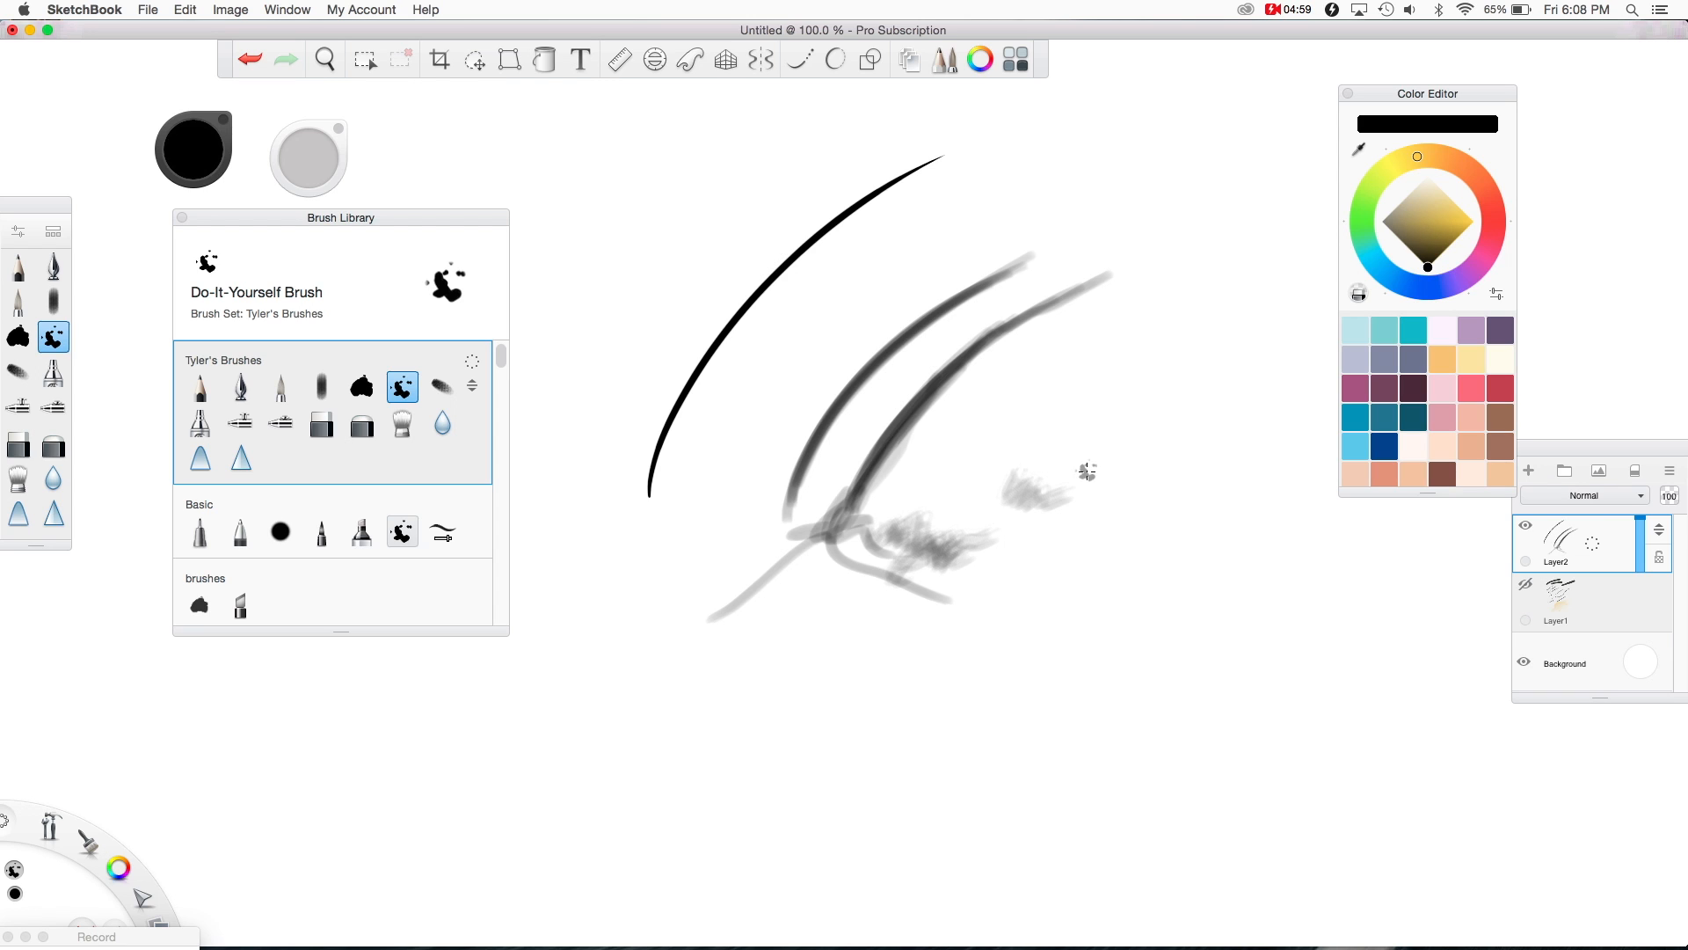
# Step: Enlarge the blot-shaped Do-It-Yourself Brush and stamp one dark blot on the outer side of the inked curve
pyautogui.click(361, 387)
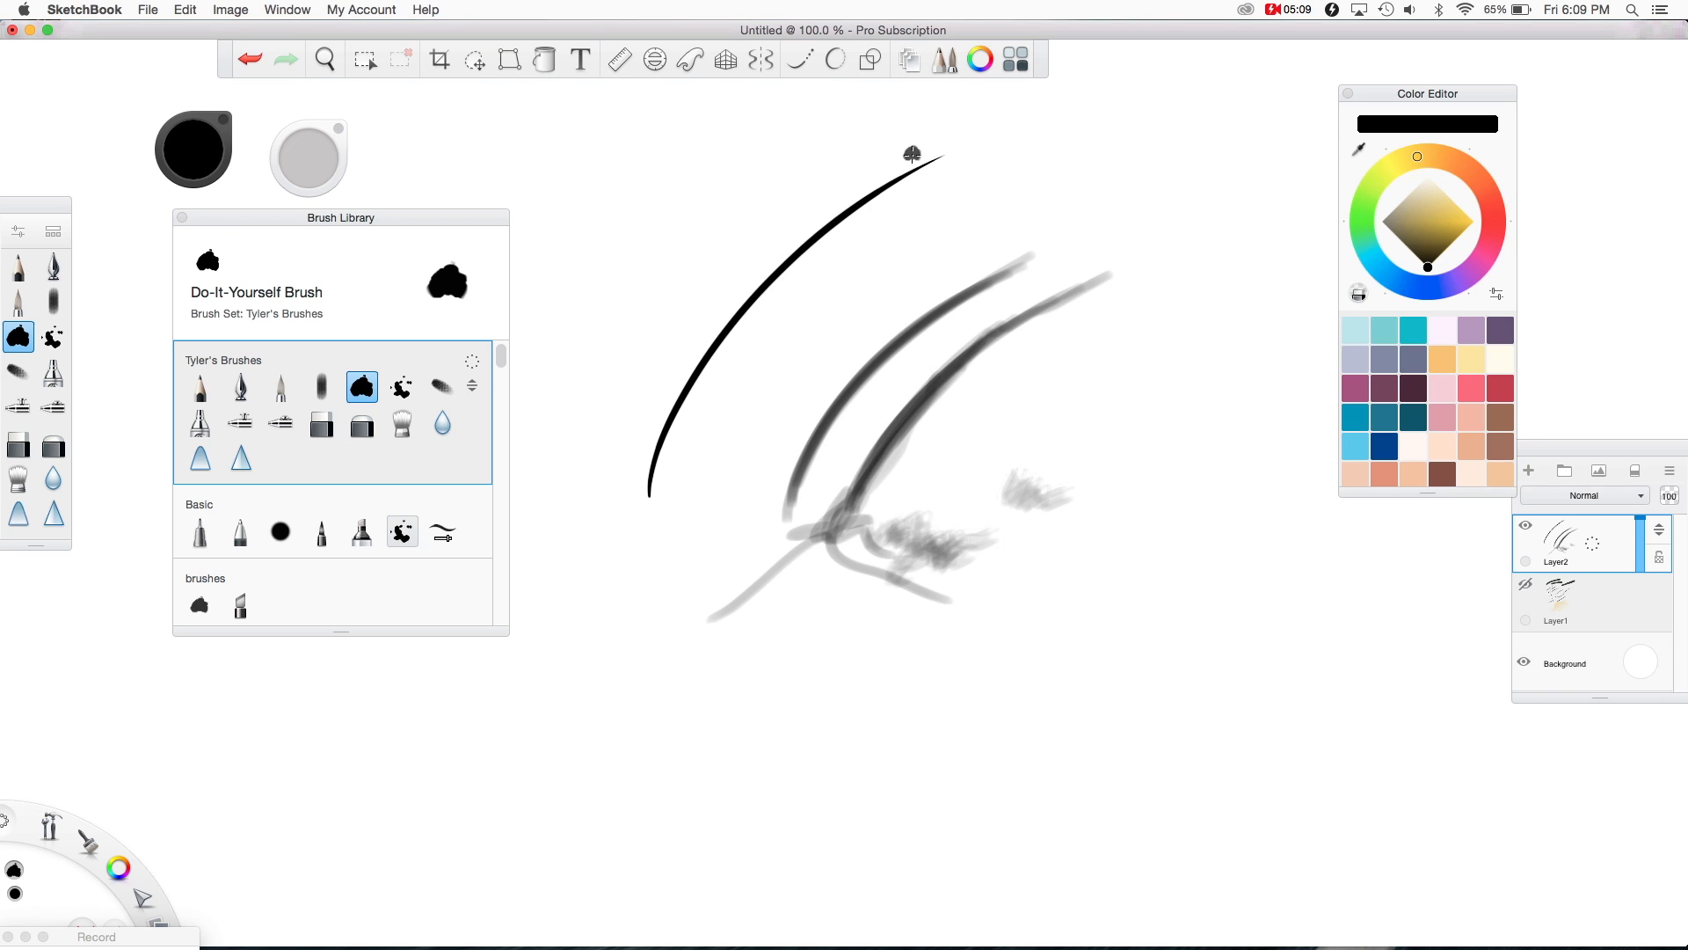
pyautogui.moveTo(334, 165); pyautogui.dragTo(905, 145)
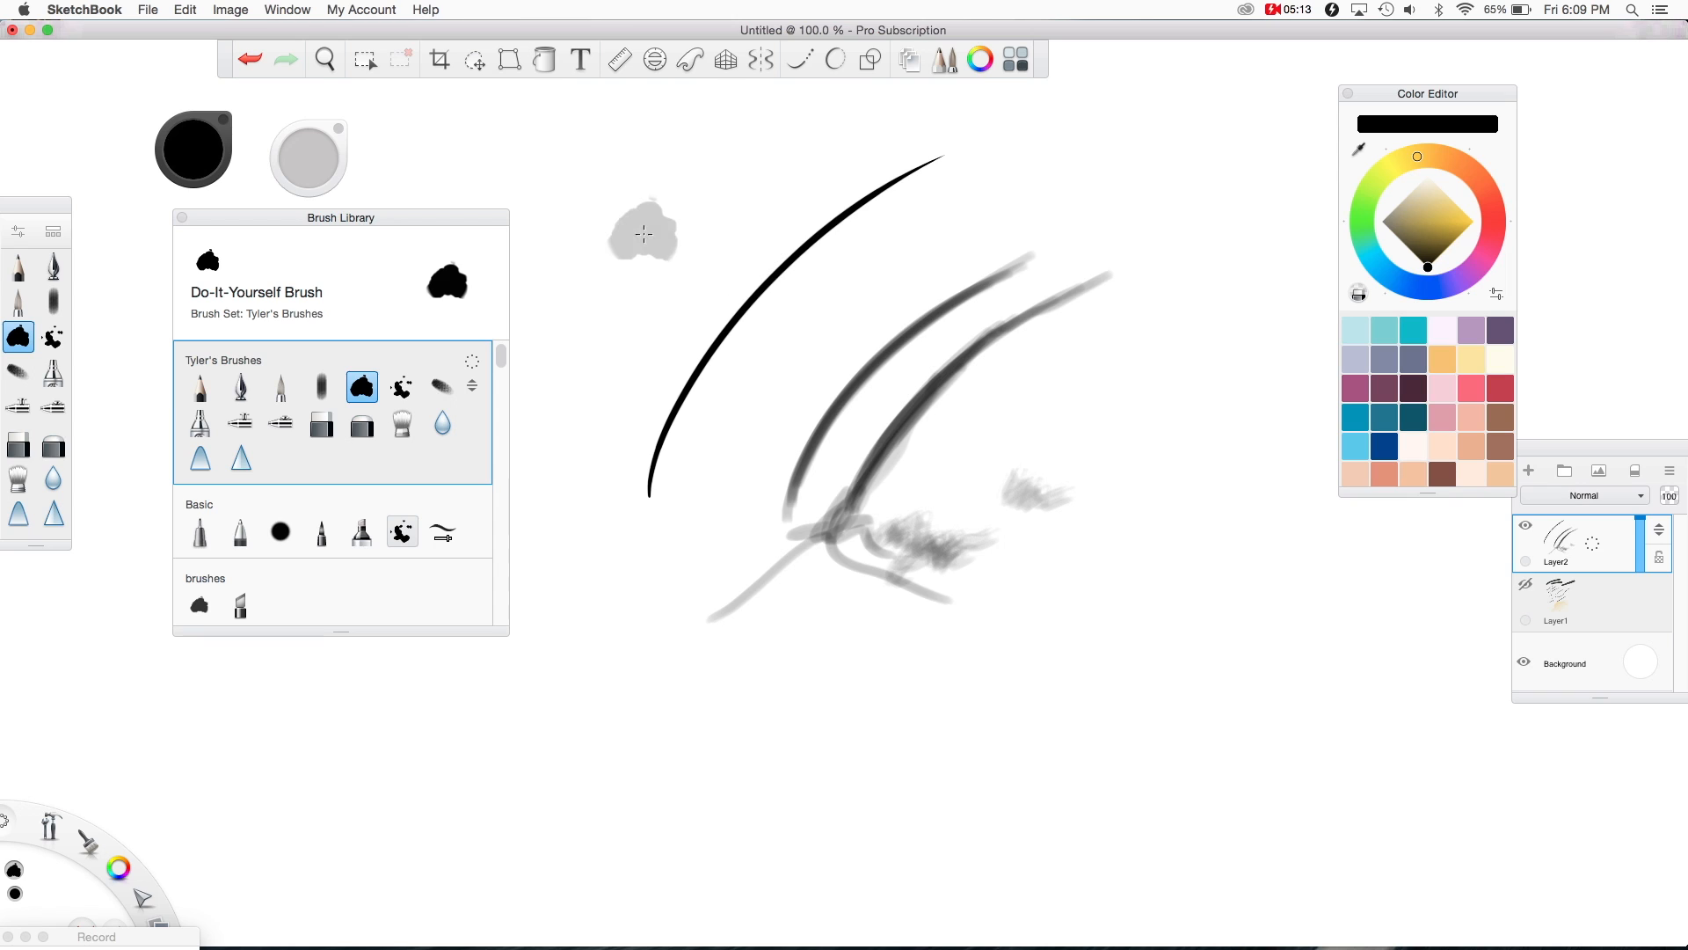
pyautogui.moveTo(644, 234); pyautogui.dragTo(645, 234)
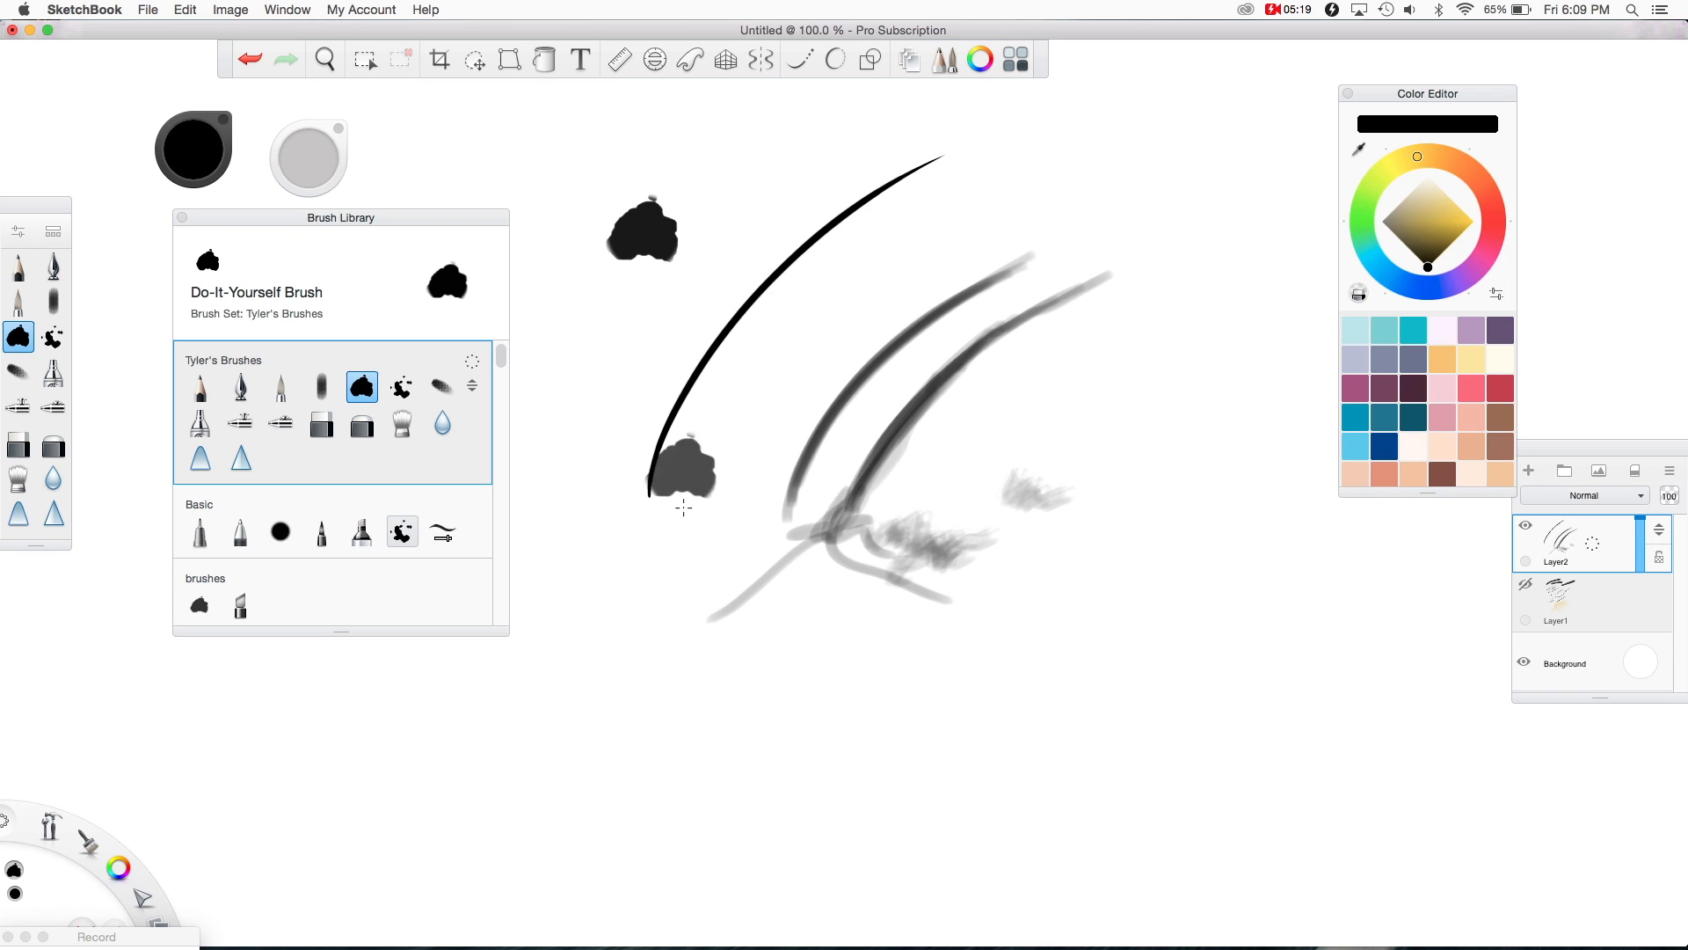
# Step: Create a new Do-It-Yourself Brush in the Basic set based on the Standard type
pyautogui.click(473, 507)
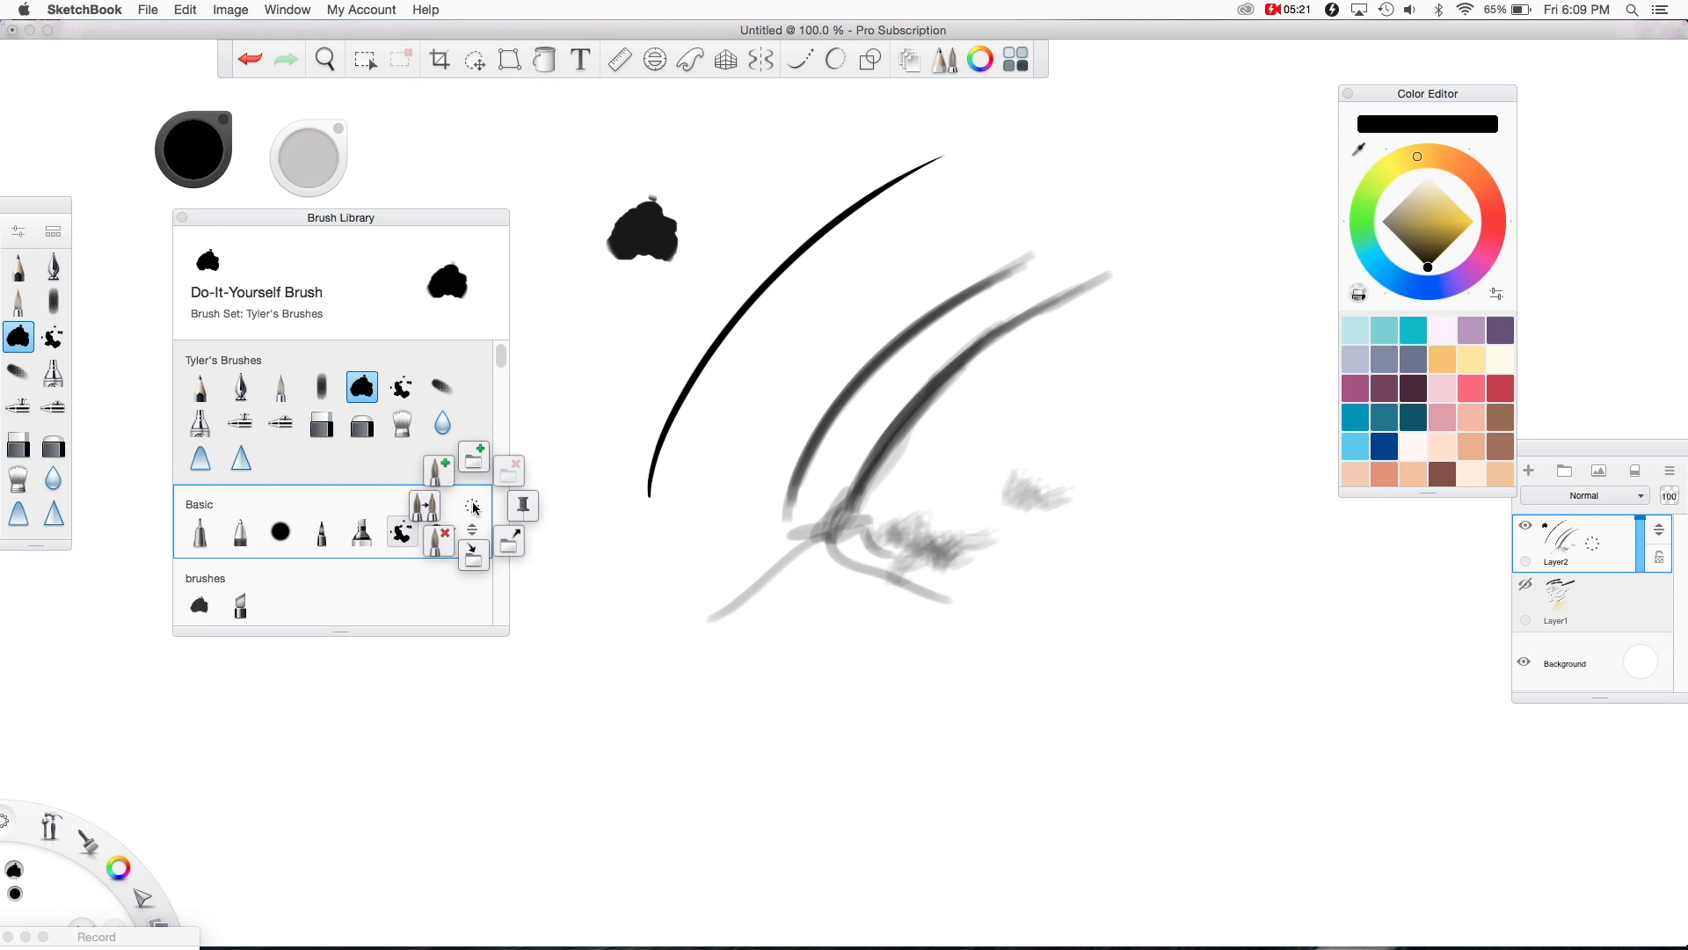
pyautogui.click(437, 471)
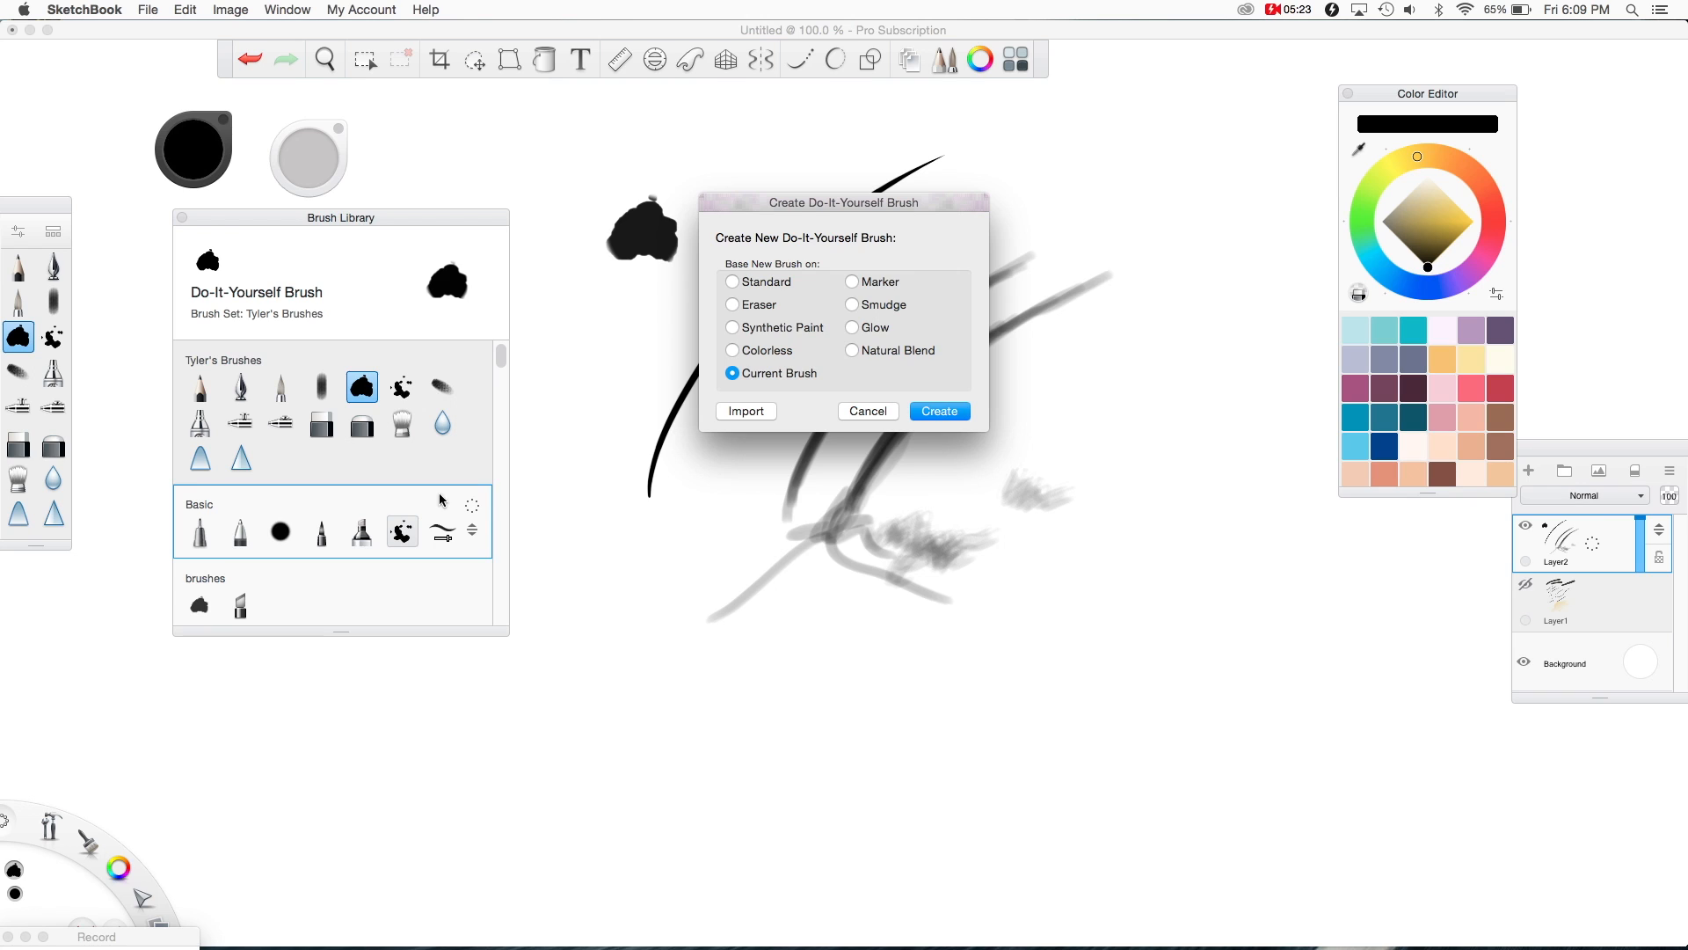
pyautogui.click(743, 289)
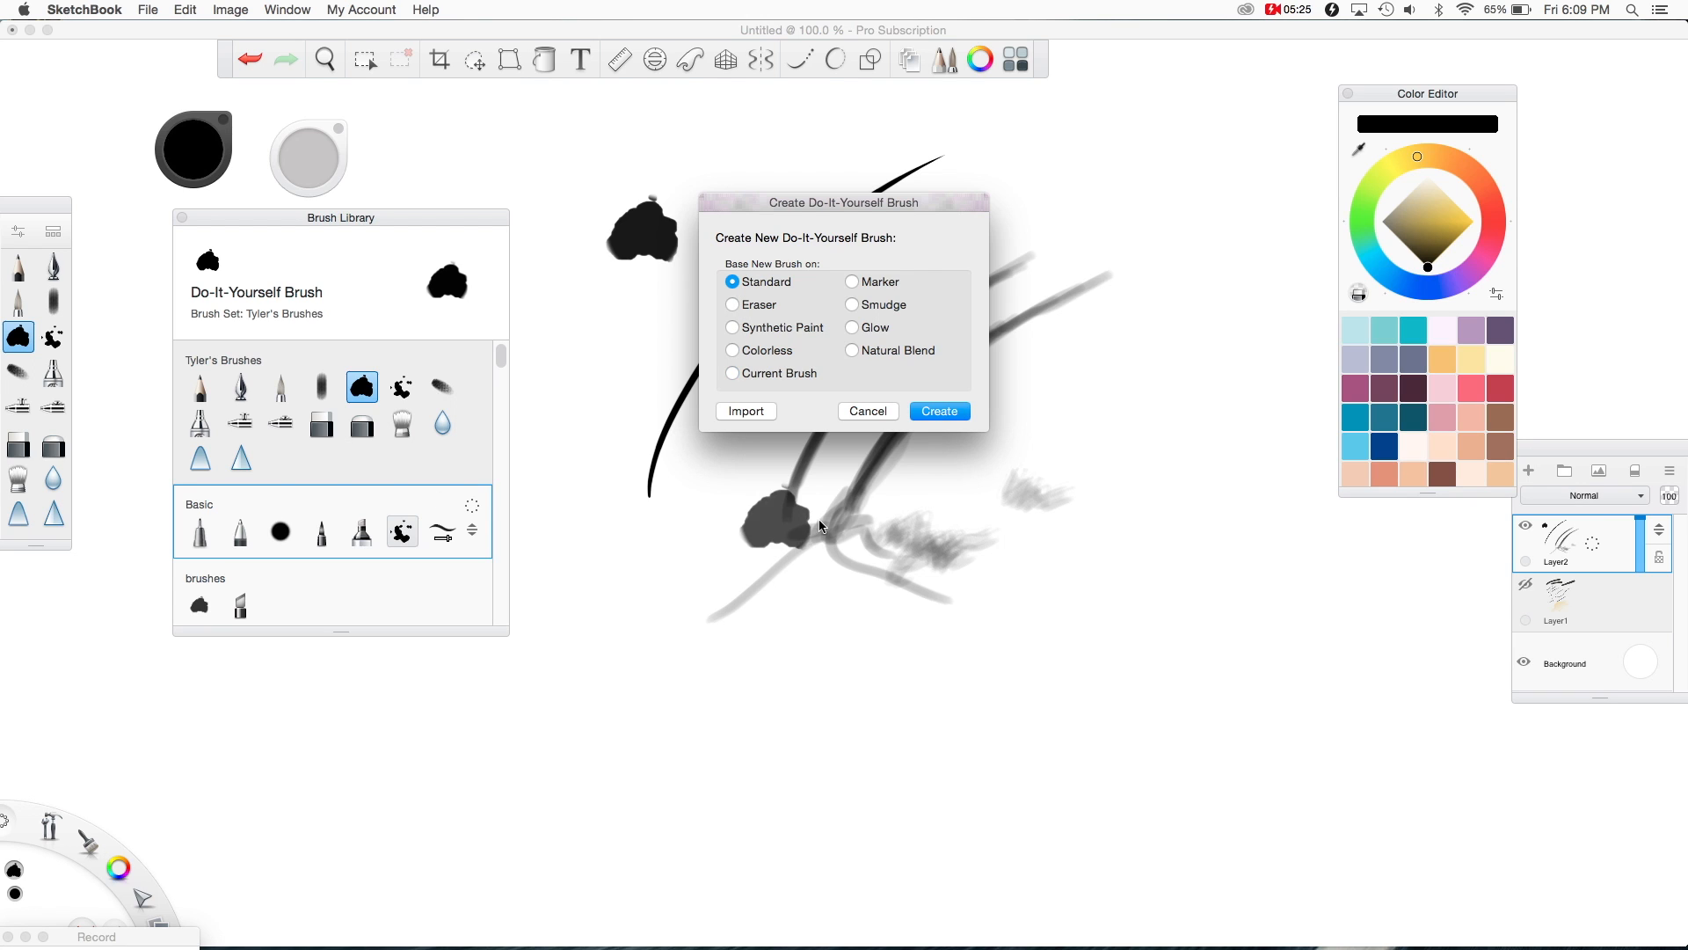
pyautogui.click(938, 410)
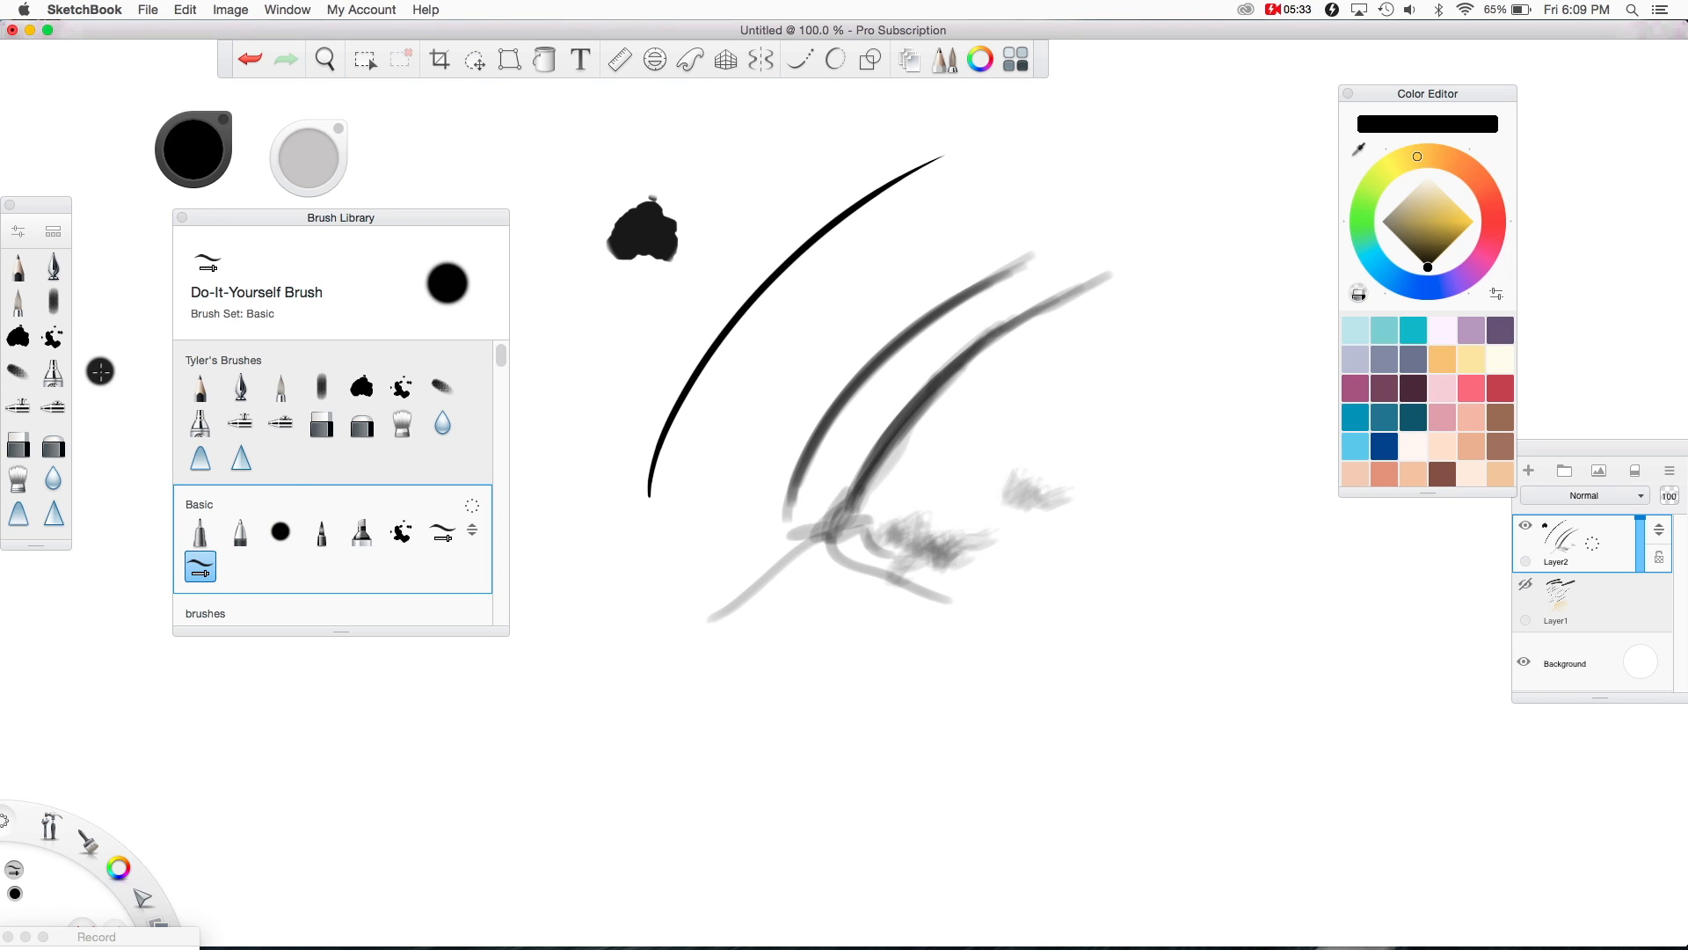
# Step: Open Brush Properties for the new Do-It-Yourself Brush beside the library and bring up its advanced Nib settings
pyautogui.click(53, 233)
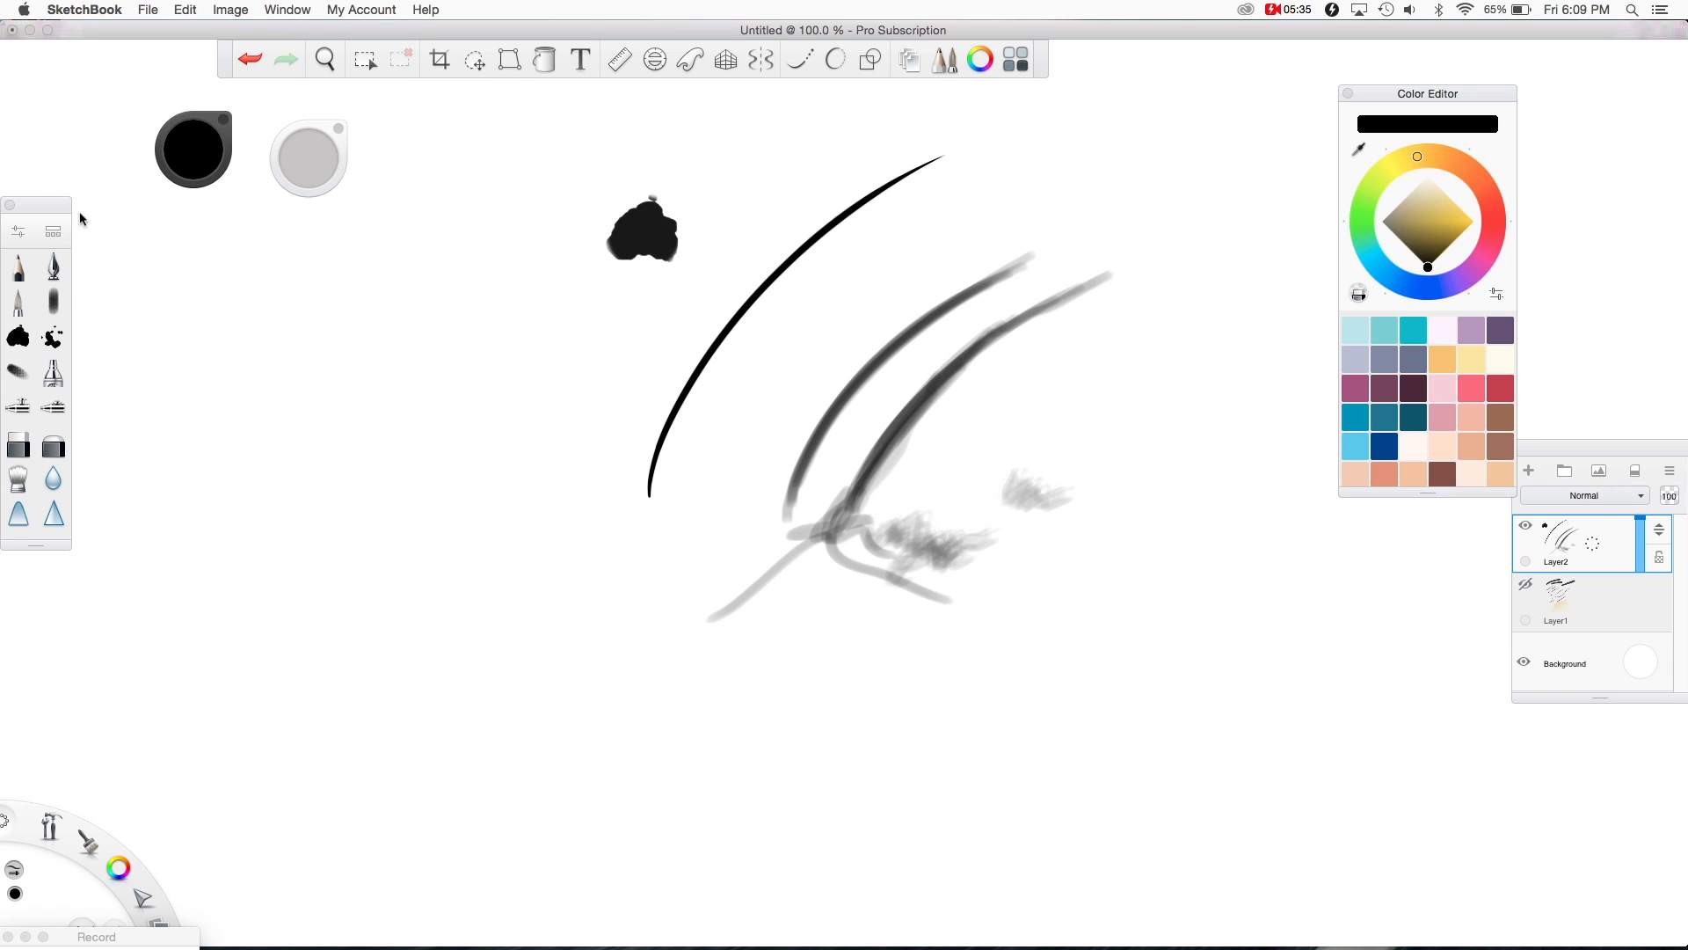
pyautogui.click(52, 233)
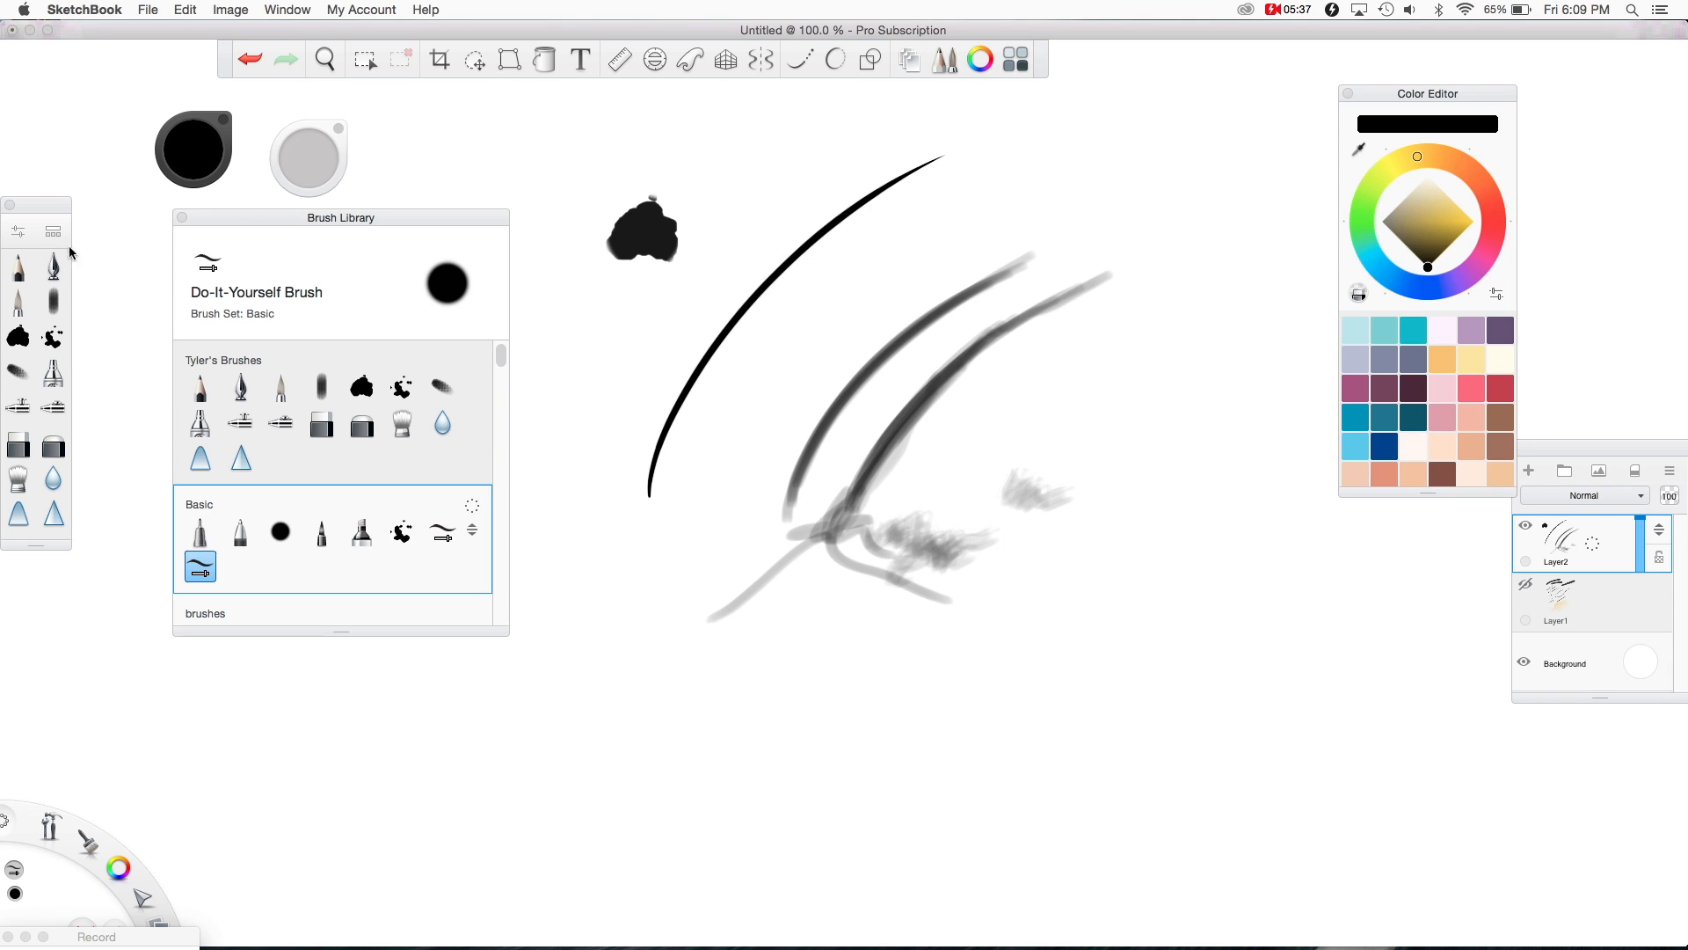
pyautogui.click(24, 232)
pyautogui.moveTo(546, 169); pyautogui.dragTo(958, 194)
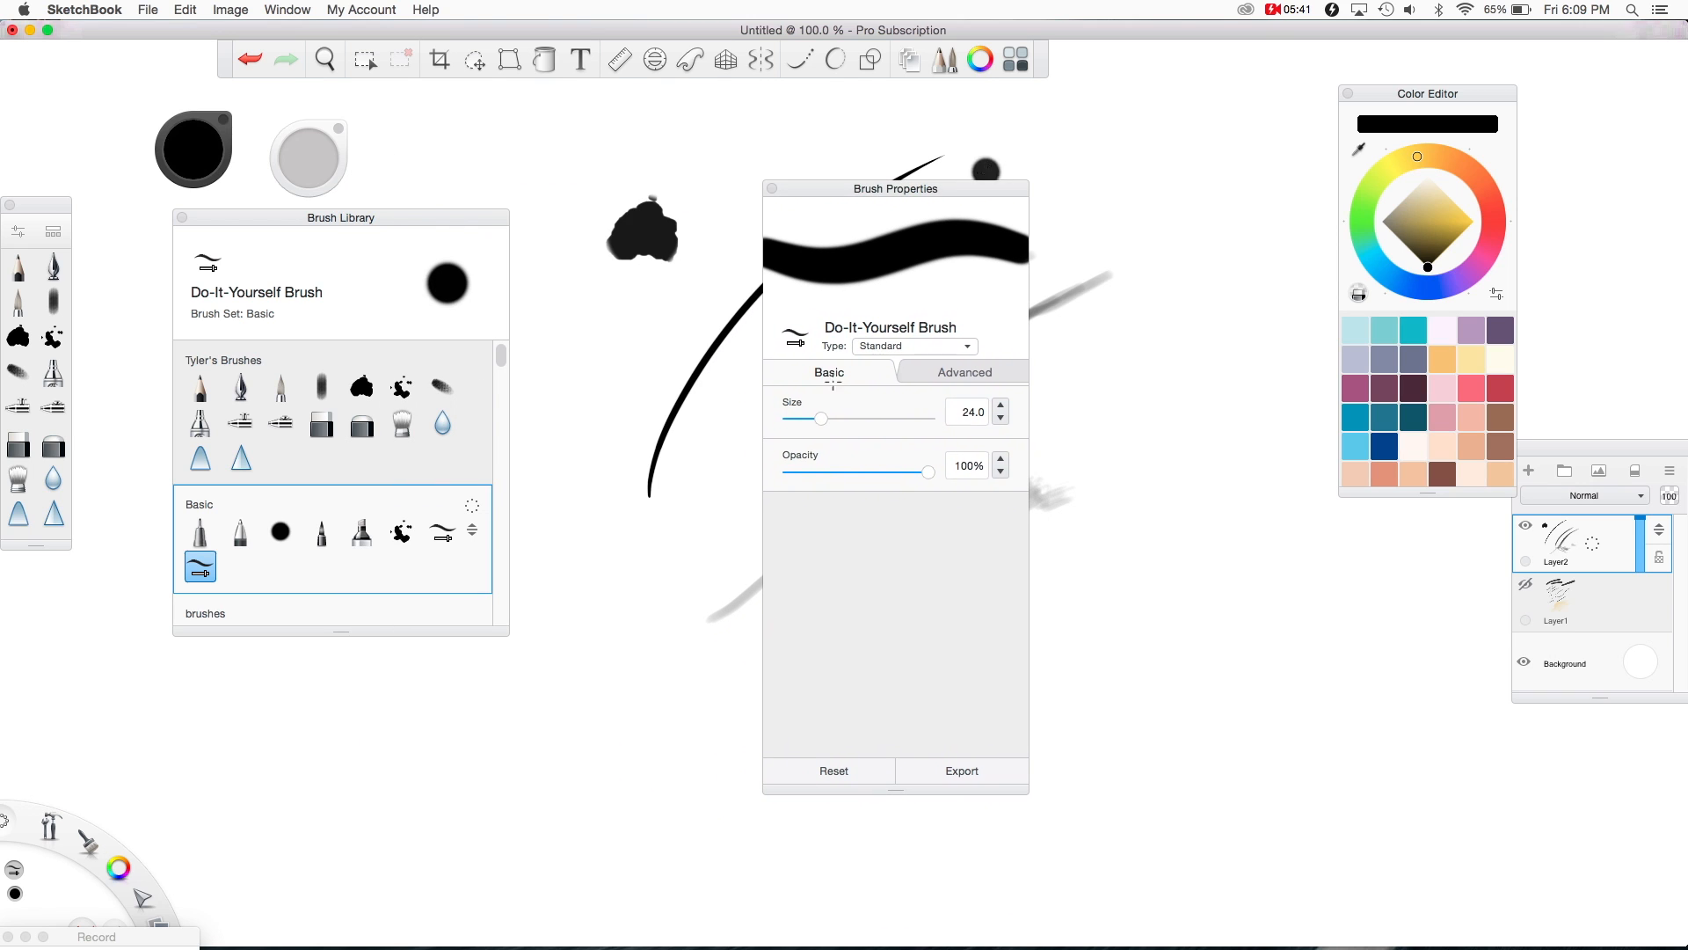
pyautogui.click(958, 373)
pyautogui.moveTo(1021, 466); pyautogui.dragTo(1020, 658)
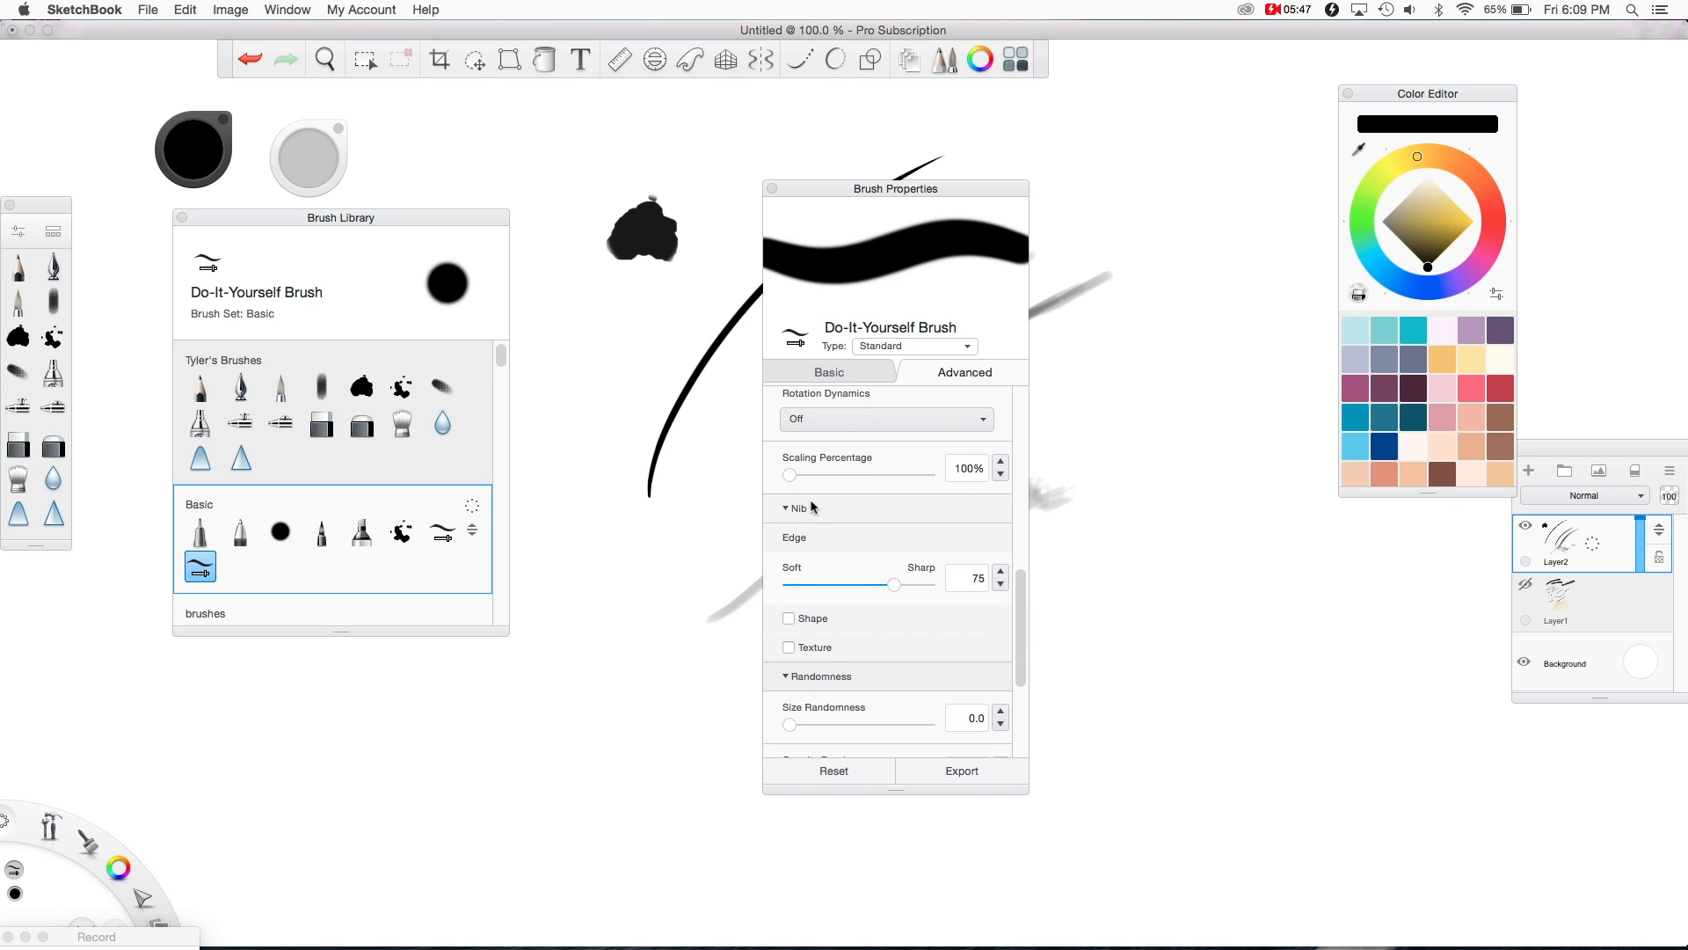
# Step: Turn on the nib's Shape option and capture the painted blot from the canvas as the brush shape, enlarging the capture circle to surround it
pyautogui.click(789, 619)
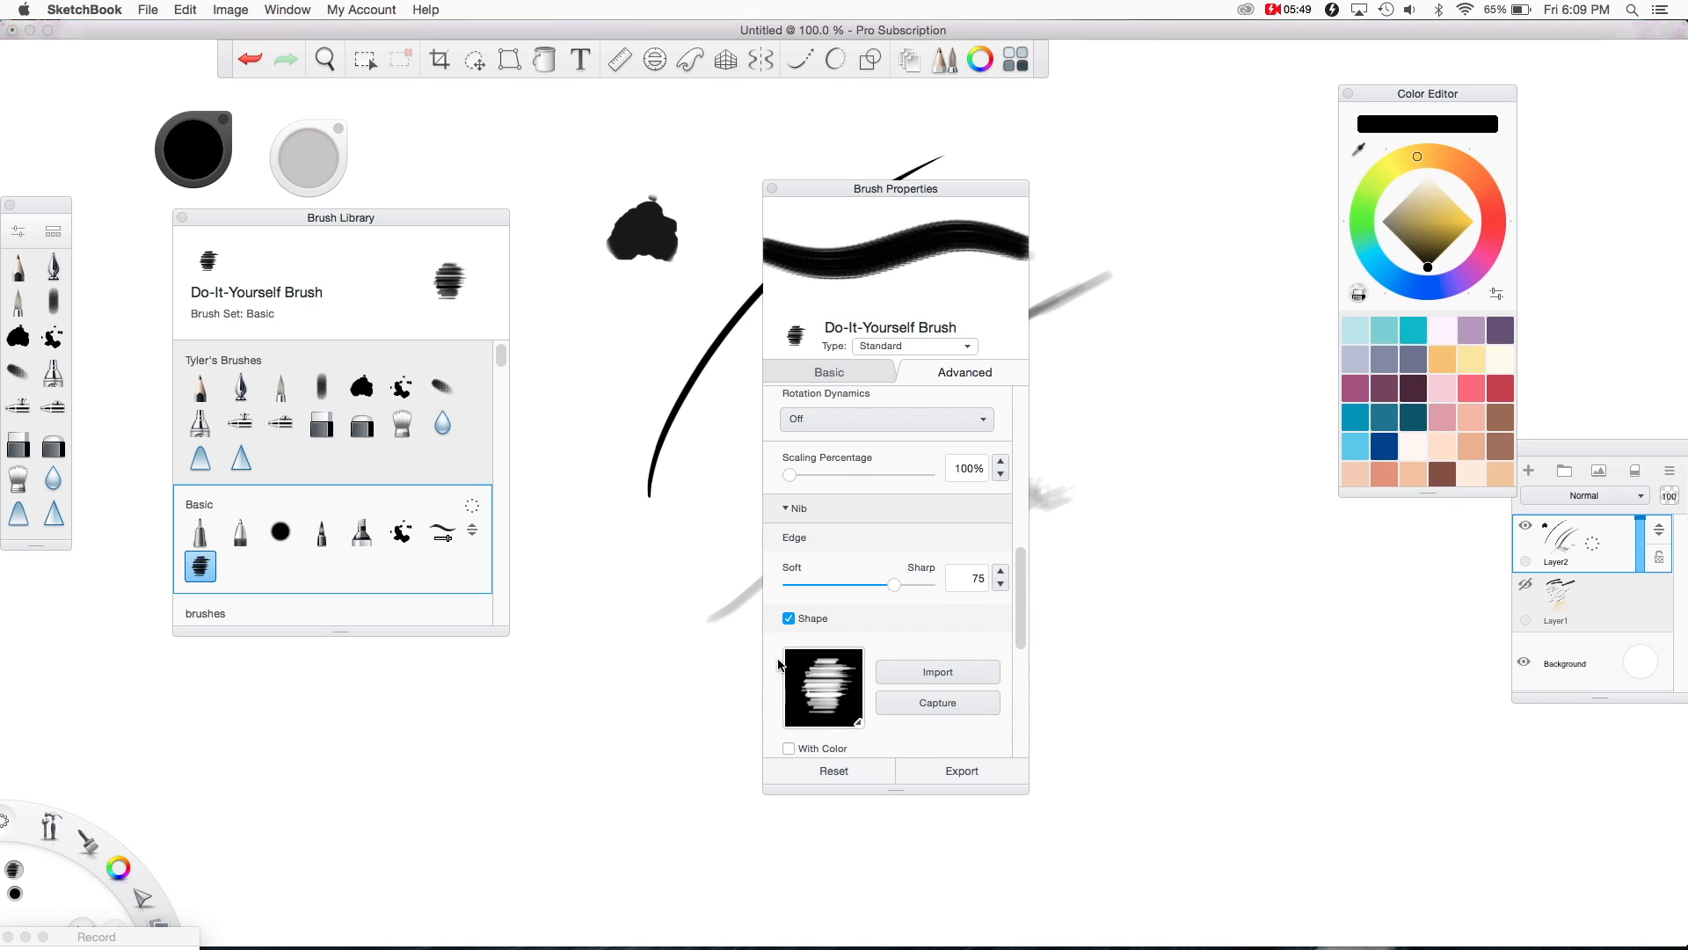
pyautogui.moveTo(1020, 611); pyautogui.dragTo(1020, 640)
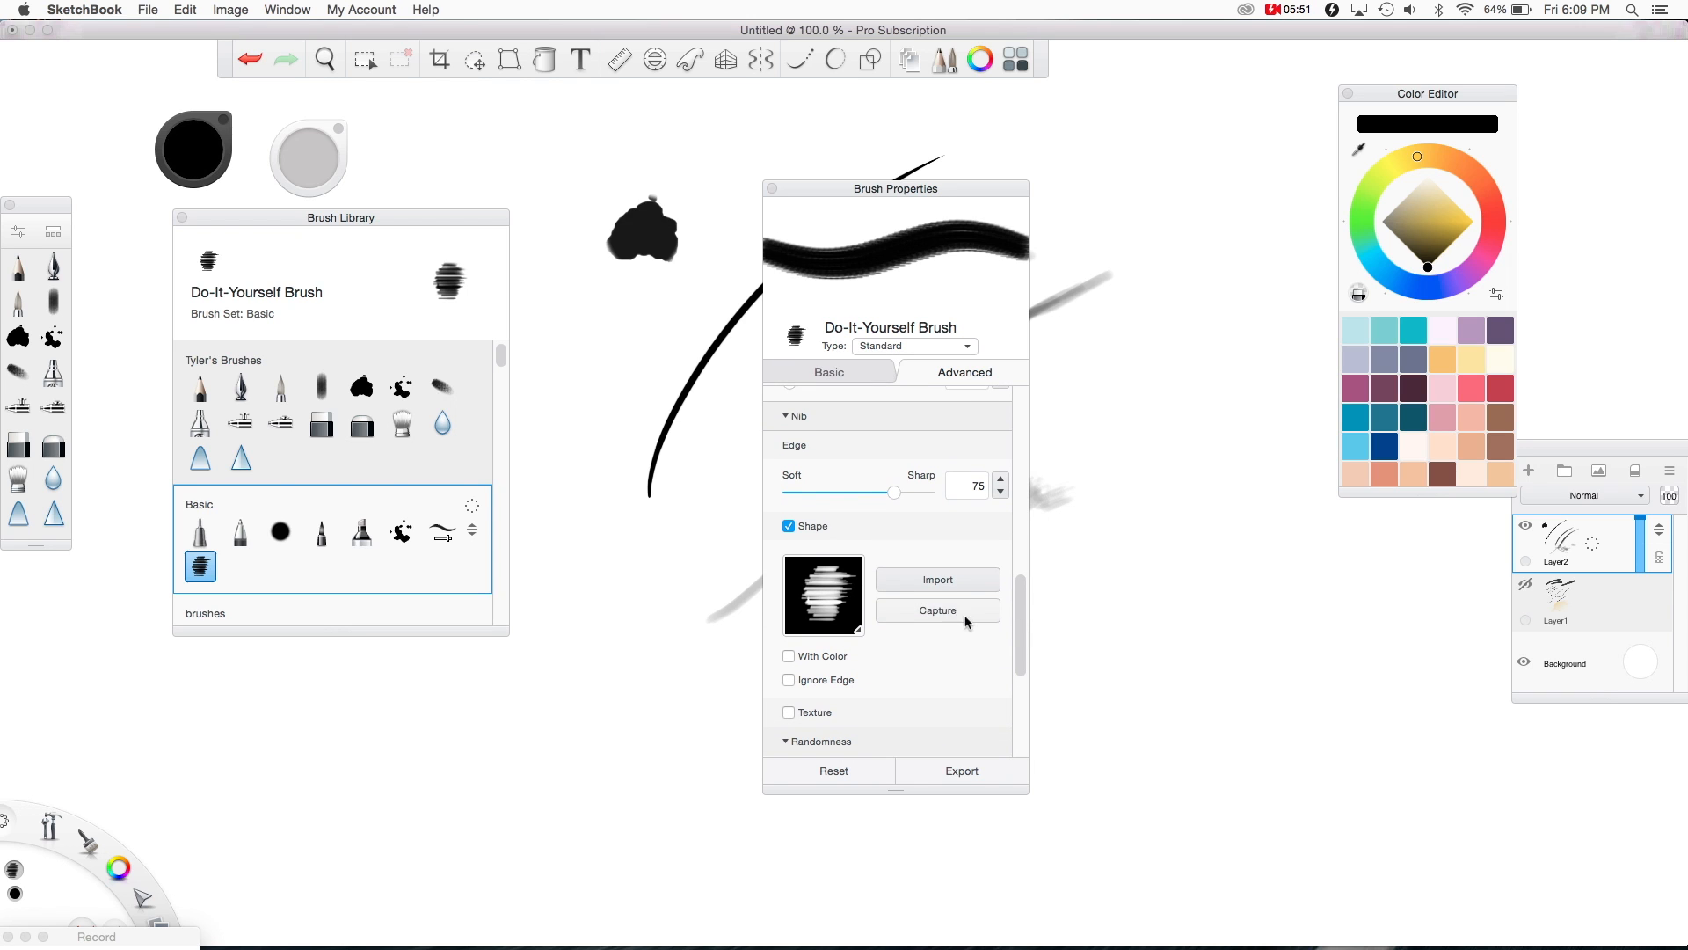
pyautogui.click(963, 615)
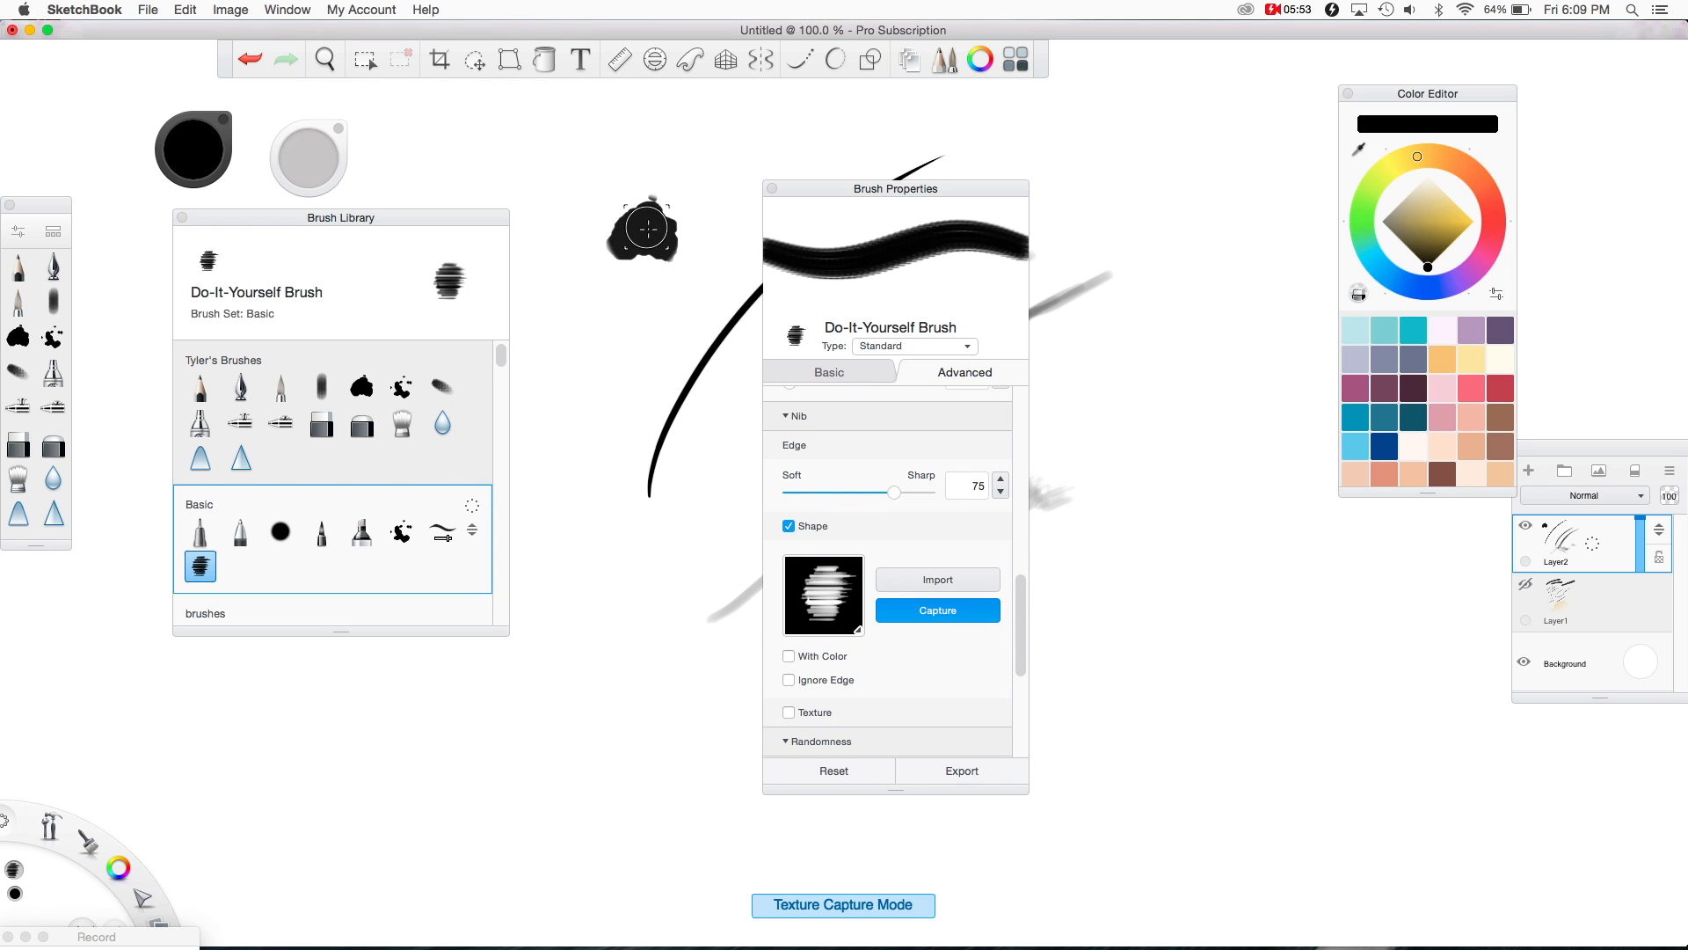
pyautogui.moveTo(304, 160)
pyautogui.mouseDown()
pyautogui.moveTo(421, 139)
pyautogui.moveTo(772, 158)
pyautogui.moveTo(663, 183)
pyautogui.mouseUp()
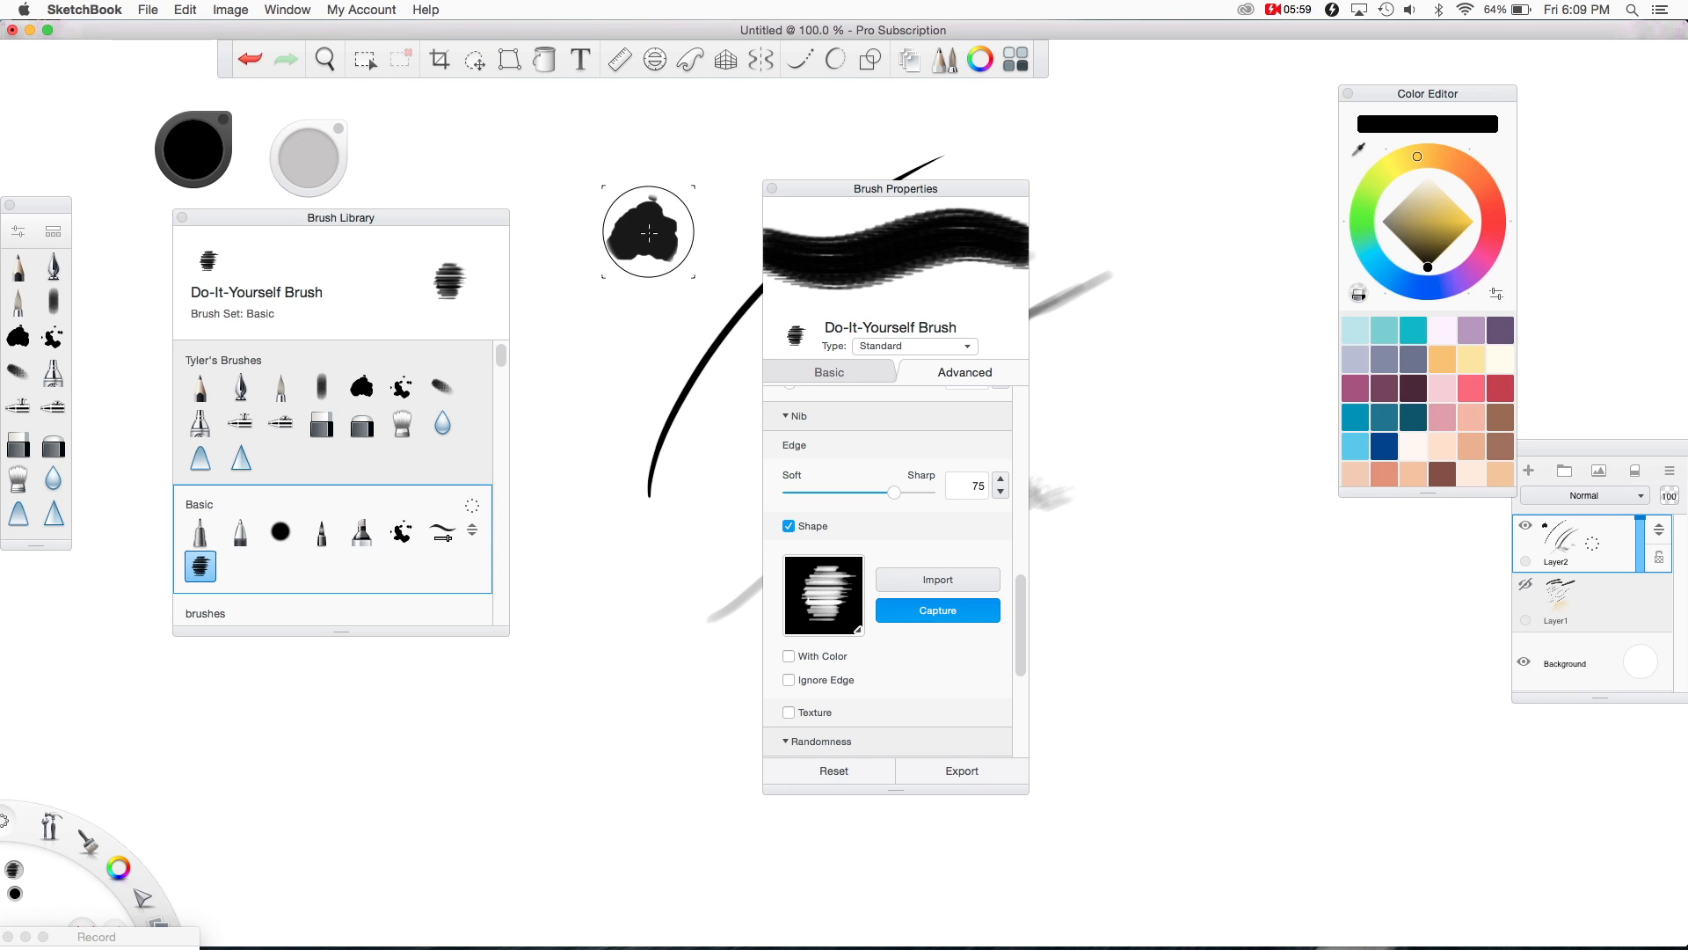
pyautogui.click(646, 231)
pyautogui.click(595, 395)
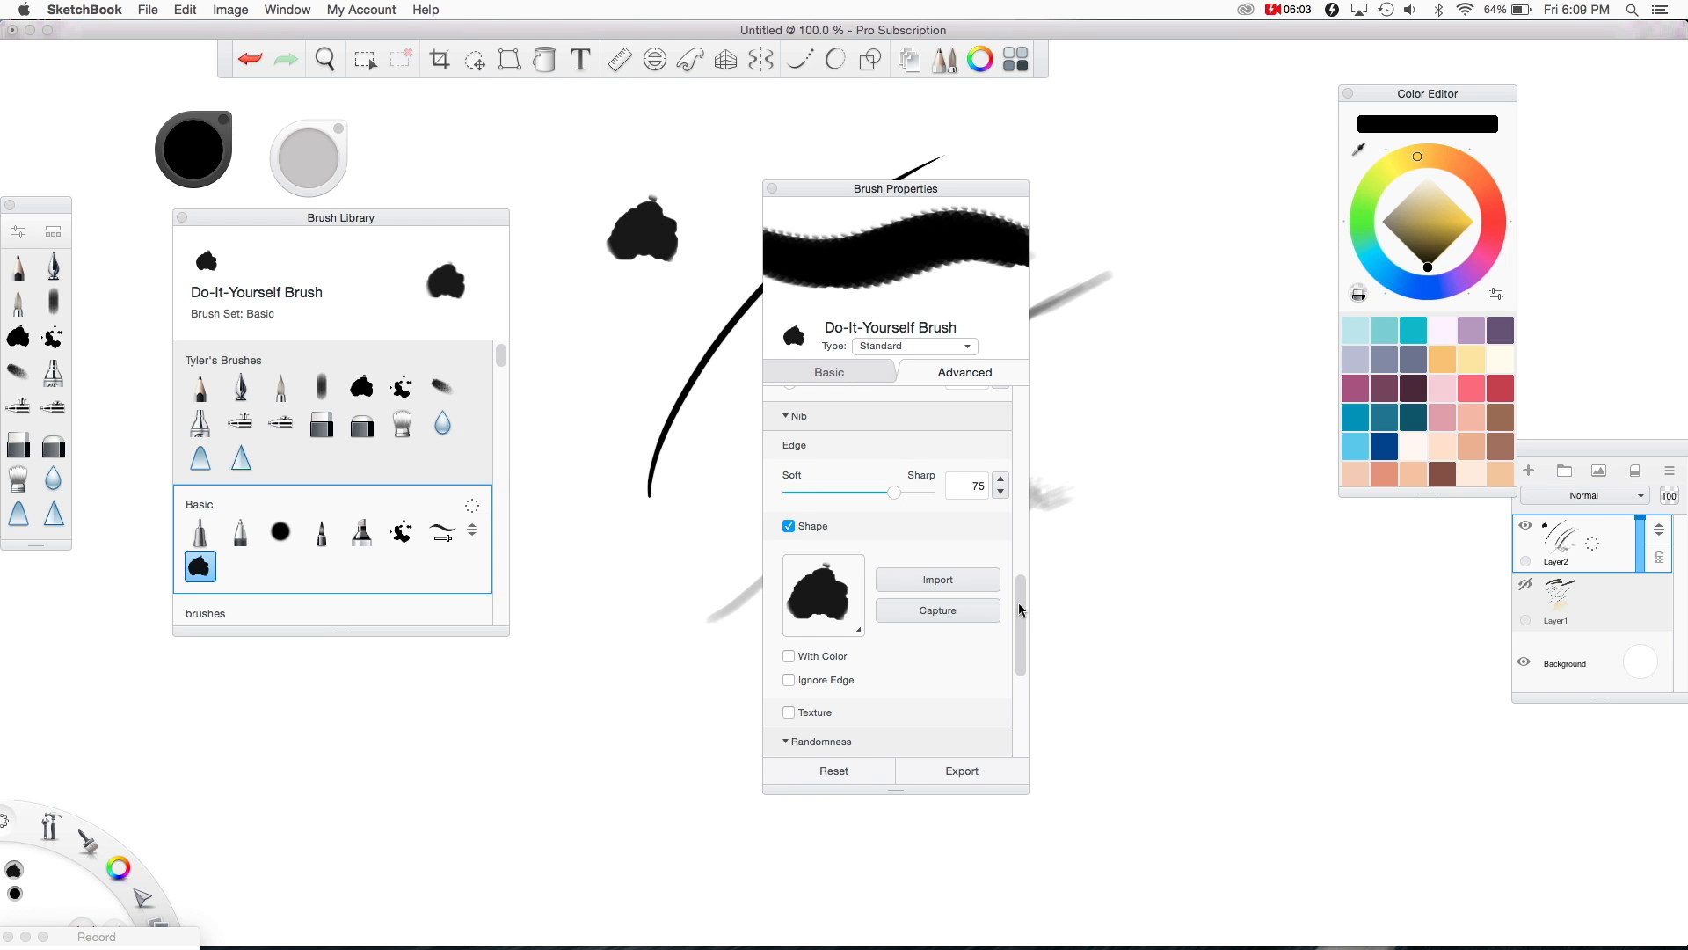
# Step: Set the blot brush's nib edge to 92 and keep its stamp roundness at 100%
pyautogui.scroll(5, 866, 639)
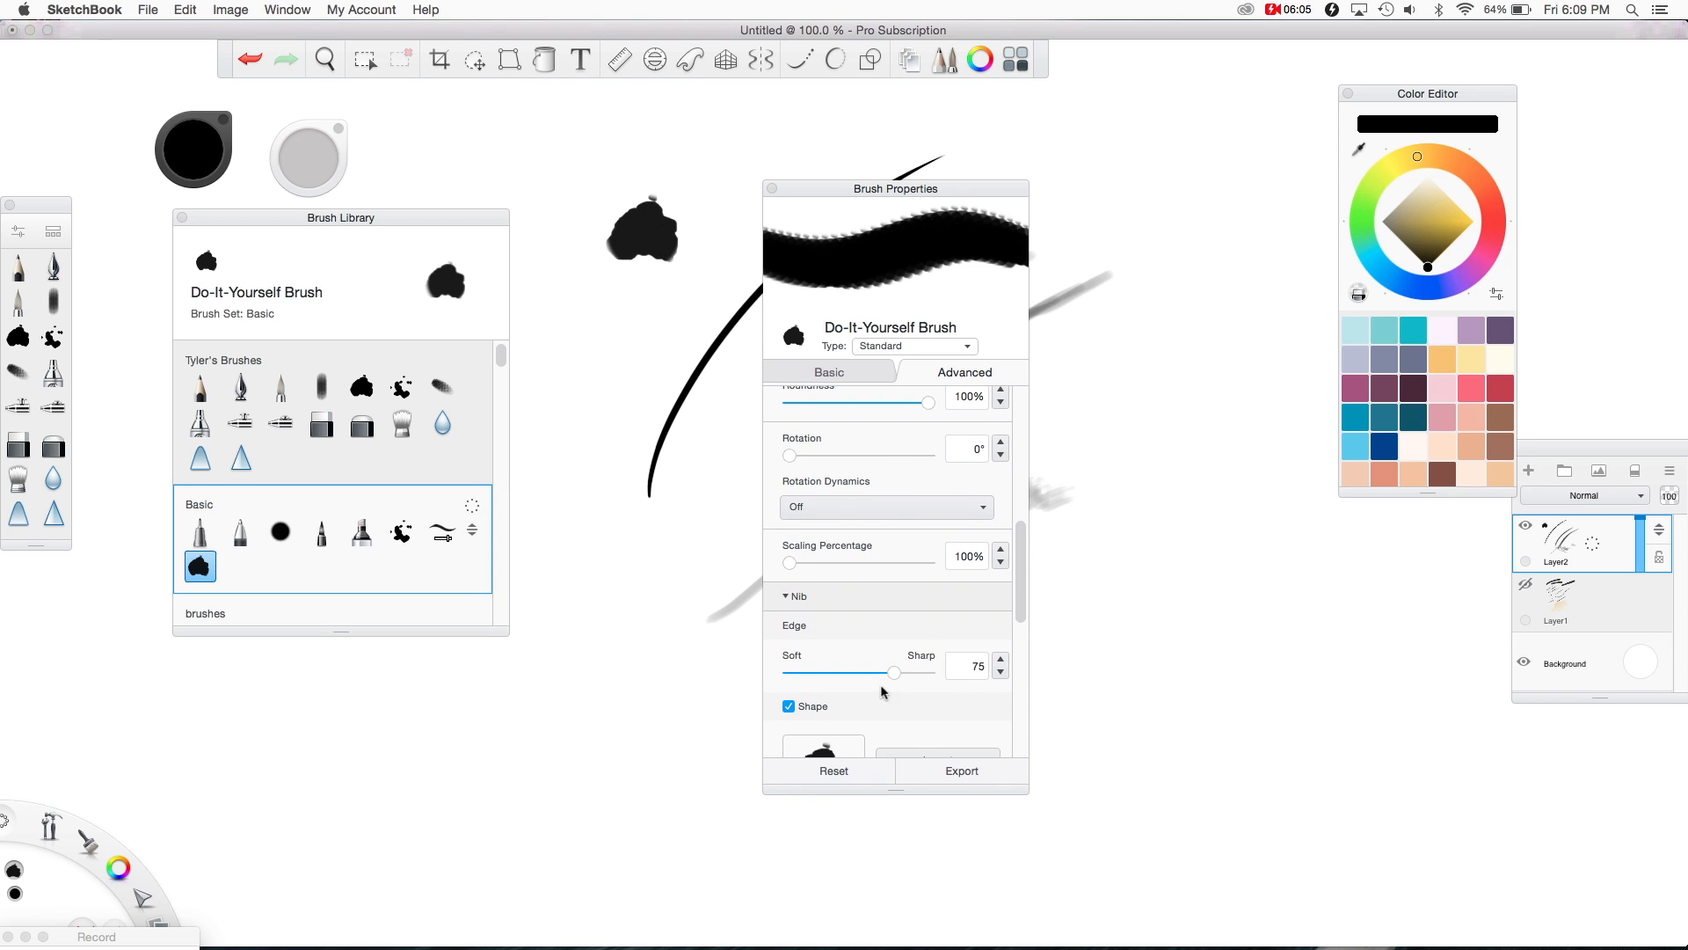
pyautogui.moveTo(868, 679)
pyautogui.mouseDown()
pyautogui.moveTo(815, 678)
pyautogui.moveTo(928, 679)
pyautogui.moveTo(914, 691)
pyautogui.mouseUp()
pyautogui.moveTo(1017, 607); pyautogui.dragTo(1016, 551)
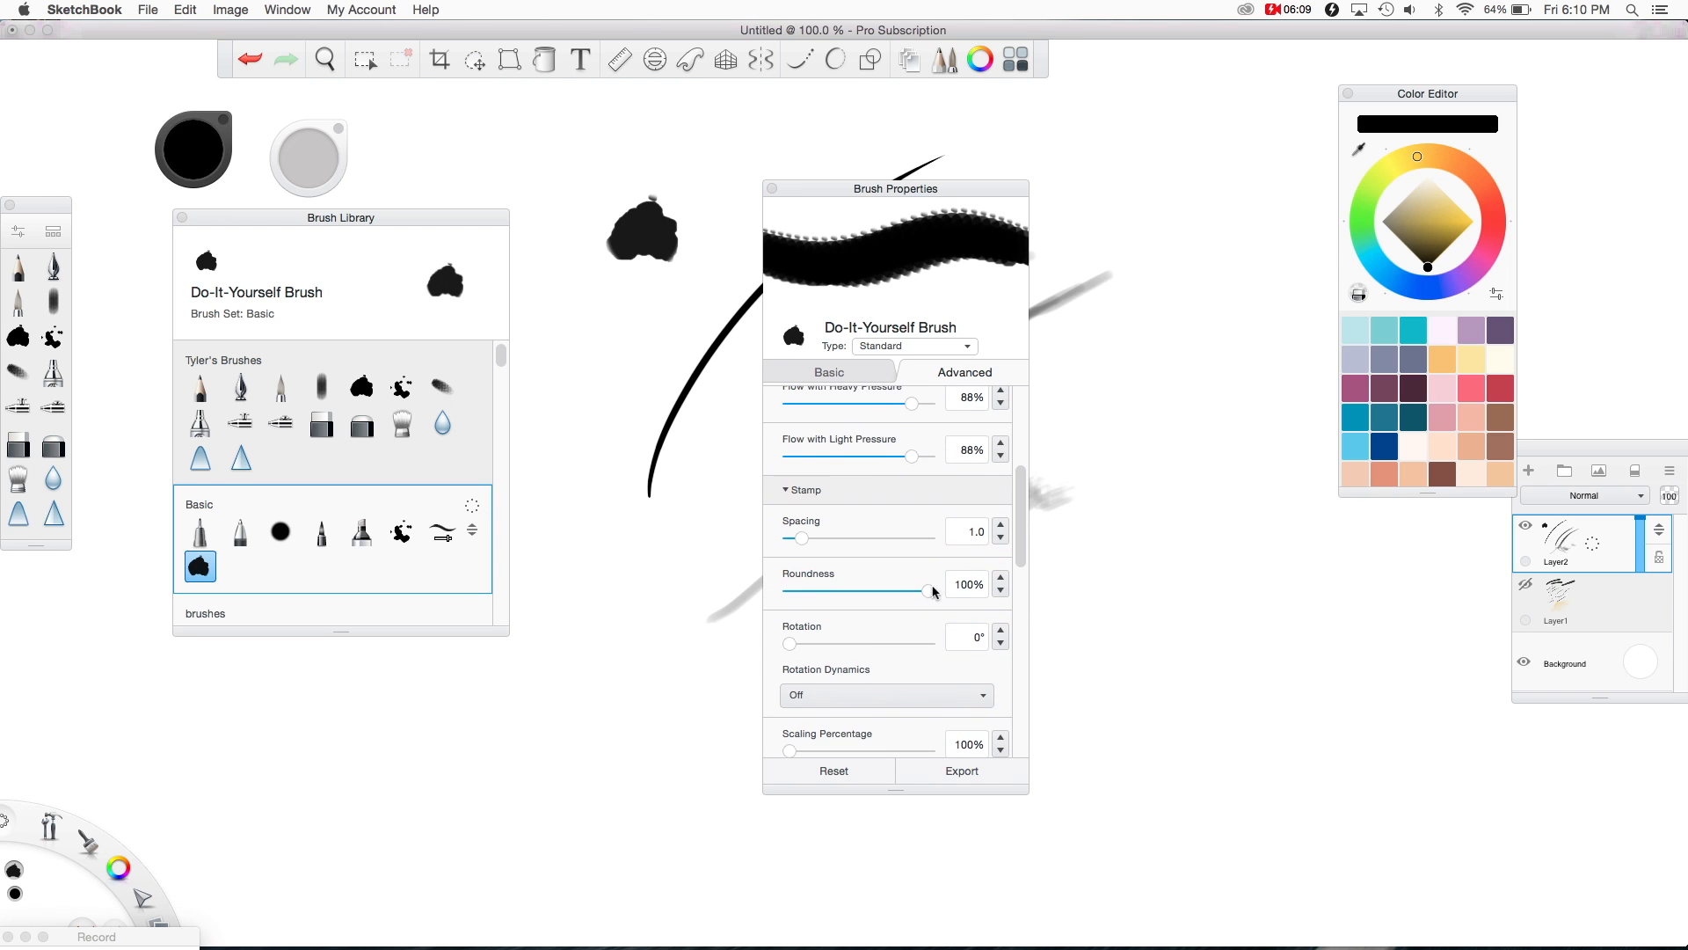
pyautogui.moveTo(928, 590)
pyautogui.mouseDown()
pyautogui.moveTo(836, 610)
pyautogui.moveTo(982, 615)
pyautogui.mouseUp()
# Step: Paint three vertical columns of blots with different stamp spacings: 7.2, 2.3 and again a wide spacing
pyautogui.moveTo(802, 539); pyautogui.dragTo(890, 552)
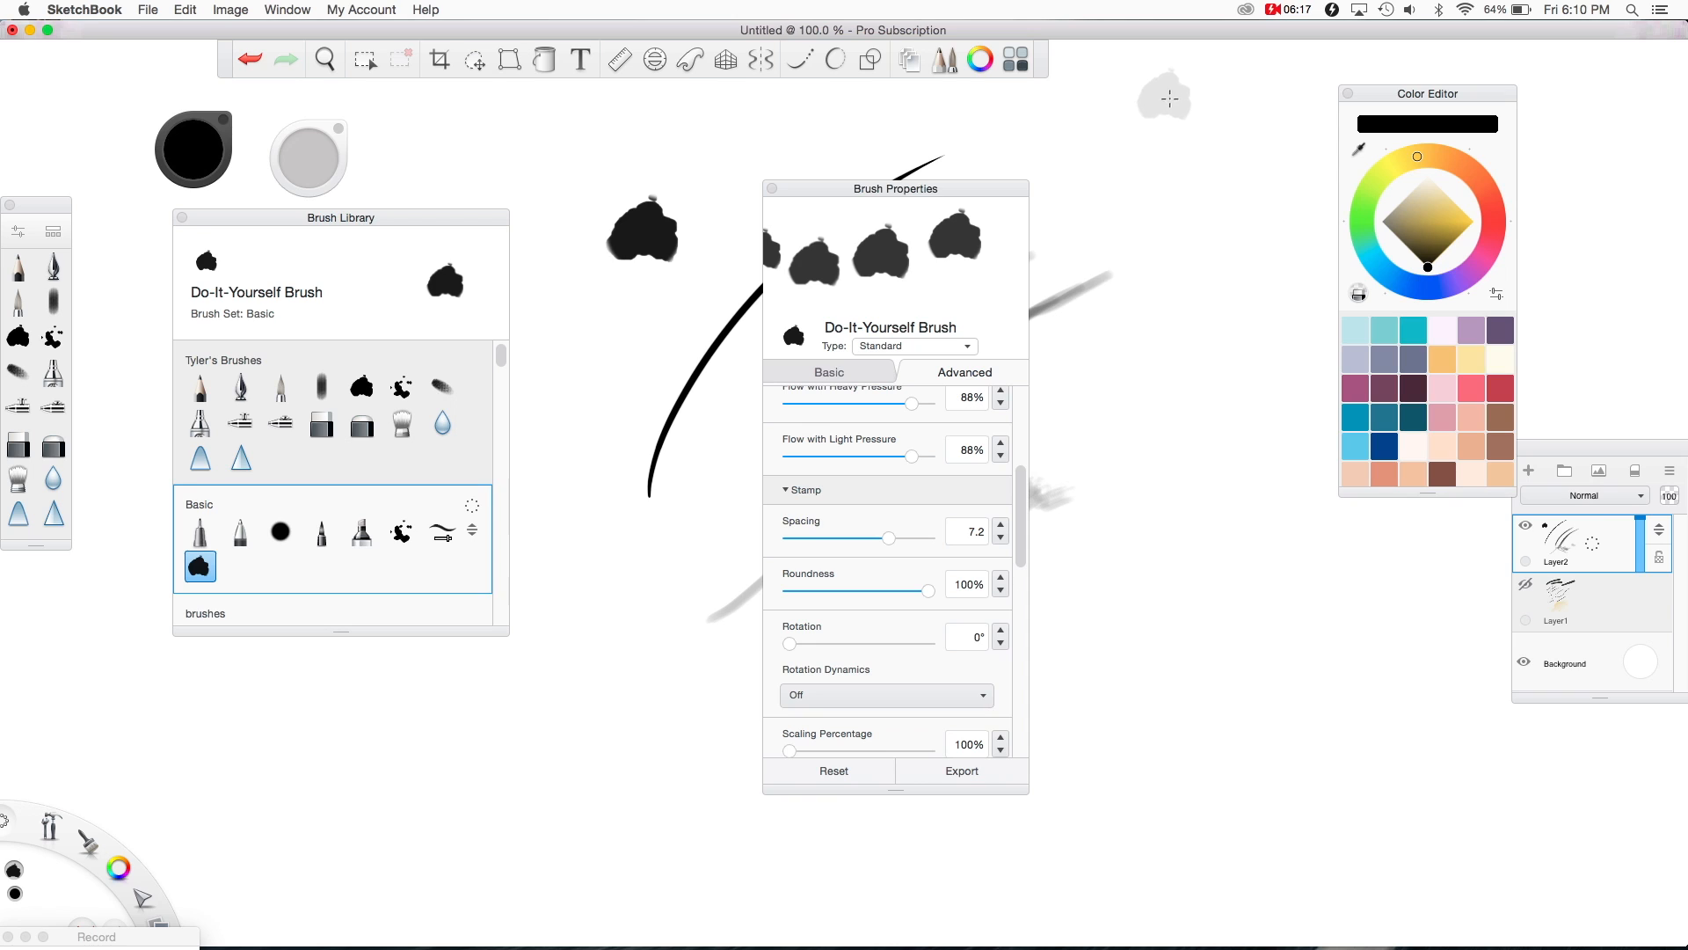
pyautogui.moveTo(1178, 155)
pyautogui.mouseDown()
pyautogui.moveTo(1193, 319)
pyautogui.moveTo(1145, 510)
pyautogui.moveTo(1172, 608)
pyautogui.moveTo(1254, 684)
pyautogui.moveTo(1203, 808)
pyautogui.mouseUp()
pyautogui.moveTo(889, 538); pyautogui.dragTo(820, 538)
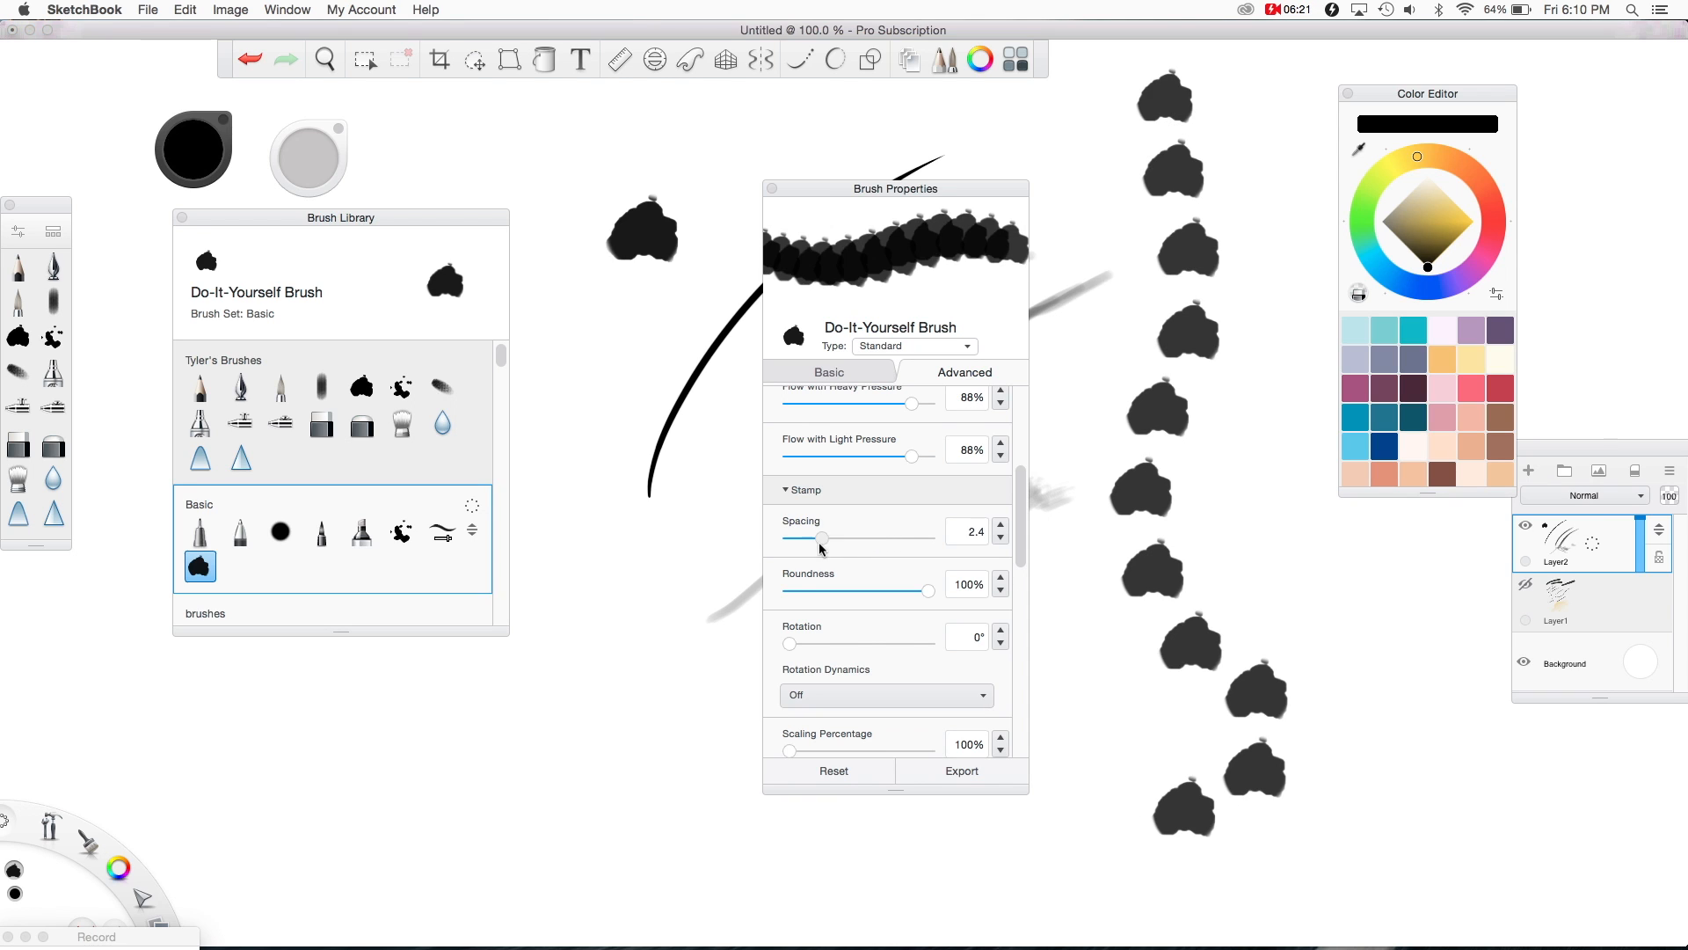
pyautogui.moveTo(1258, 84)
pyautogui.mouseDown()
pyautogui.moveTo(1251, 421)
pyautogui.moveTo(1325, 626)
pyautogui.moveTo(1363, 791)
pyautogui.mouseUp()
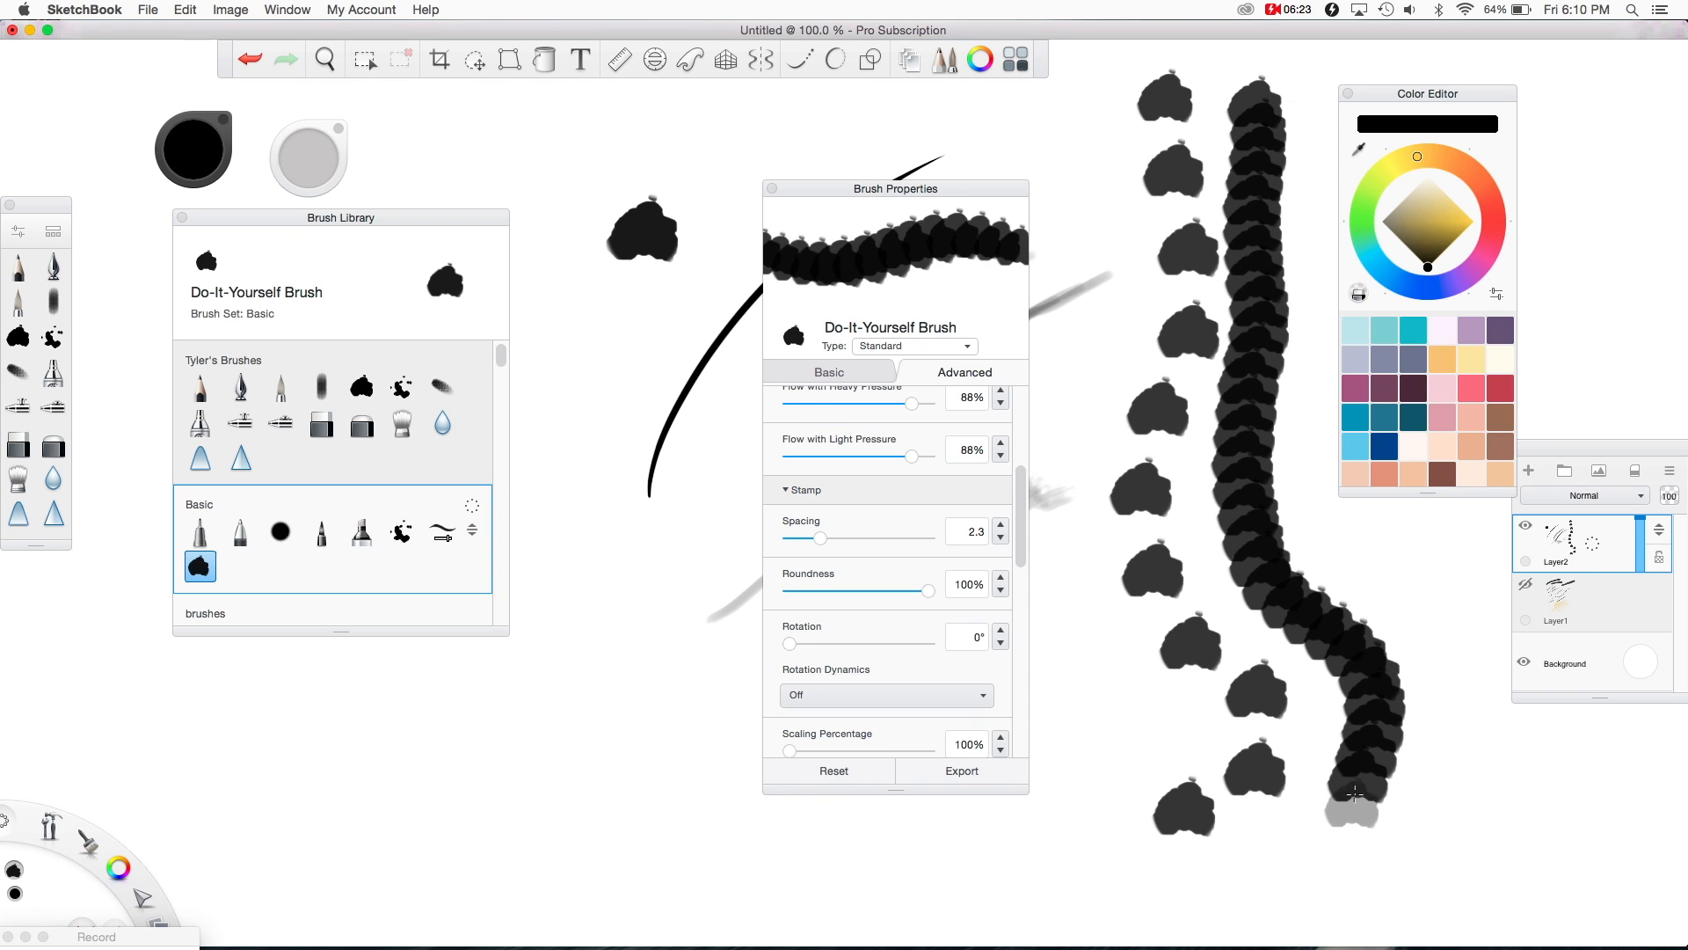
pyautogui.moveTo(820, 538); pyautogui.dragTo(932, 539)
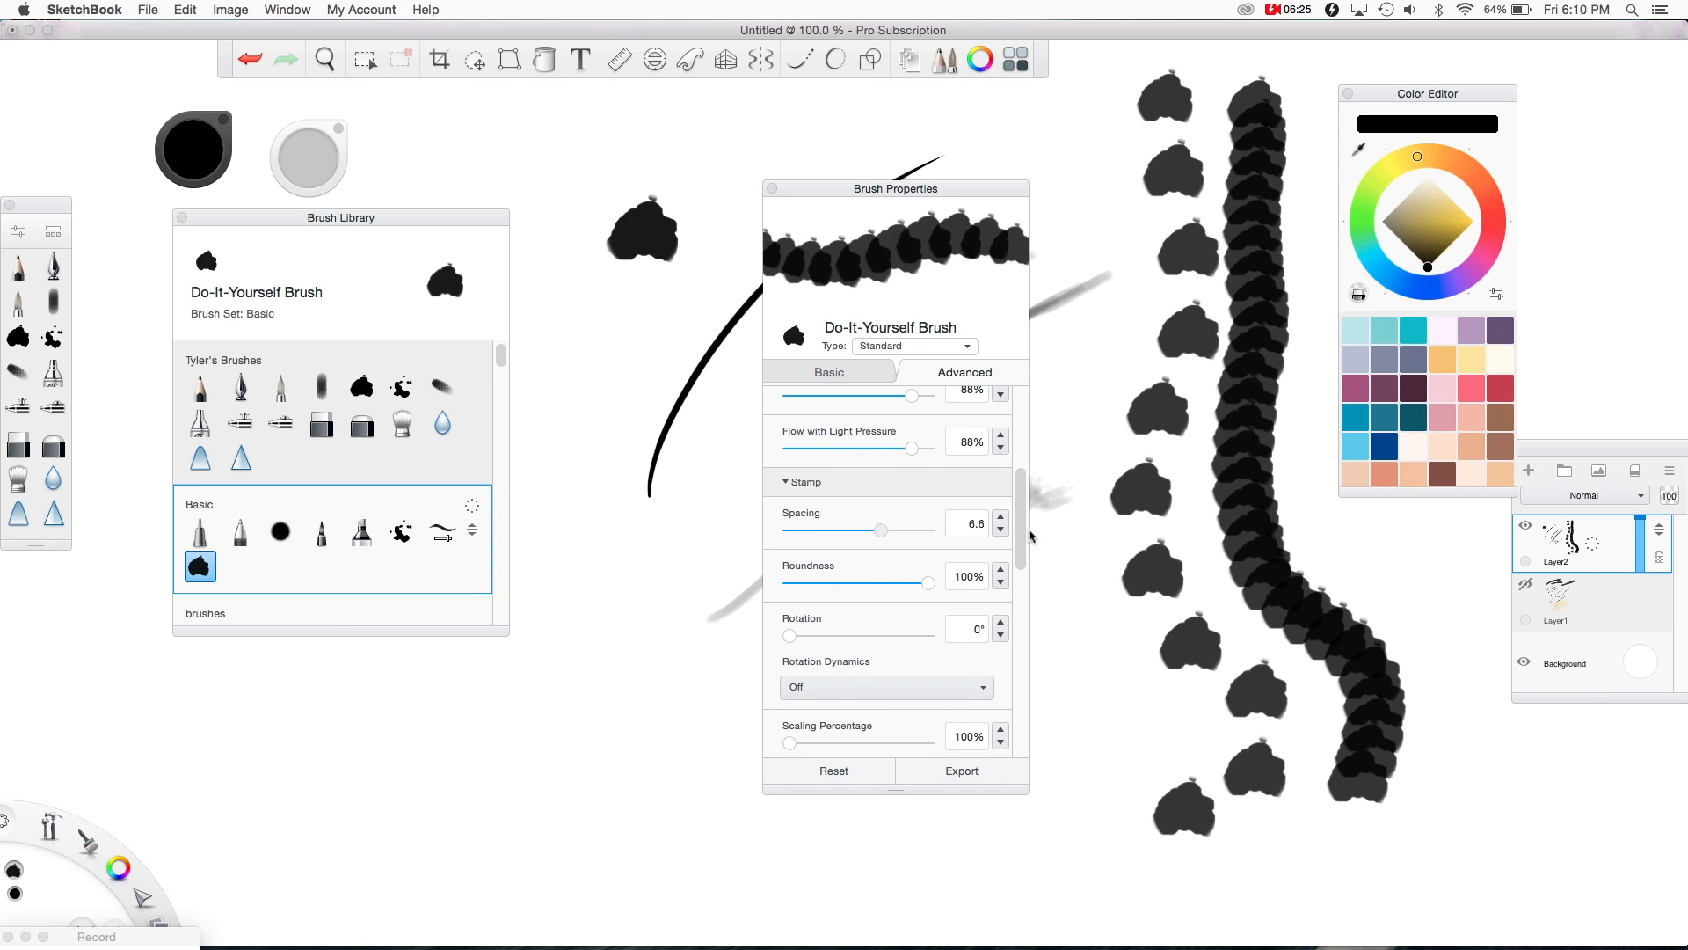
pyautogui.moveTo(1066, 88)
pyautogui.mouseDown()
pyautogui.moveTo(1094, 321)
pyautogui.moveTo(1079, 427)
pyautogui.moveTo(1091, 774)
pyautogui.mouseUp()
# Step: Set the stamp spacing to 0.7 and the light-pressure values to 23% flow, 44% opacity and size 5.9
pyautogui.scroll(-1, 905, 563)
pyautogui.moveTo(928, 525); pyautogui.dragTo(846, 526)
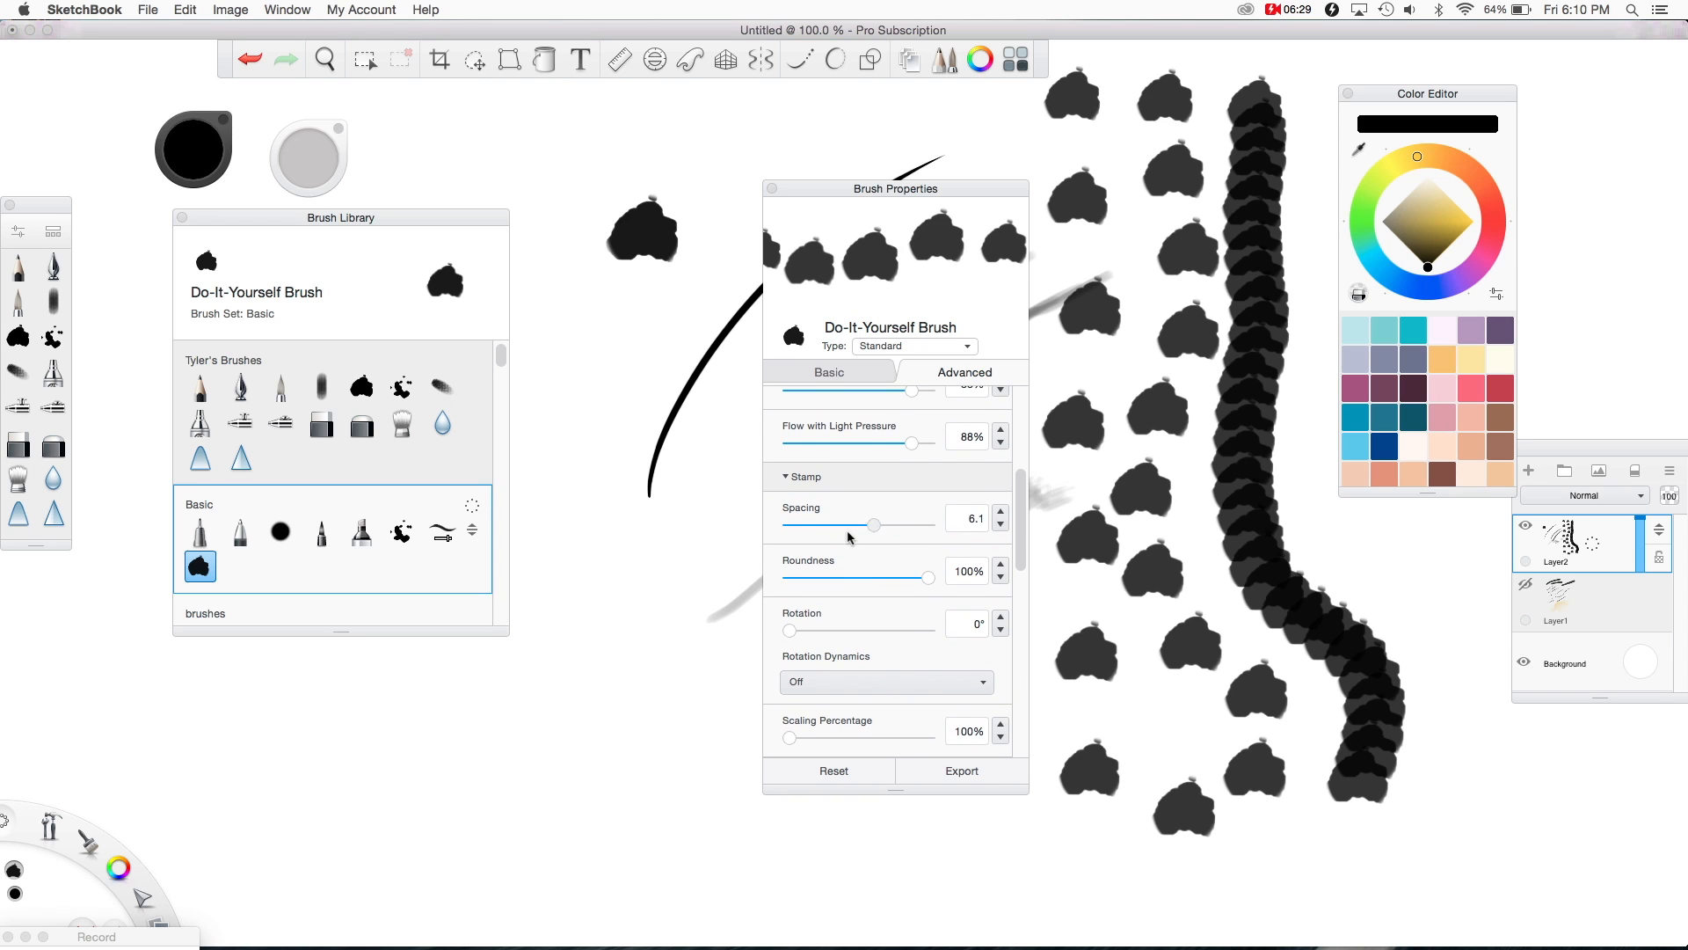
pyautogui.scroll(4, 967, 545)
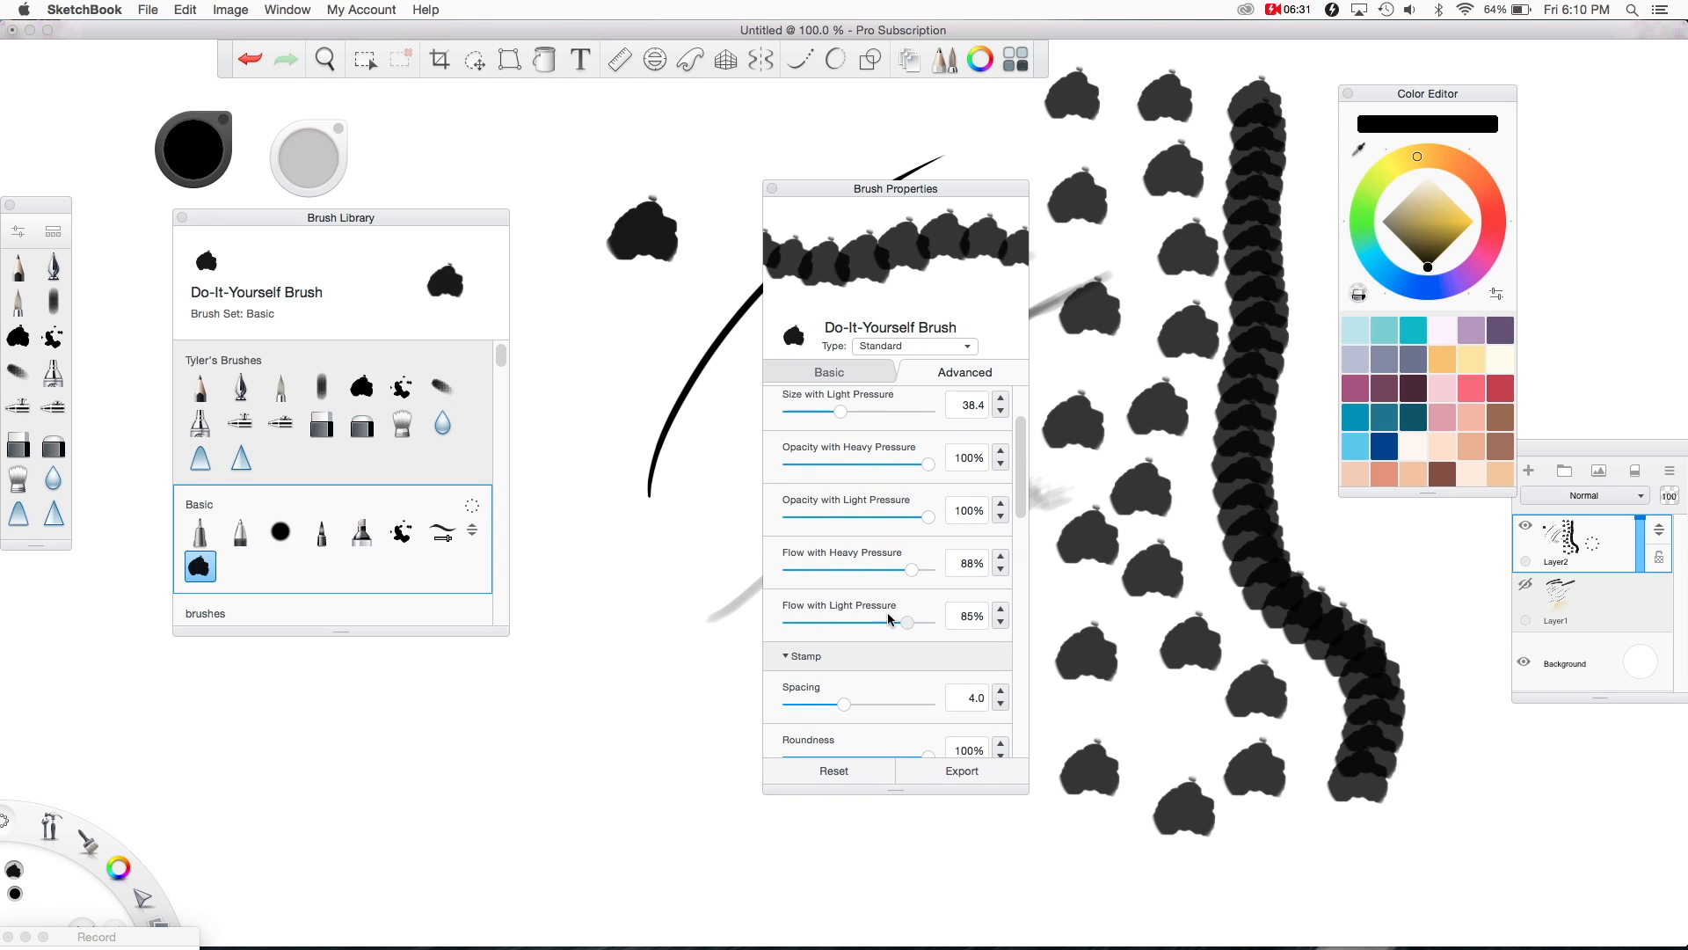
pyautogui.moveTo(890, 619); pyautogui.dragTo(829, 620)
pyautogui.moveTo(843, 704); pyautogui.dragTo(798, 705)
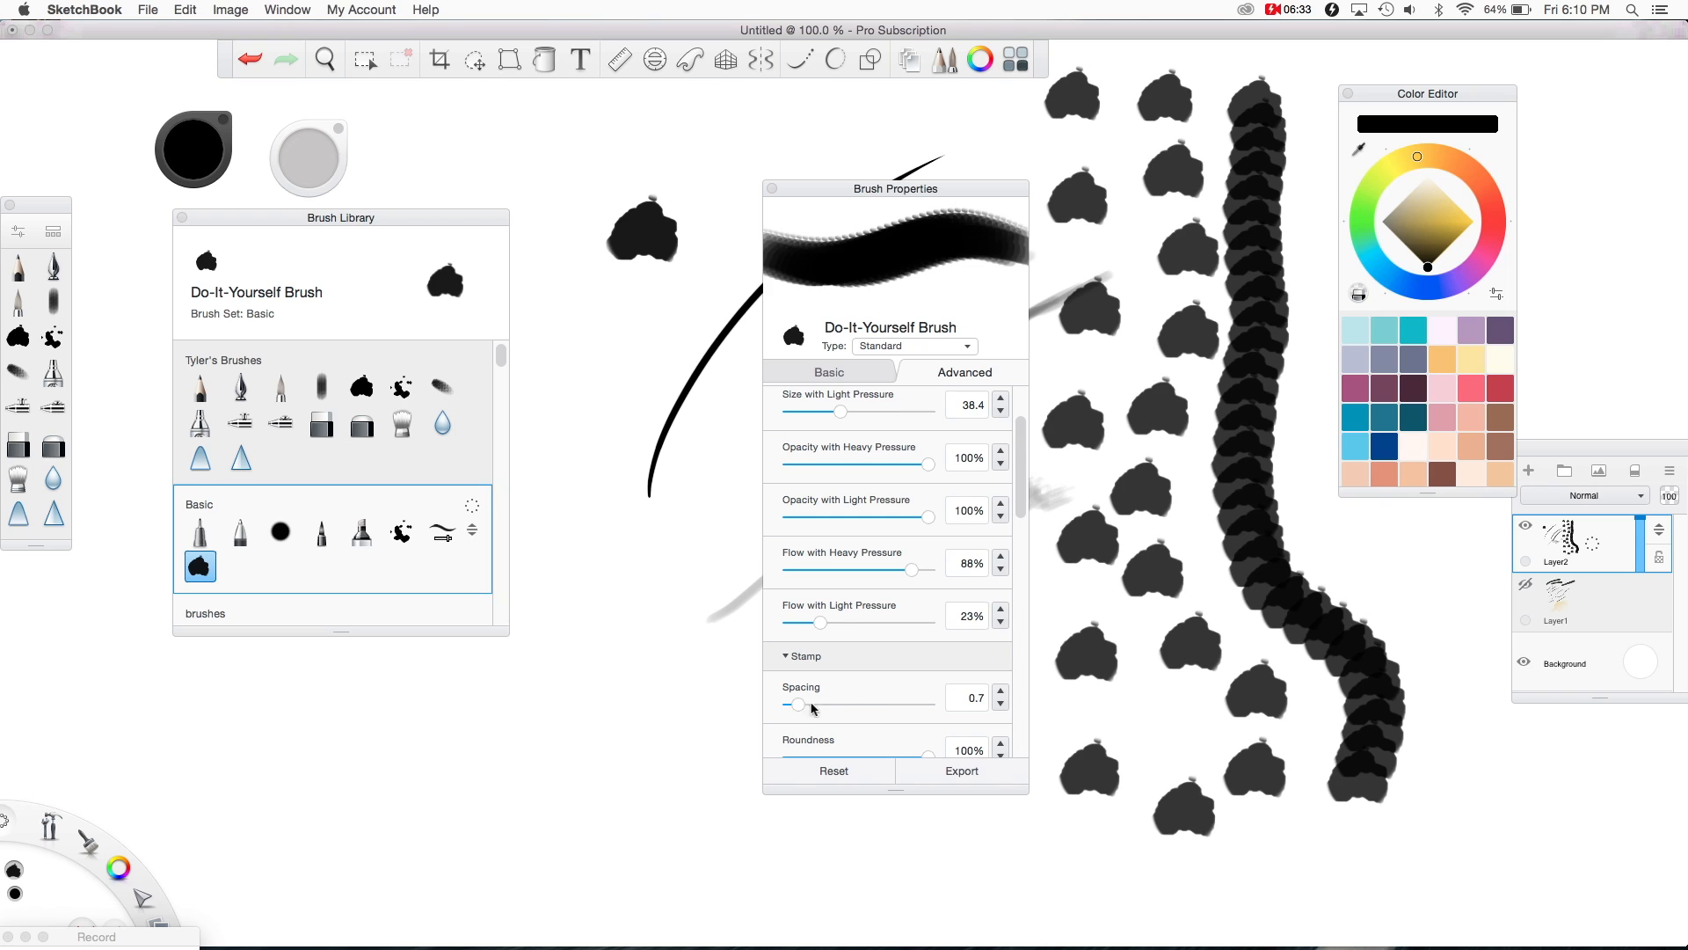
pyautogui.moveTo(928, 517); pyautogui.dragTo(850, 517)
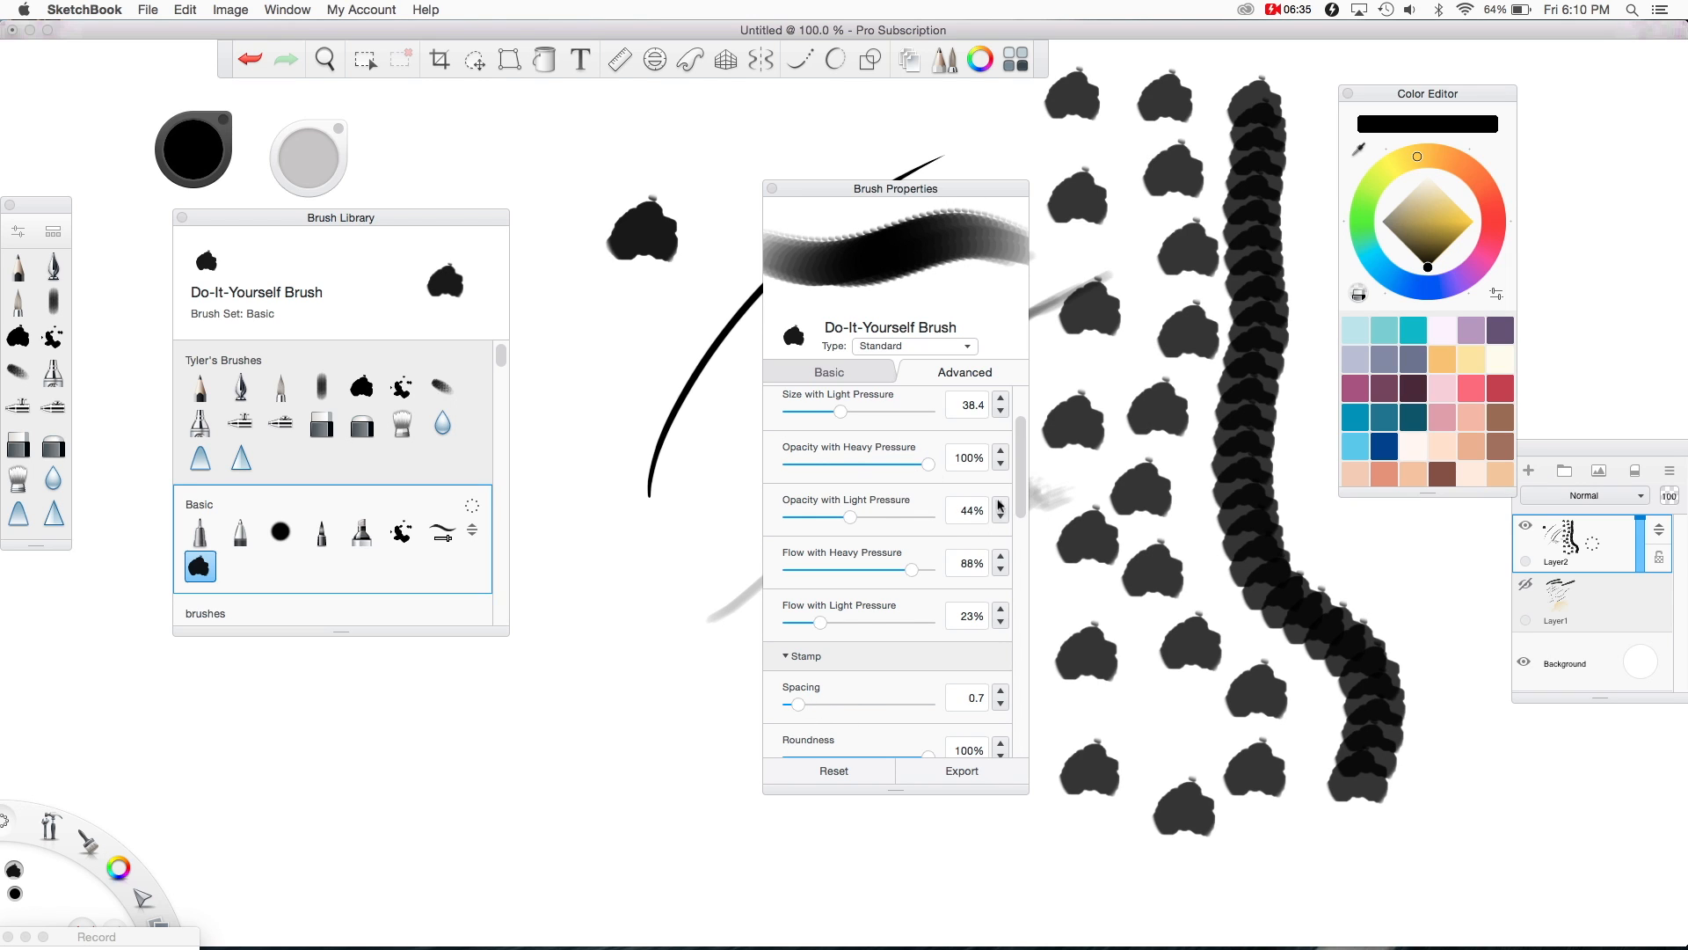
pyautogui.scroll(3, 1003, 501)
pyautogui.moveTo(835, 505); pyautogui.dragTo(798, 501)
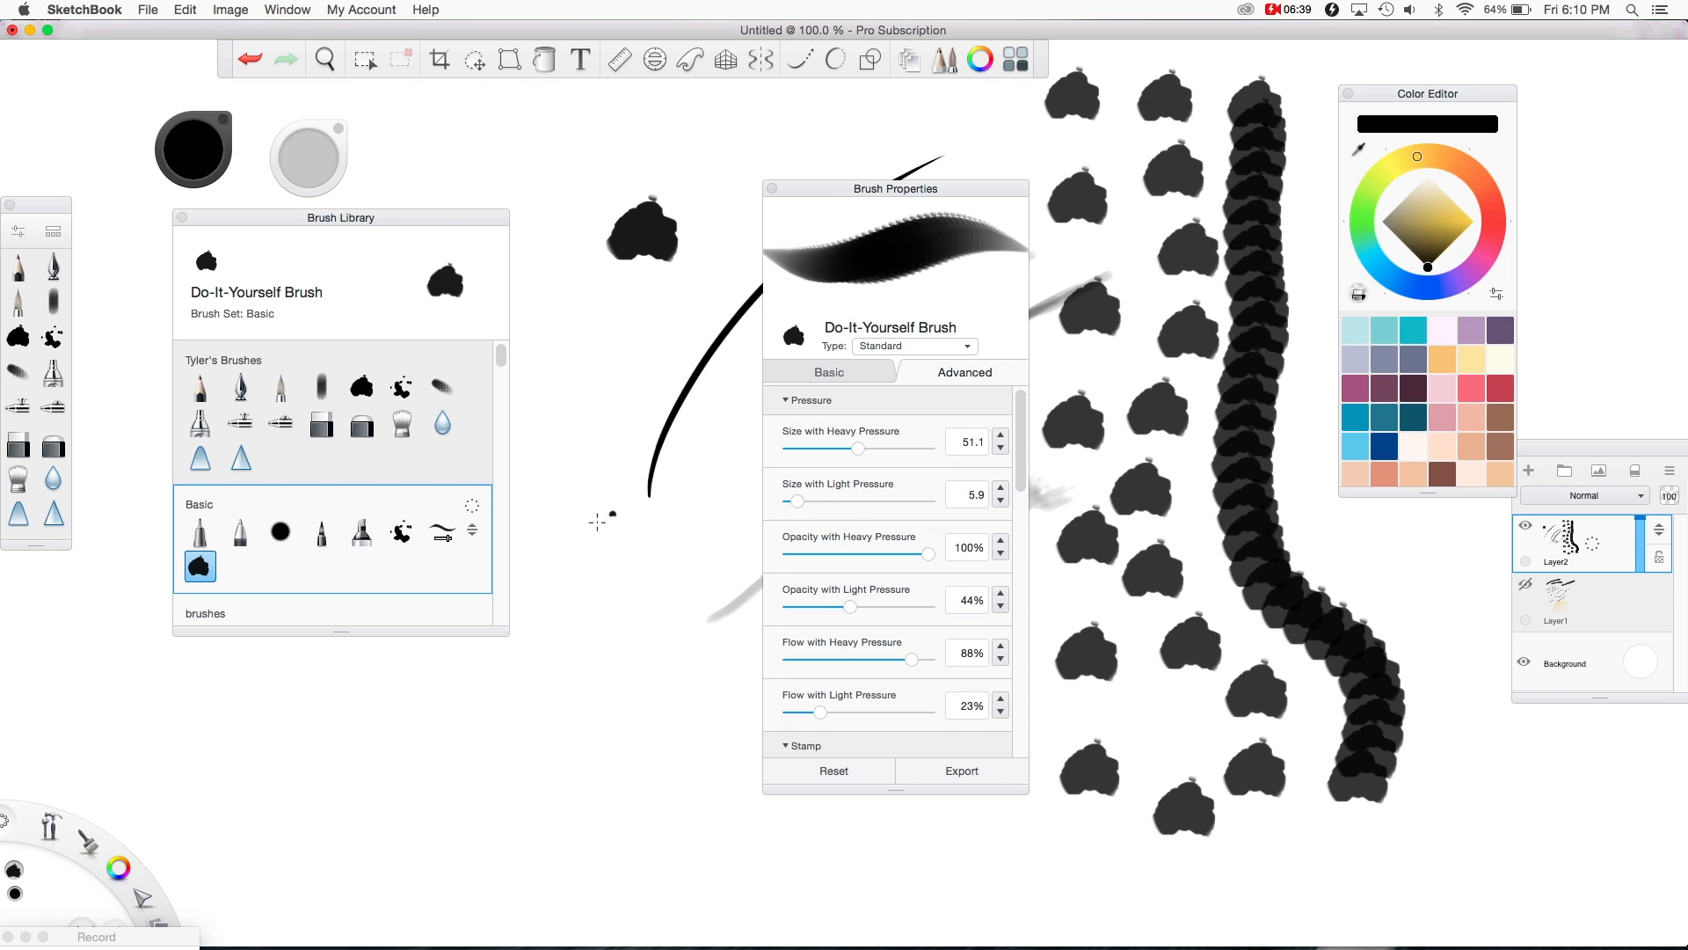
# Step: Paint several curved, tapering test strokes below the inked curve with varying pressure, overlapping some of them
pyautogui.moveTo(595, 546)
pyautogui.mouseDown()
pyautogui.moveTo(581, 588)
pyautogui.moveTo(631, 670)
pyautogui.moveTo(573, 801)
pyautogui.mouseUp()
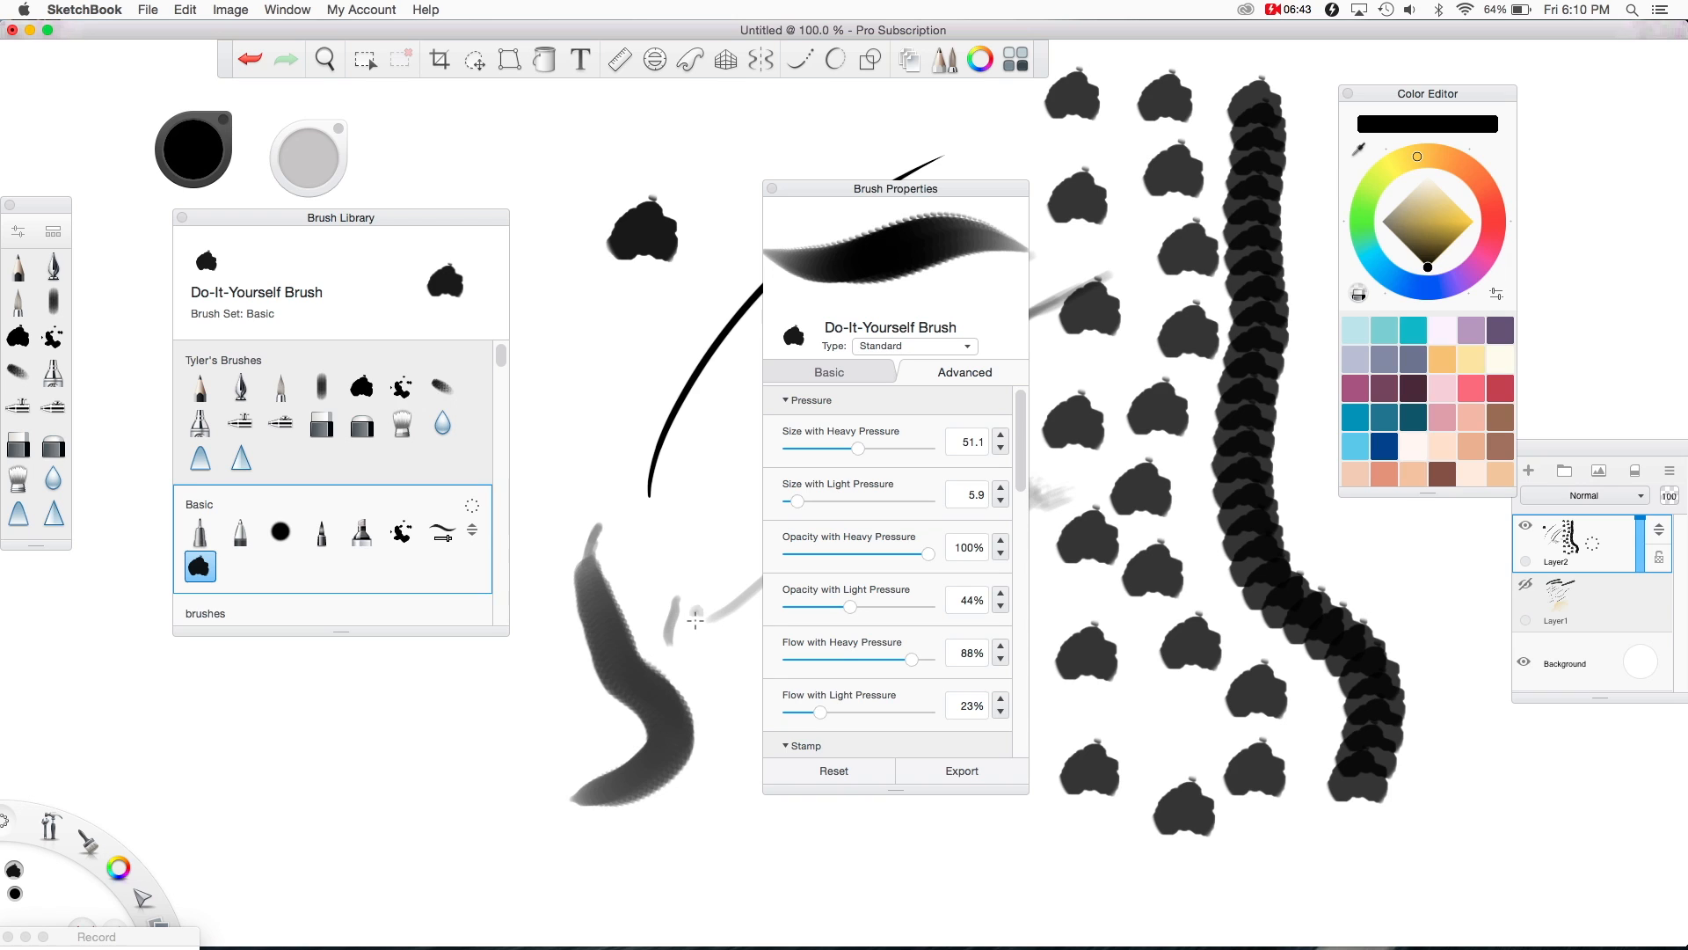
pyautogui.moveTo(697, 613); pyautogui.dragTo(692, 739)
pyautogui.moveTo(545, 659); pyautogui.dragTo(407, 842)
pyautogui.moveTo(372, 770); pyautogui.dragTo(567, 488)
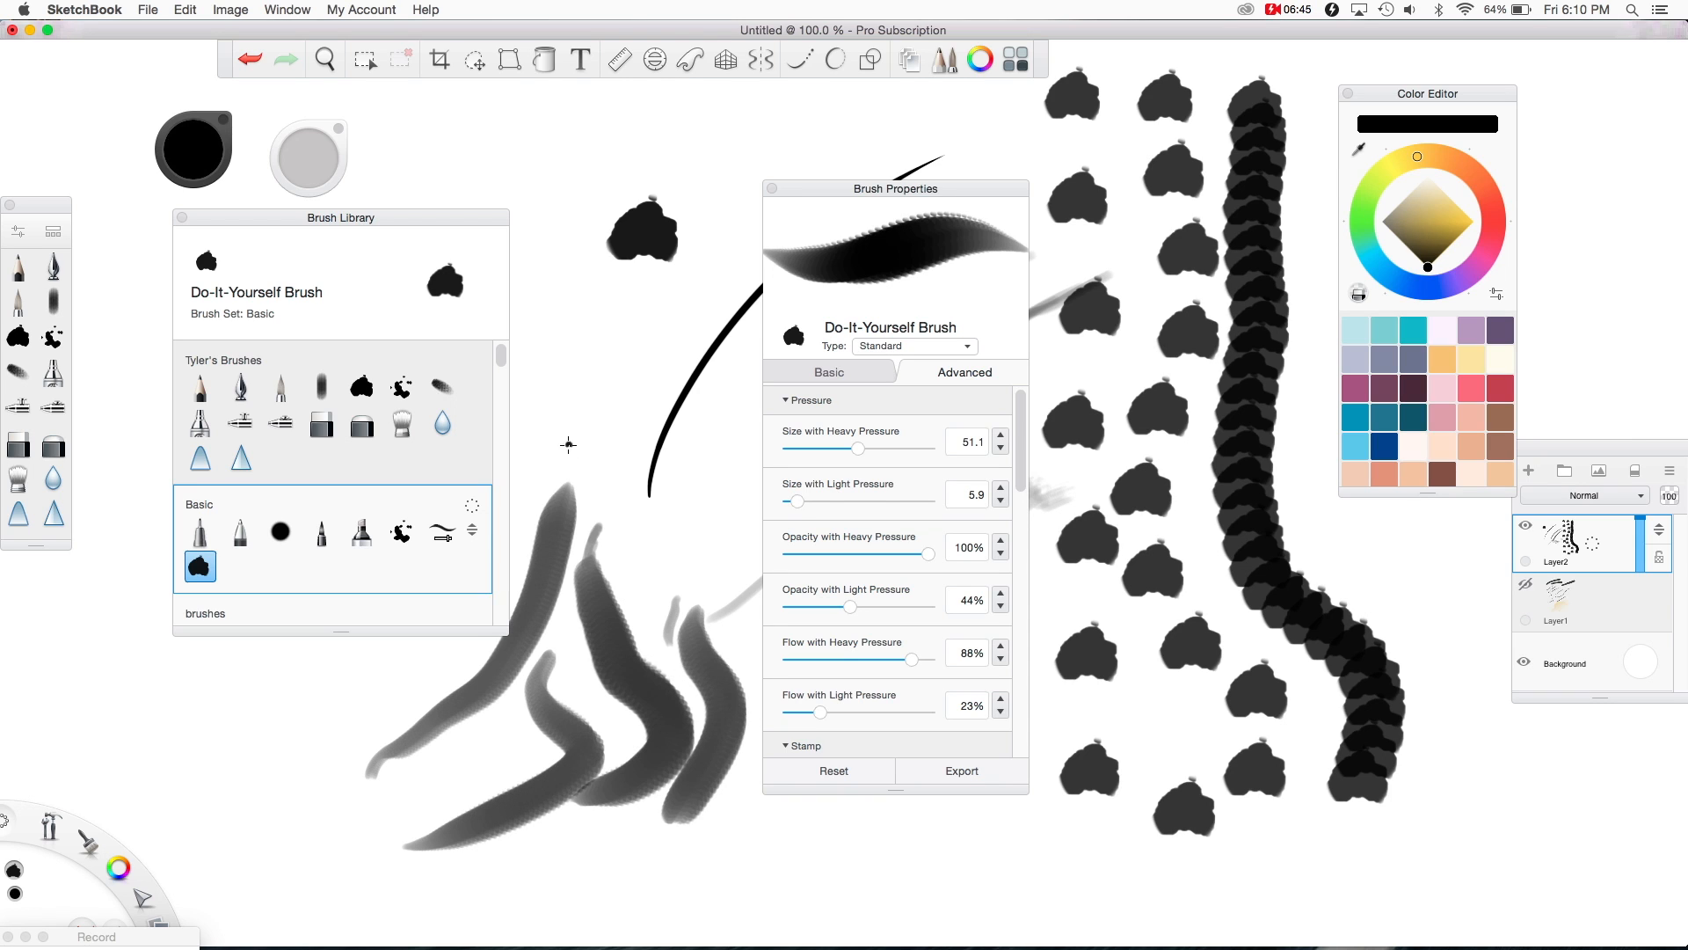
pyautogui.moveTo(638, 583)
pyautogui.mouseDown()
pyautogui.moveTo(682, 714)
pyautogui.moveTo(646, 764)
pyautogui.mouseUp()
pyautogui.moveTo(620, 664)
pyautogui.mouseDown()
pyautogui.moveTo(668, 656)
pyautogui.moveTo(678, 768)
pyautogui.moveTo(718, 809)
pyautogui.mouseUp()
# Step: Set the brush's randomness to 12.2 for size, 11.0 for flow and 9.1 for opacity
pyautogui.moveTo(1020, 469)
pyautogui.mouseDown()
pyautogui.moveTo(1023, 615)
pyautogui.moveTo(1020, 448)
pyautogui.moveTo(1020, 713)
pyautogui.mouseUp()
pyautogui.click(760, 525)
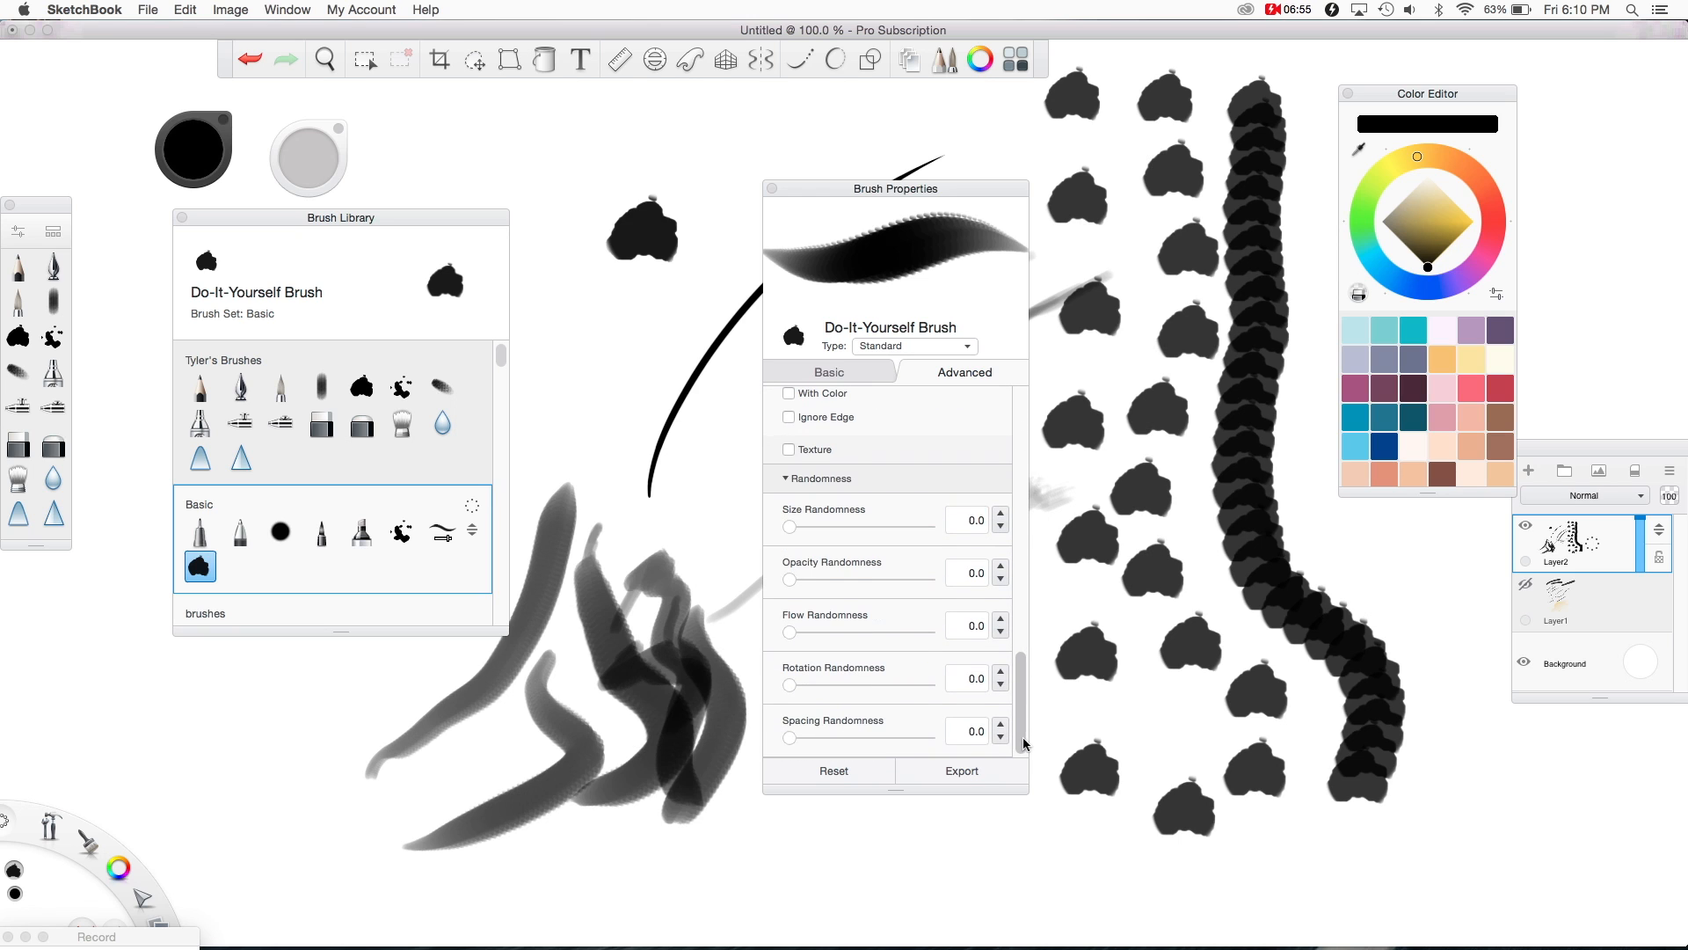
pyautogui.moveTo(800, 531); pyautogui.dragTo(873, 527)
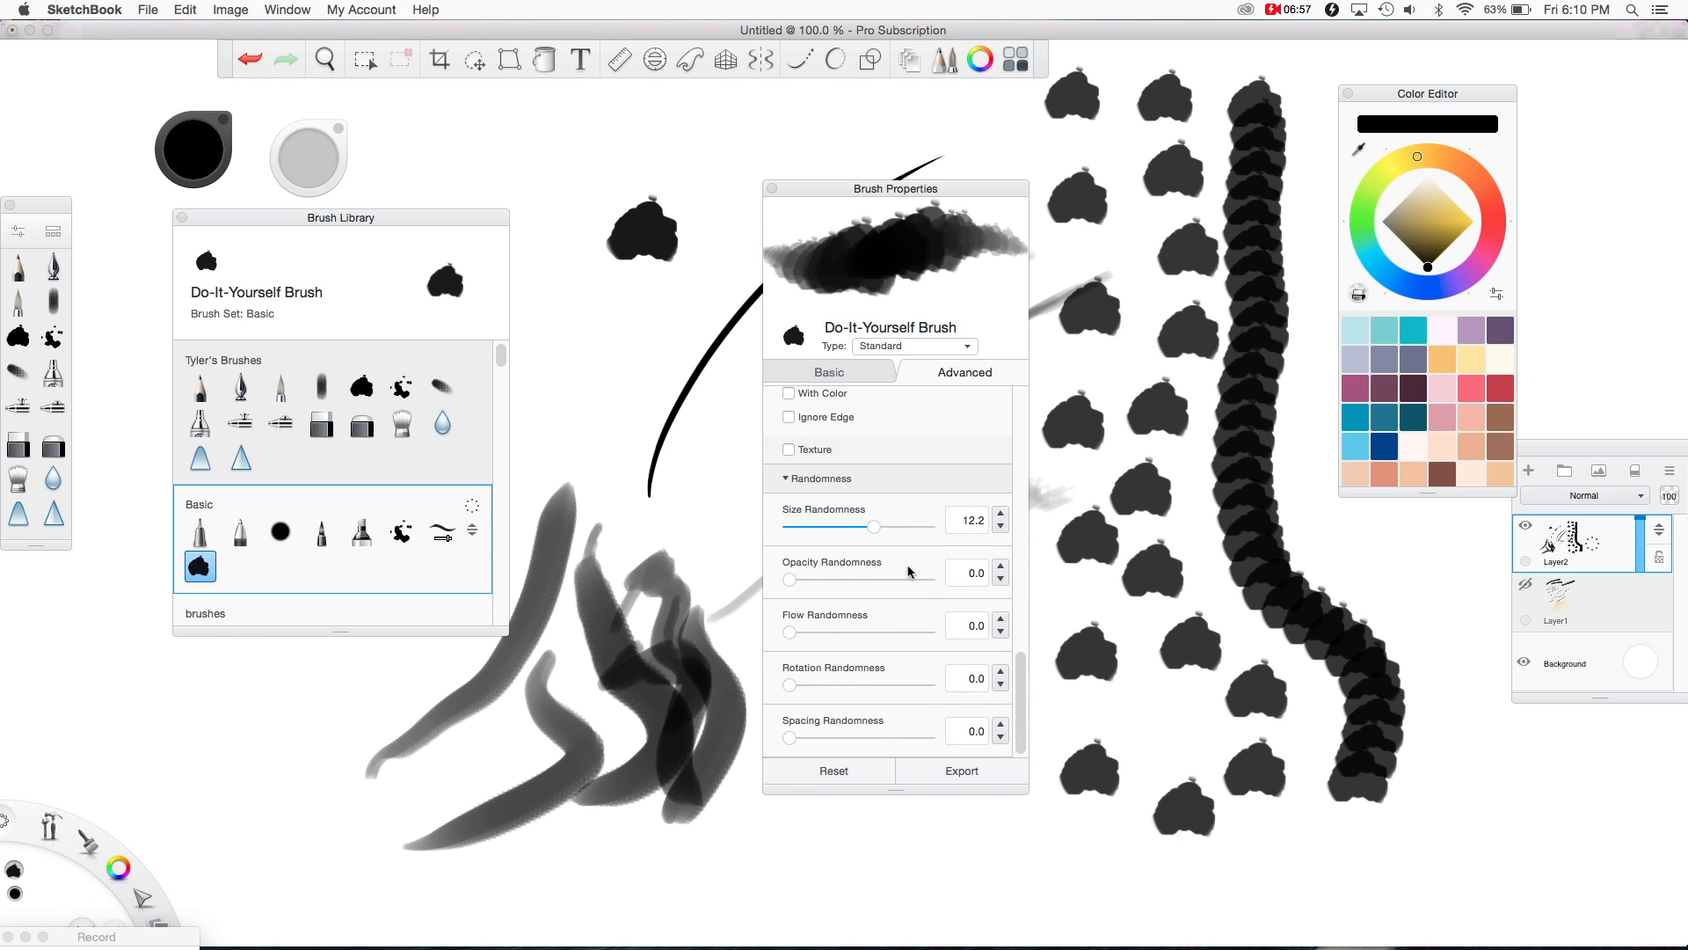
pyautogui.moveTo(792, 632); pyautogui.dragTo(867, 633)
pyautogui.moveTo(790, 580); pyautogui.dragTo(853, 579)
# Step: Paint several overlapping irregular strokes around the single blot and the inked curve with the randomised brush
pyautogui.moveTo(566, 183)
pyautogui.mouseDown()
pyautogui.moveTo(591, 343)
pyautogui.moveTo(567, 413)
pyautogui.moveTo(728, 251)
pyautogui.moveTo(664, 454)
pyautogui.moveTo(565, 533)
pyautogui.mouseUp()
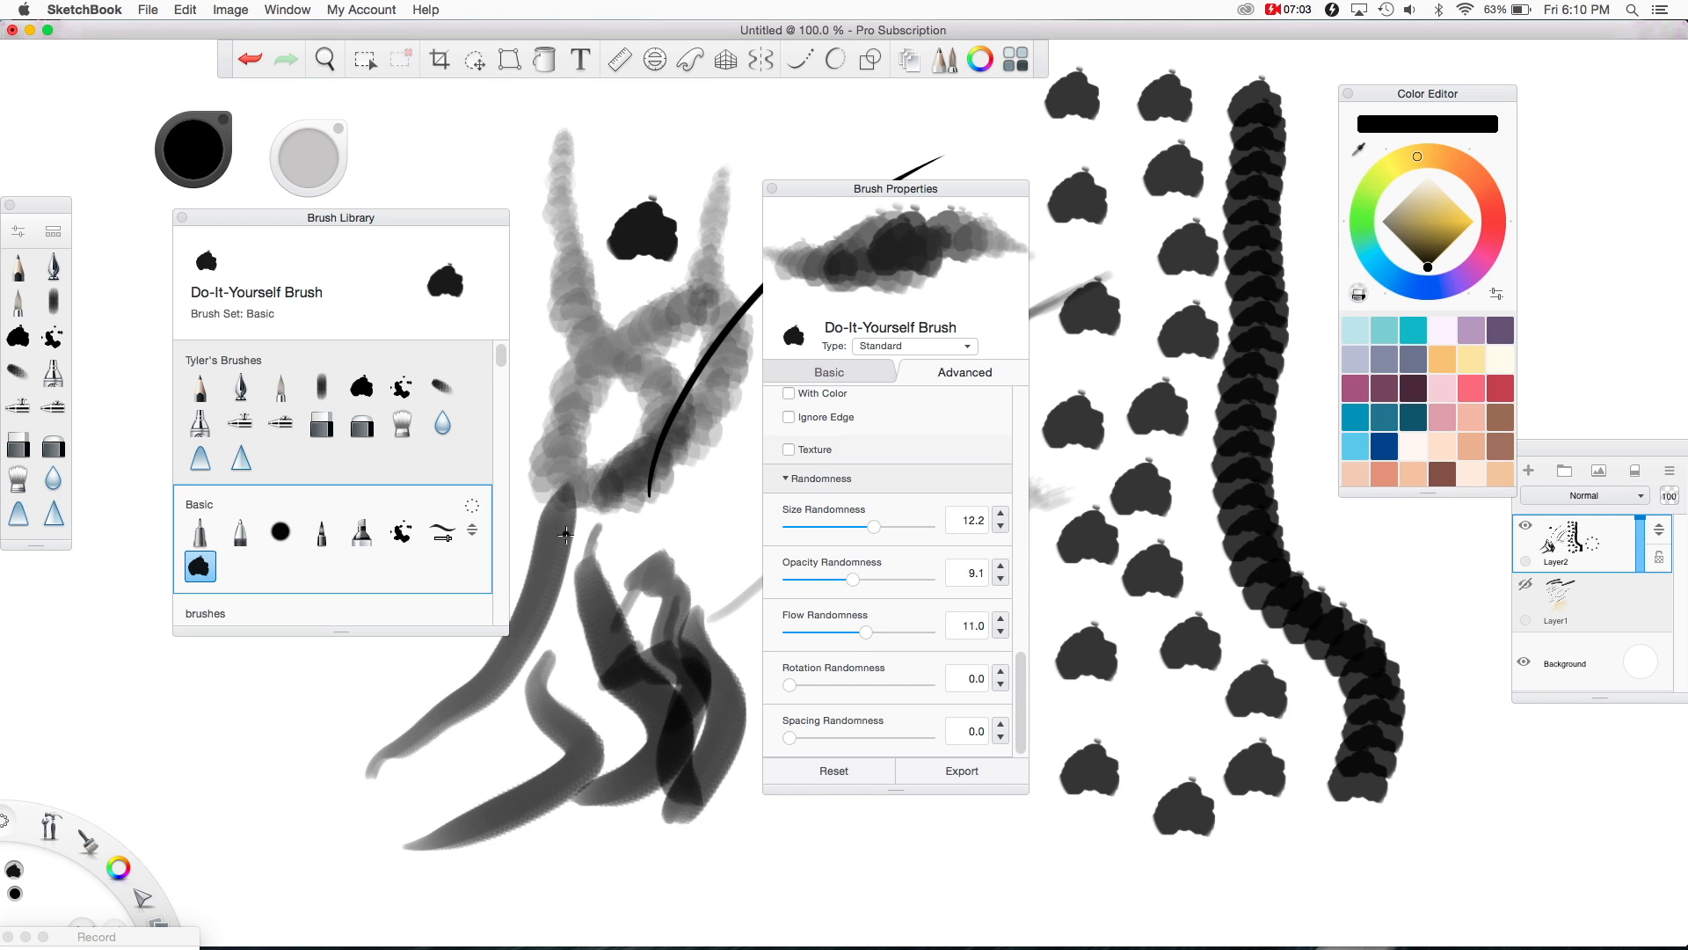
pyautogui.moveTo(582, 150); pyautogui.dragTo(528, 400)
pyautogui.moveTo(577, 327)
pyautogui.mouseDown()
pyautogui.moveTo(592, 214)
pyautogui.moveTo(644, 103)
pyautogui.moveTo(712, 178)
pyautogui.moveTo(716, 79)
pyautogui.moveTo(707, 163)
pyautogui.moveTo(741, 162)
pyautogui.moveTo(763, 100)
pyautogui.mouseUp()
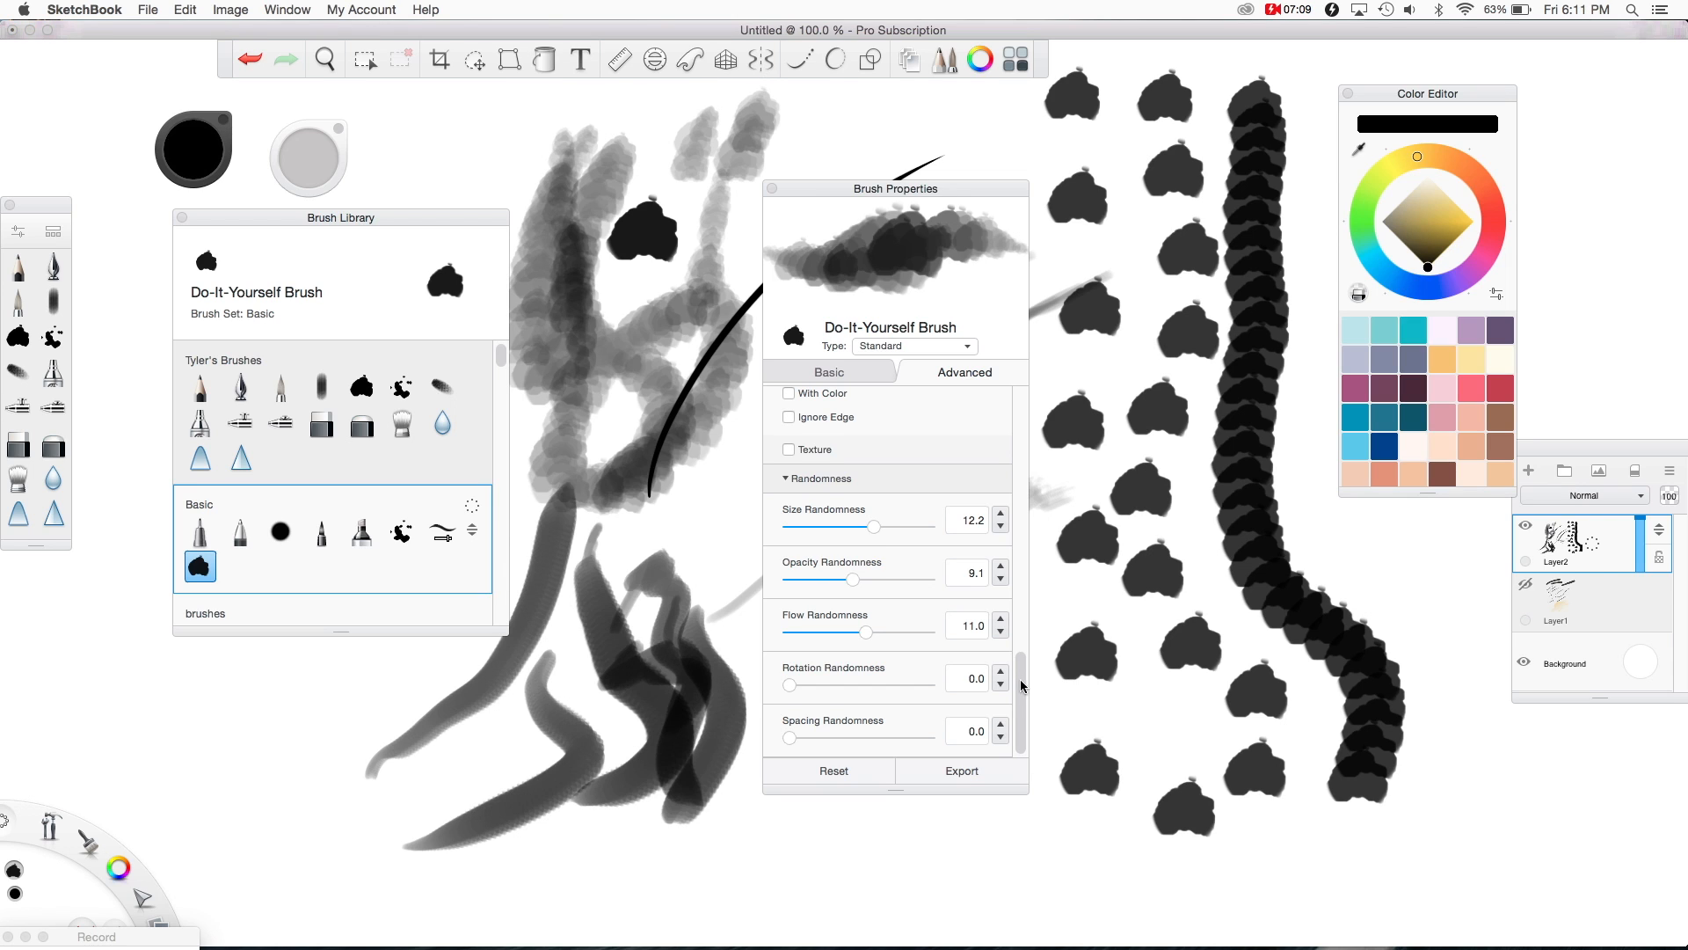
# Step: Bring the flow, opacity and size randomness back down for a smooth stroke and go back to the stamp settings
pyautogui.moveTo(862, 632); pyautogui.dragTo(789, 633)
pyautogui.moveTo(852, 579); pyautogui.dragTo(789, 579)
pyautogui.moveTo(873, 527); pyautogui.dragTo(814, 527)
pyautogui.scroll(5, 1006, 625)
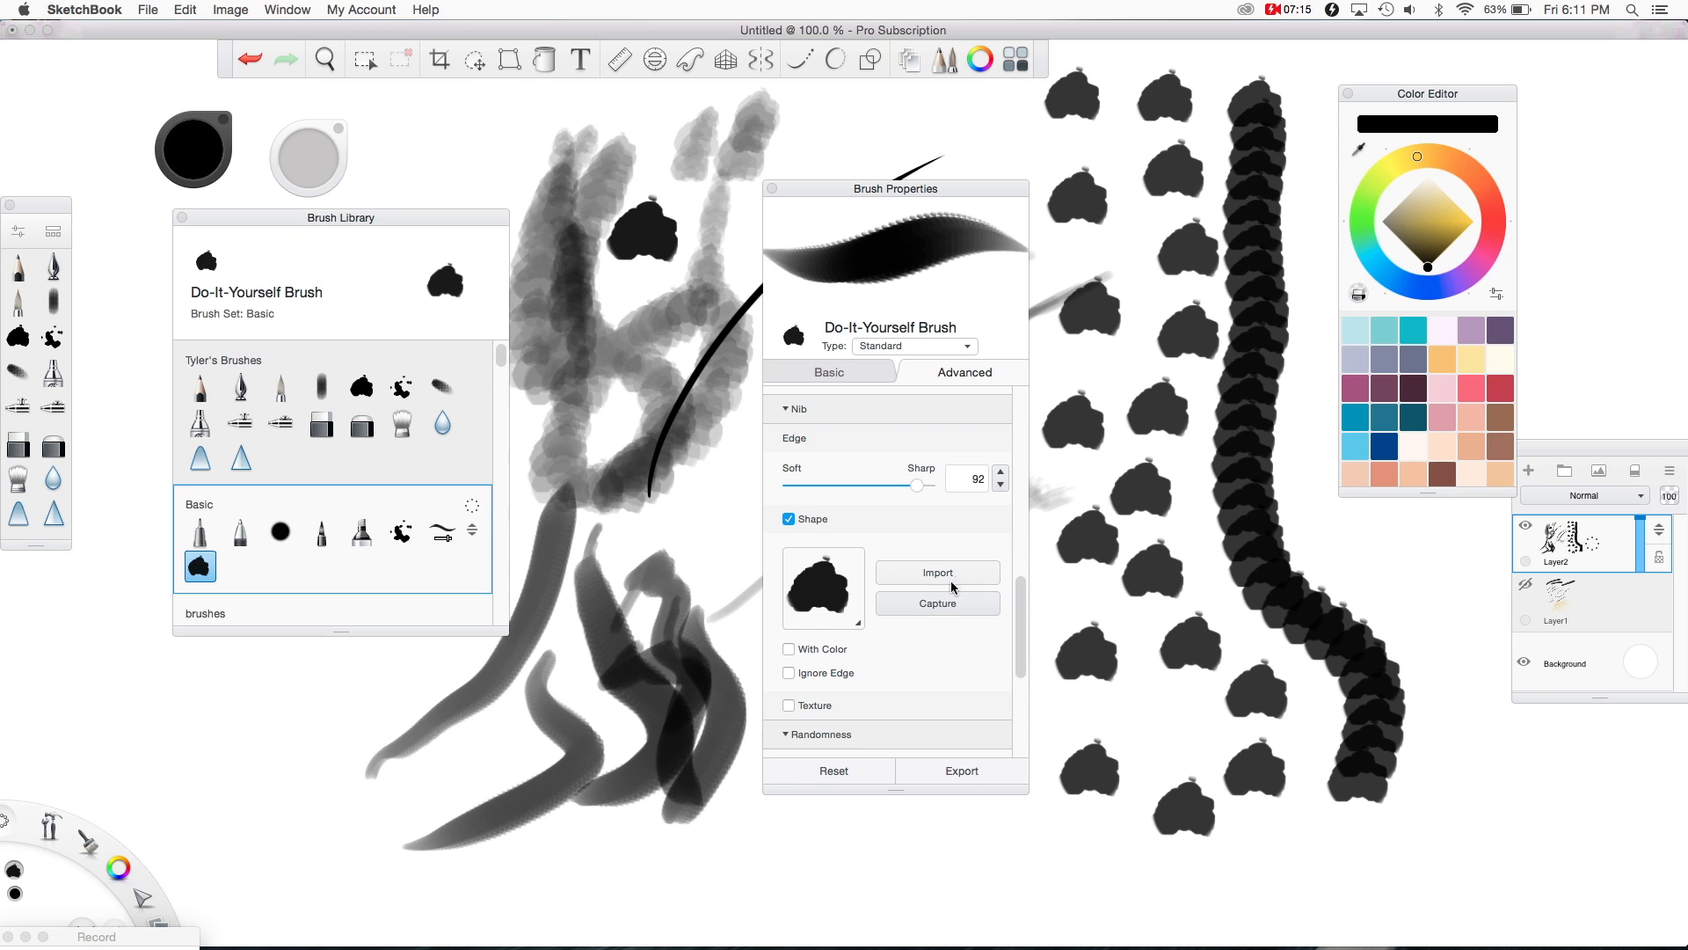
pyautogui.moveTo(1022, 582); pyautogui.dragTo(1022, 503)
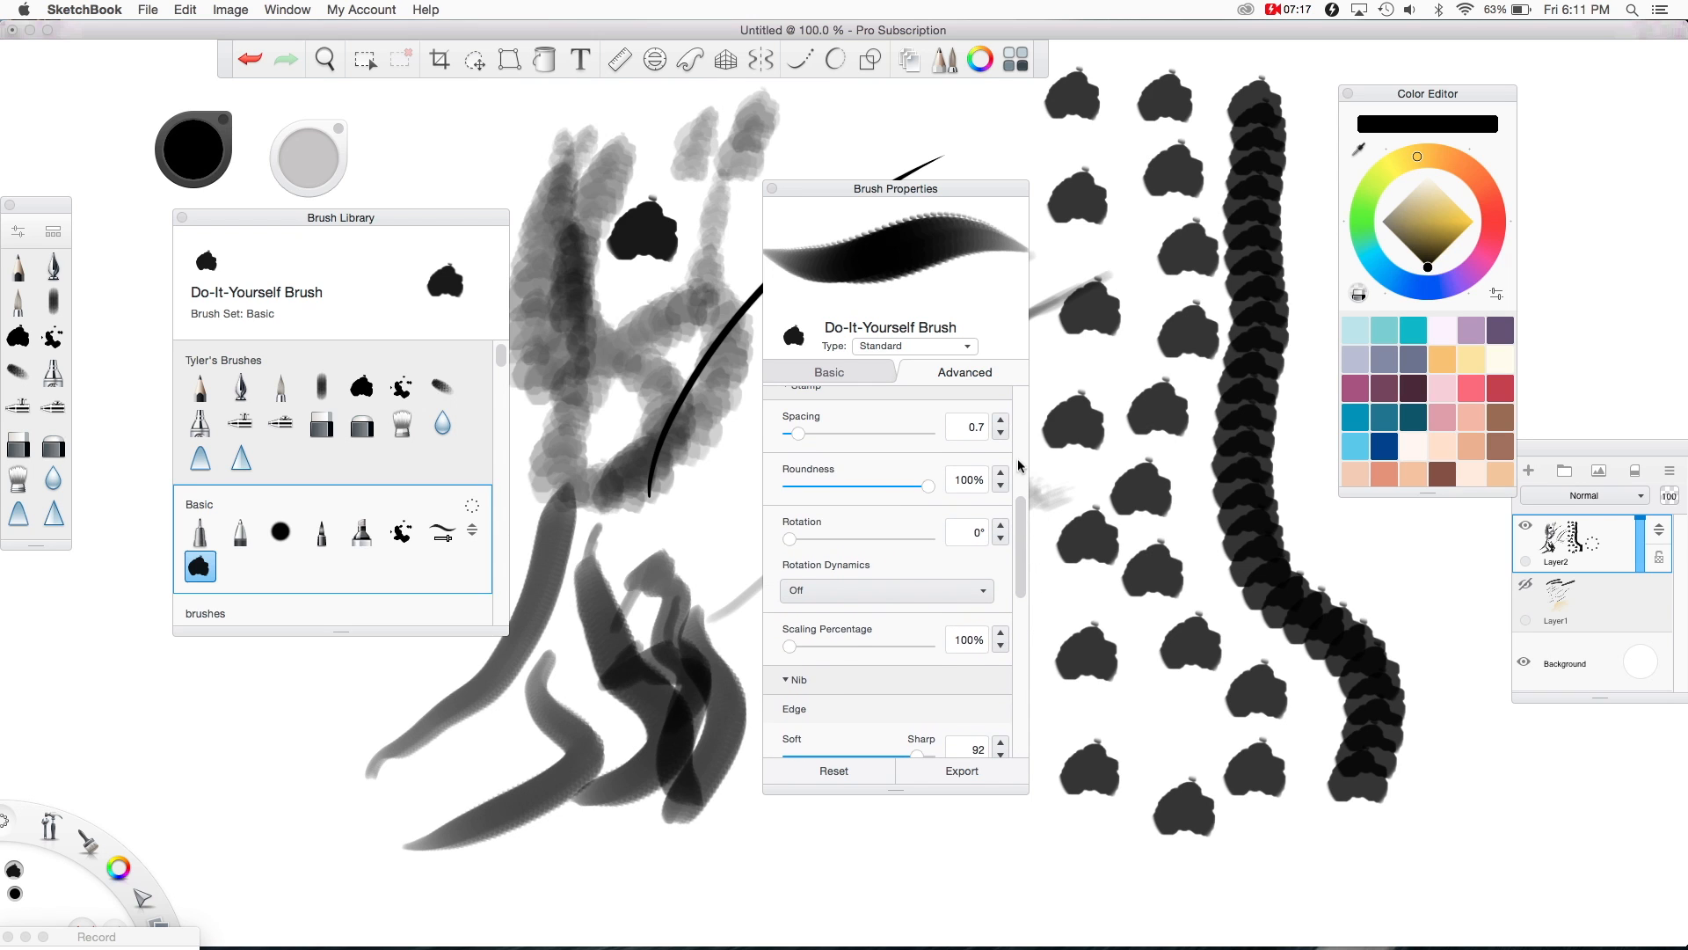
# Step: Paint a horizontal row of stars below the test strokes with the Shape set's star brush and look over its advanced properties
pyautogui.moveTo(494, 368); pyautogui.dragTo(501, 479)
pyautogui.click(201, 484)
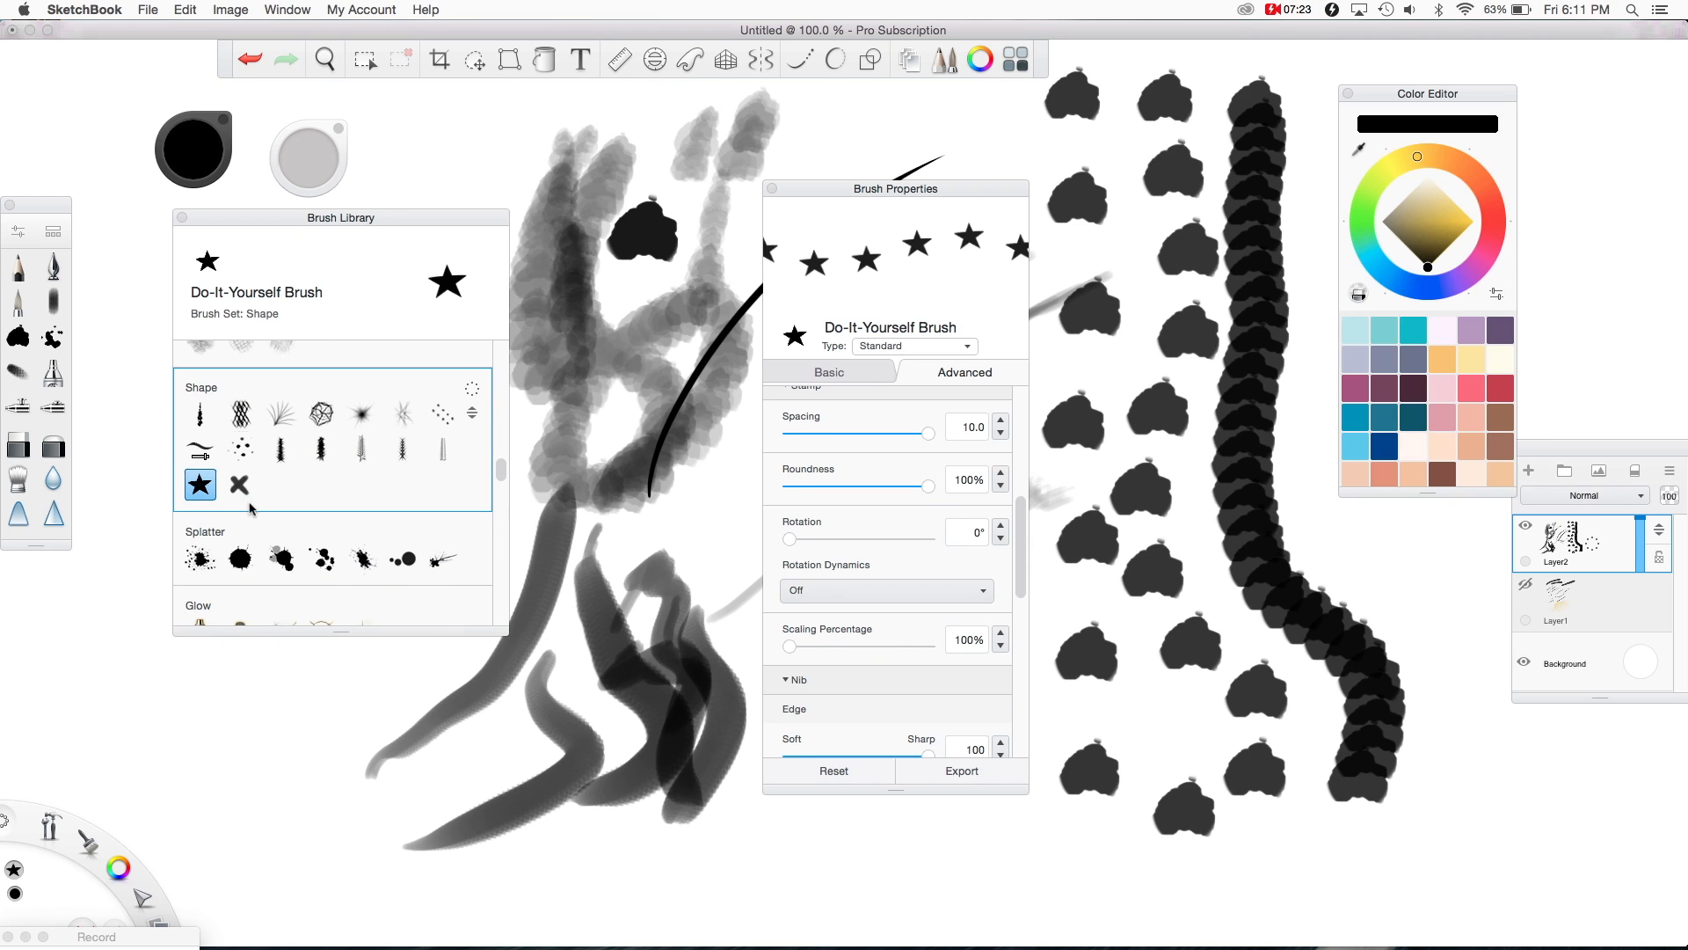
pyautogui.moveTo(695, 893)
pyautogui.mouseDown()
pyautogui.moveTo(962, 867)
pyautogui.moveTo(1217, 880)
pyautogui.mouseUp()
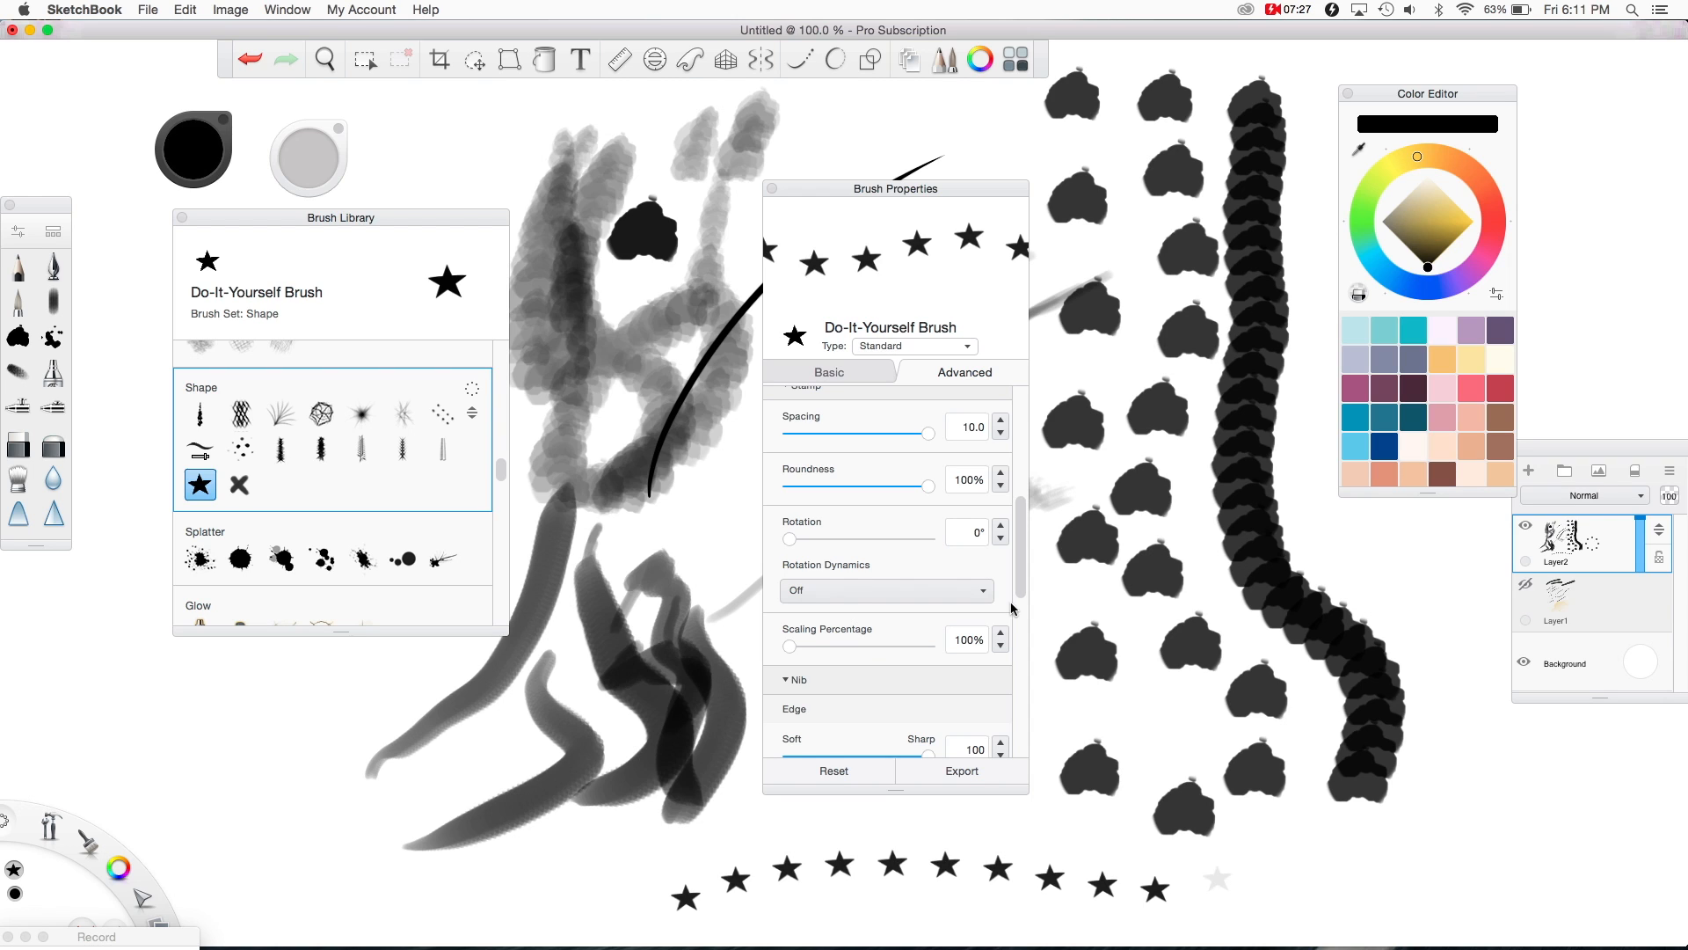
pyautogui.scroll(-5, 963, 657)
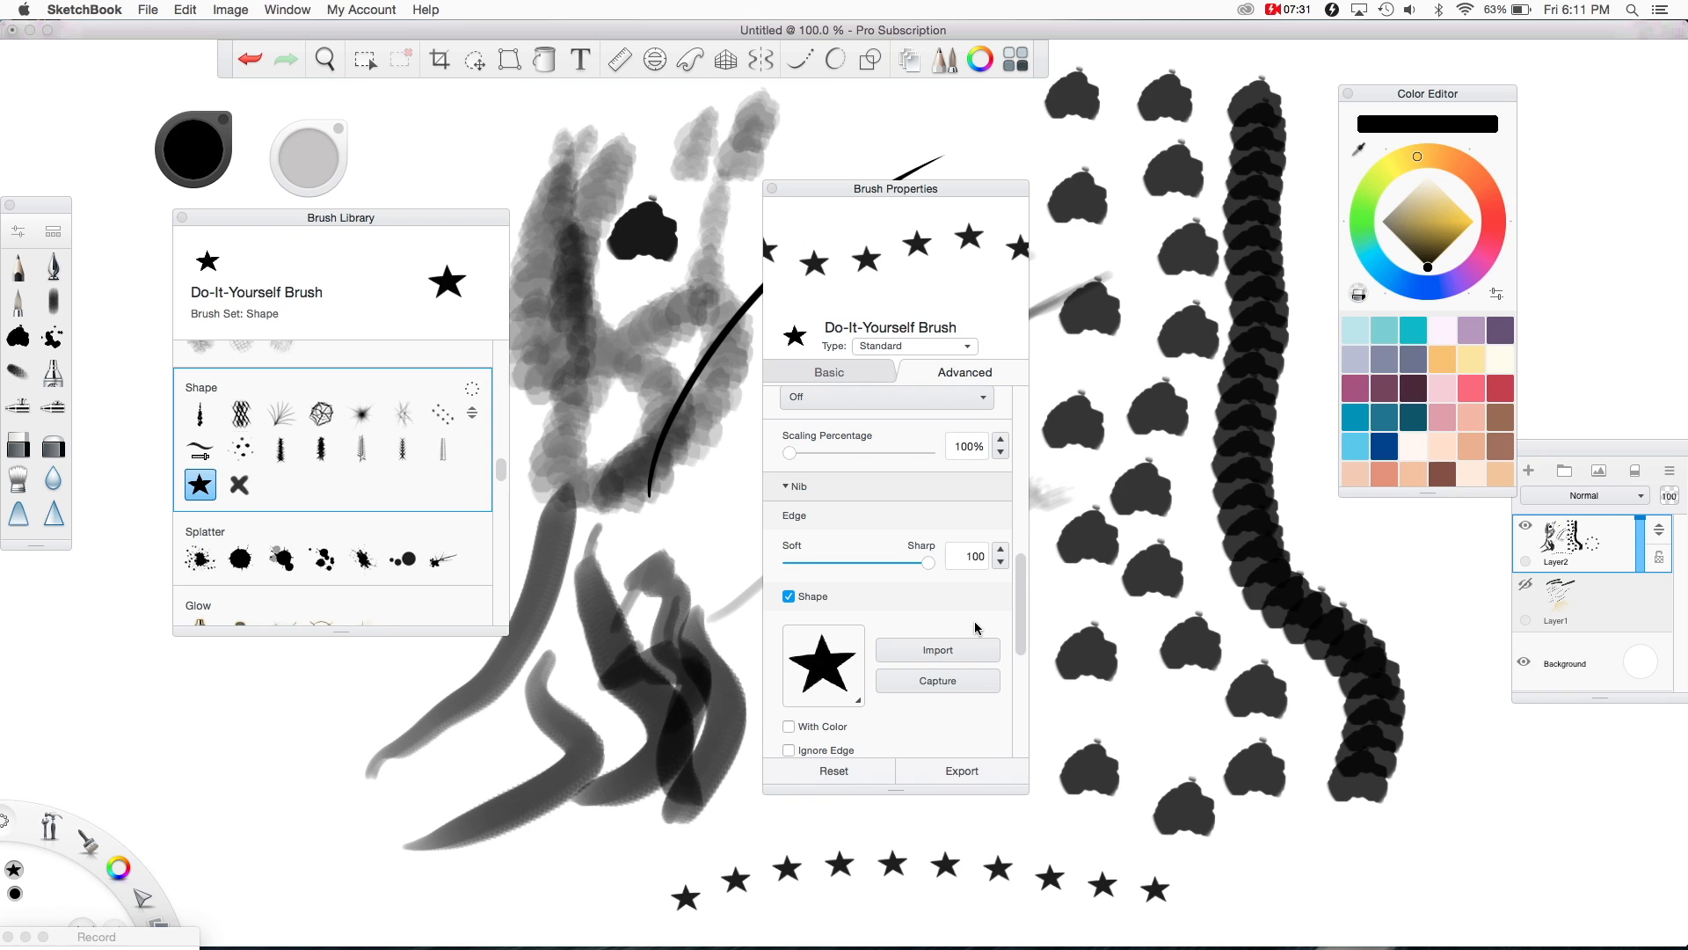
pyautogui.moveTo(1016, 606); pyautogui.dragTo(1022, 386)
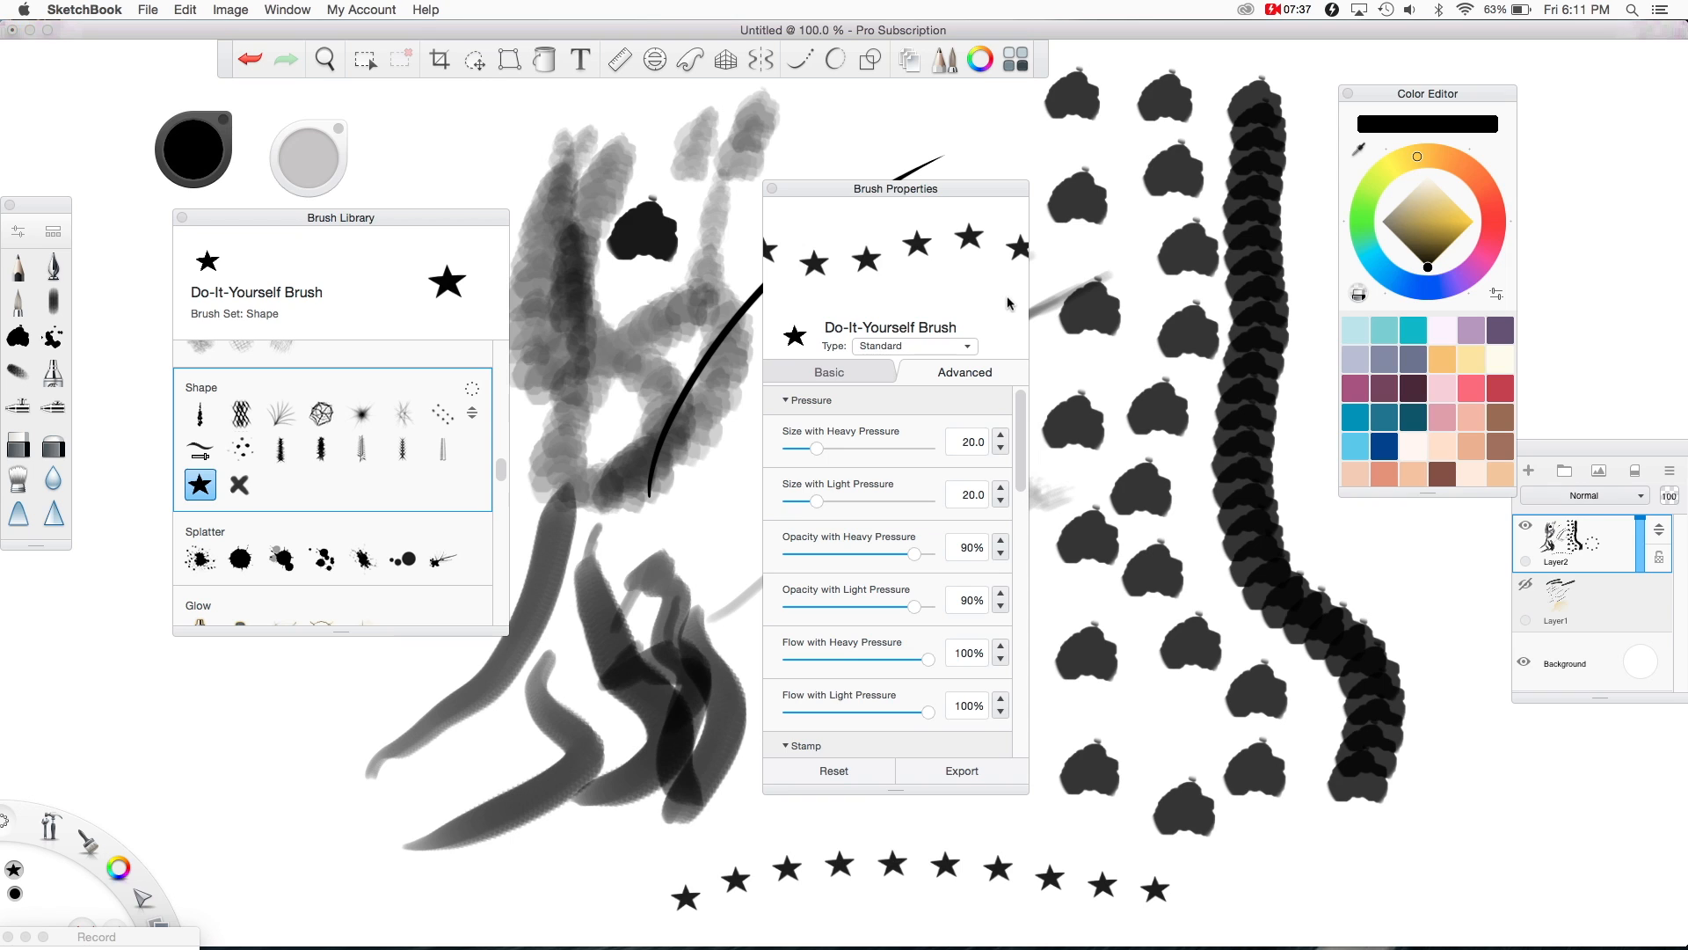
# Step: Paint two broad textured strokes across the upper canvas with the Do-It-Yourself Brush copy and move Brush Properties clear of the drawing area
pyautogui.moveTo(503, 464); pyautogui.dragTo(500, 355)
pyautogui.click(442, 385)
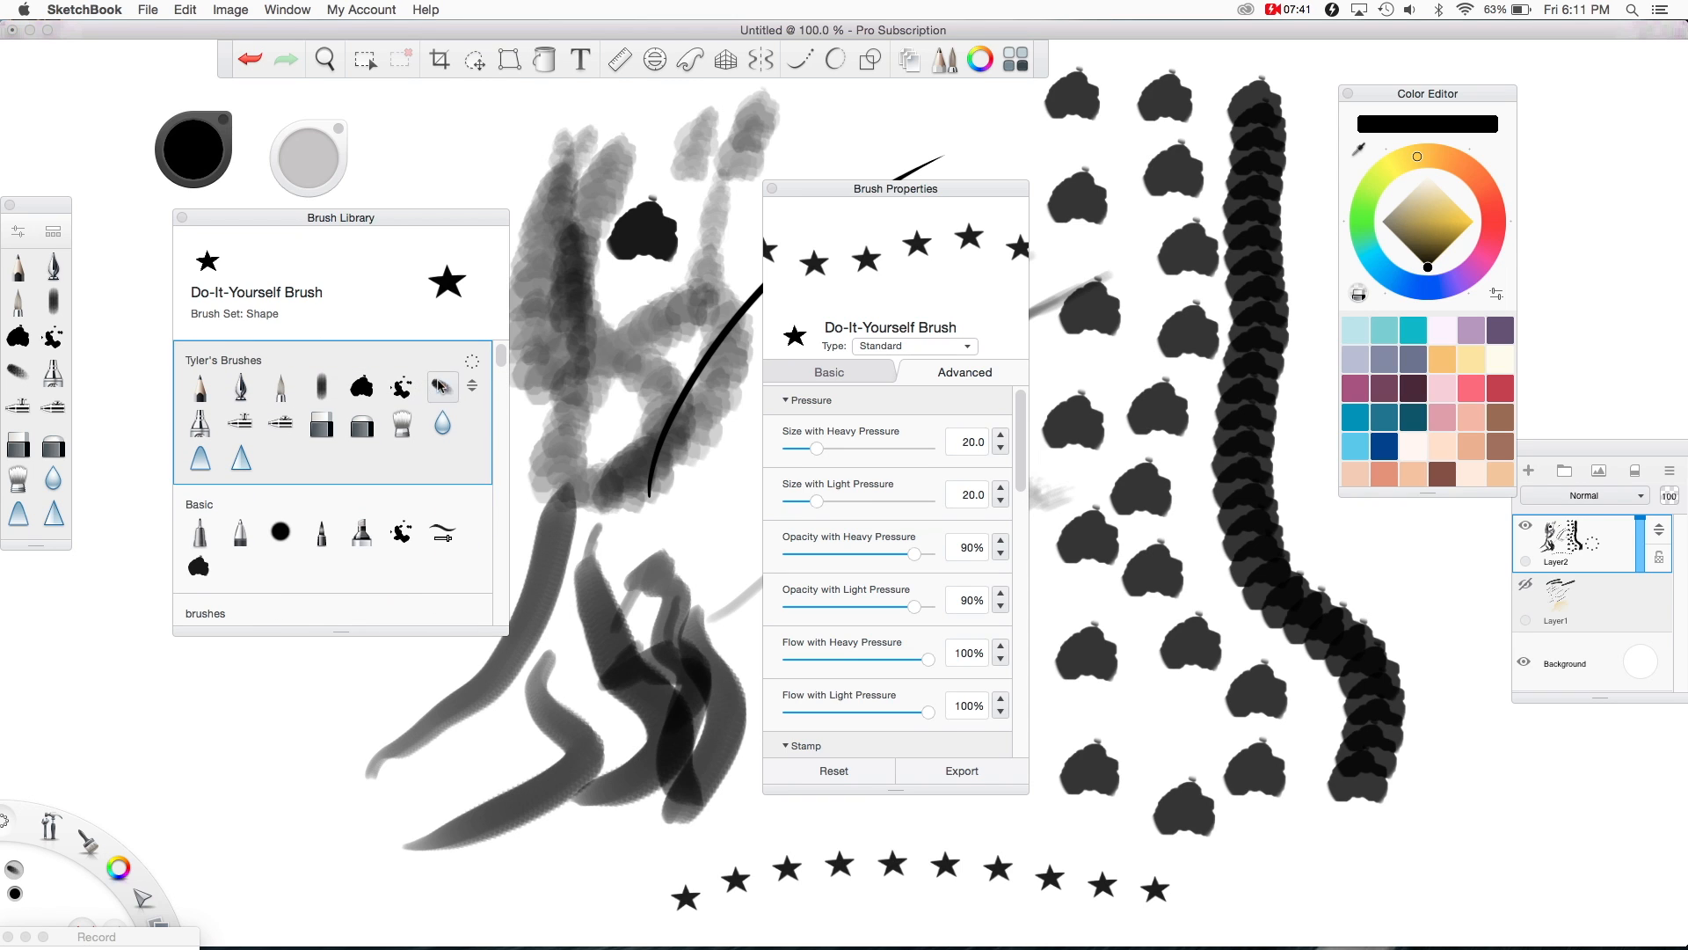
pyautogui.moveTo(352, 96); pyautogui.dragTo(586, 198)
pyautogui.moveTo(769, 92); pyautogui.dragTo(1141, 226)
pyautogui.moveTo(1012, 105)
pyautogui.mouseDown()
pyautogui.moveTo(827, 158)
pyautogui.moveTo(1165, 423)
pyautogui.mouseUp()
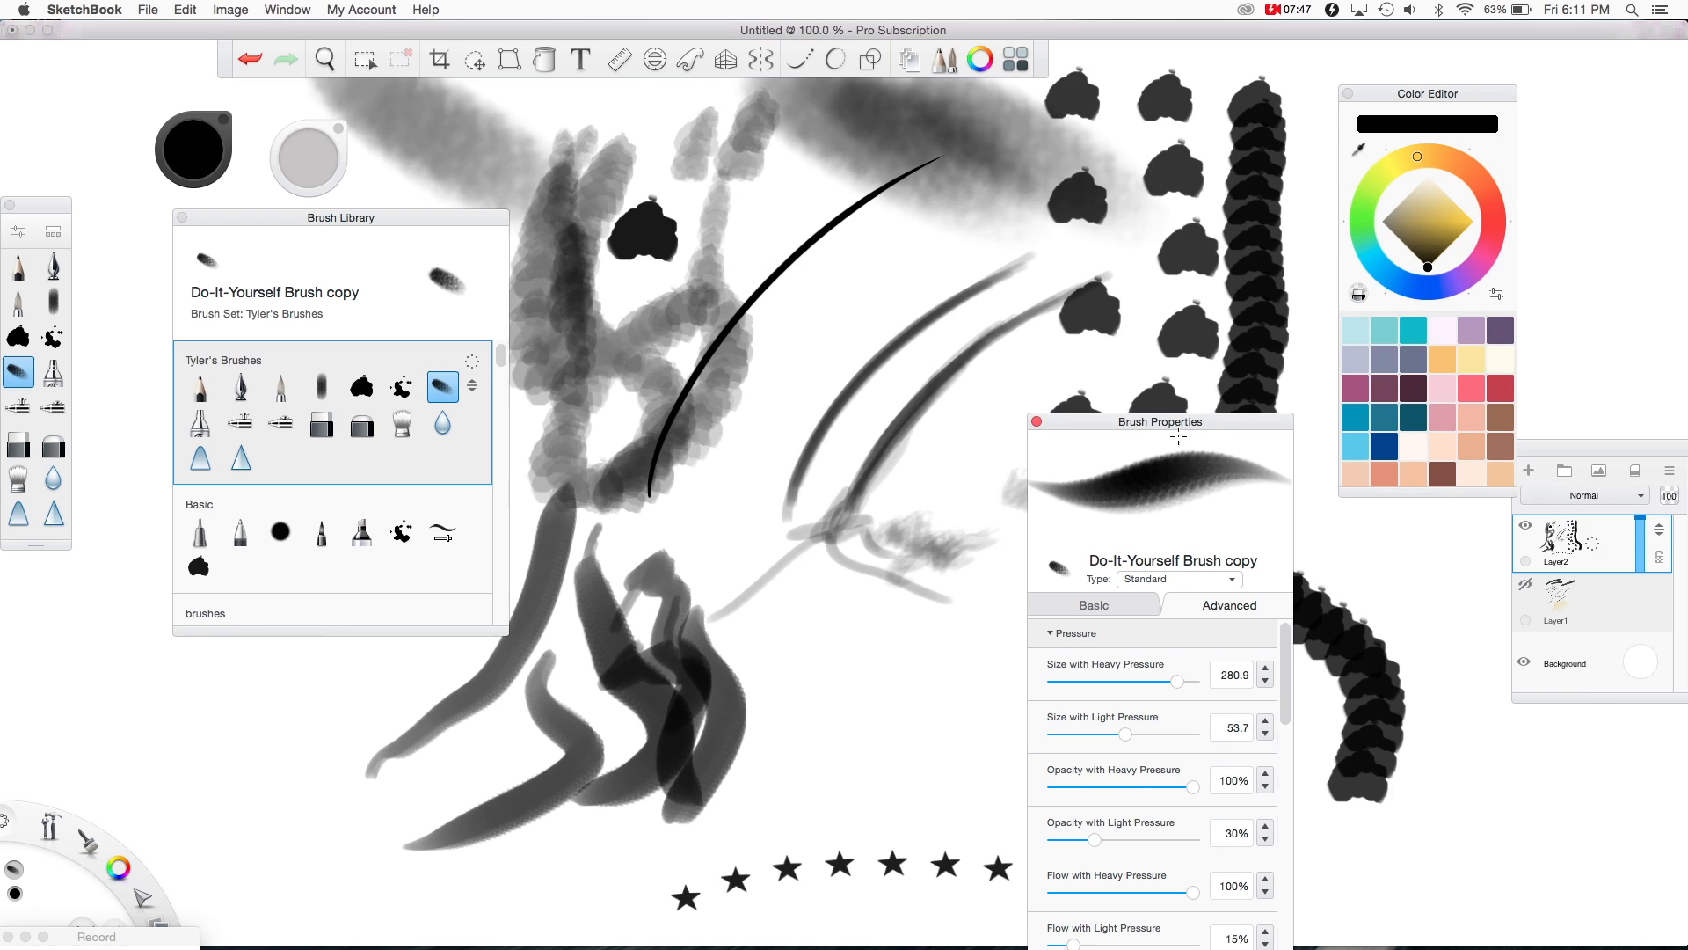
# Step: Hide Layer2 and add a new empty layer above it
pyautogui.click(1525, 525)
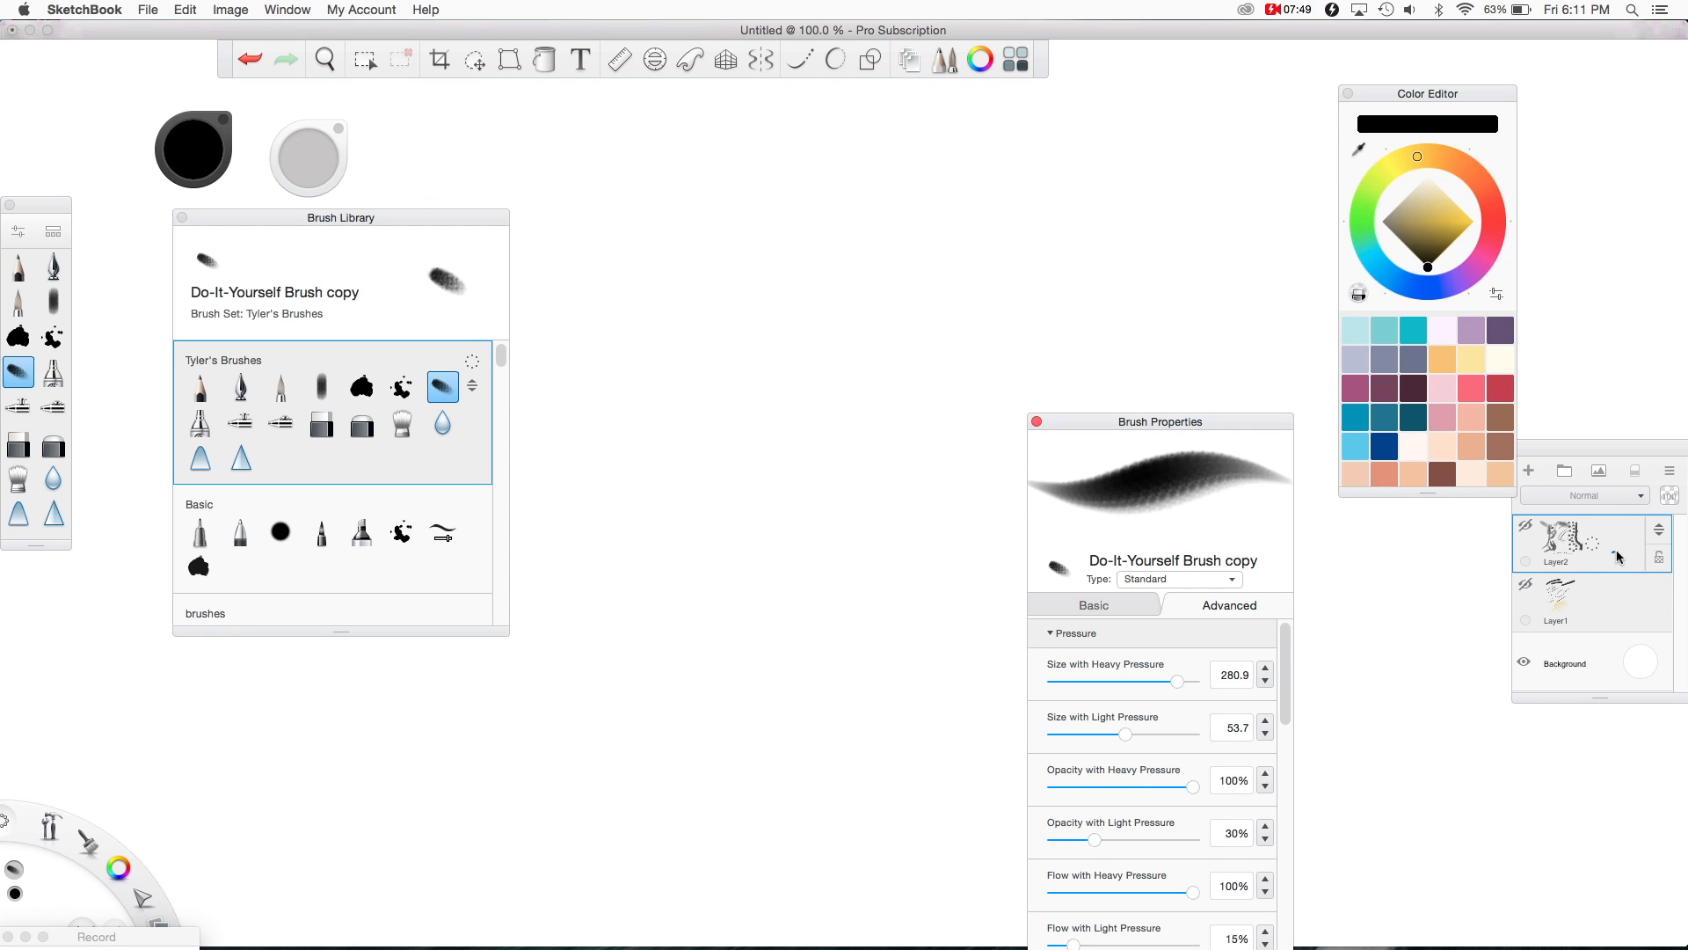
pyautogui.click(1619, 556)
pyautogui.click(1599, 475)
# Step: Shade a fan of broad, overlapping diagonal strokes on the new layer with the textured Do-It-Yourself Brush copy
pyautogui.moveTo(615, 171)
pyautogui.mouseDown()
pyautogui.moveTo(686, 206)
pyautogui.moveTo(921, 510)
pyautogui.mouseUp()
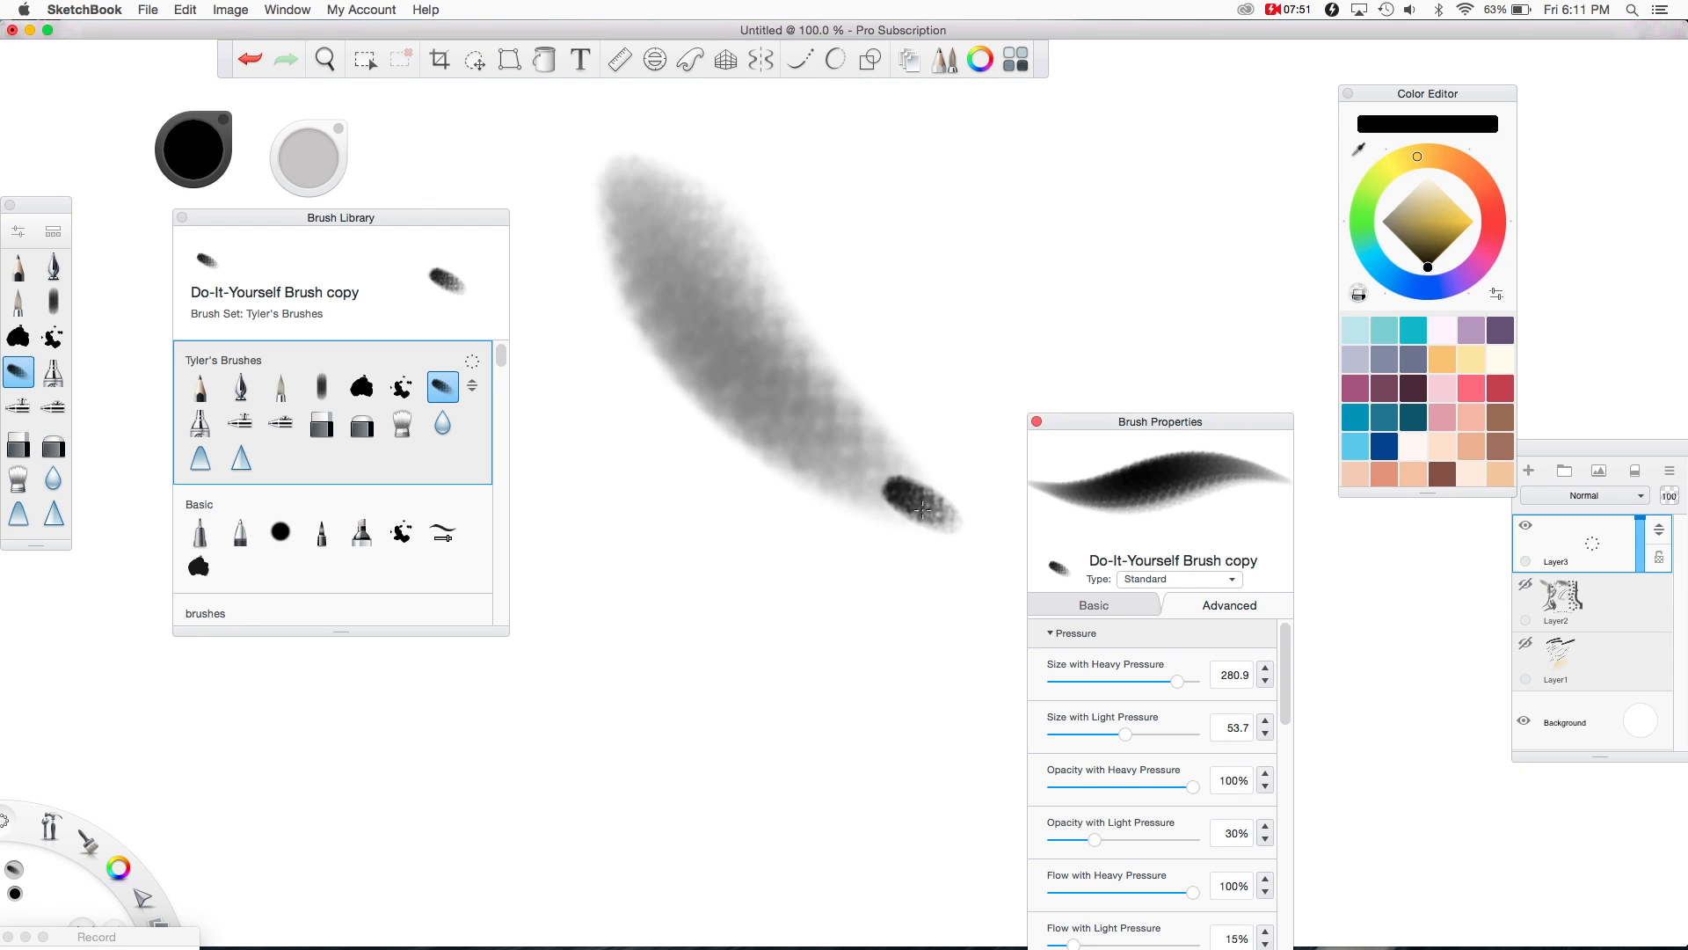
pyautogui.moveTo(730, 185); pyautogui.dragTo(994, 431)
pyautogui.moveTo(774, 149); pyautogui.dragTo(1091, 361)
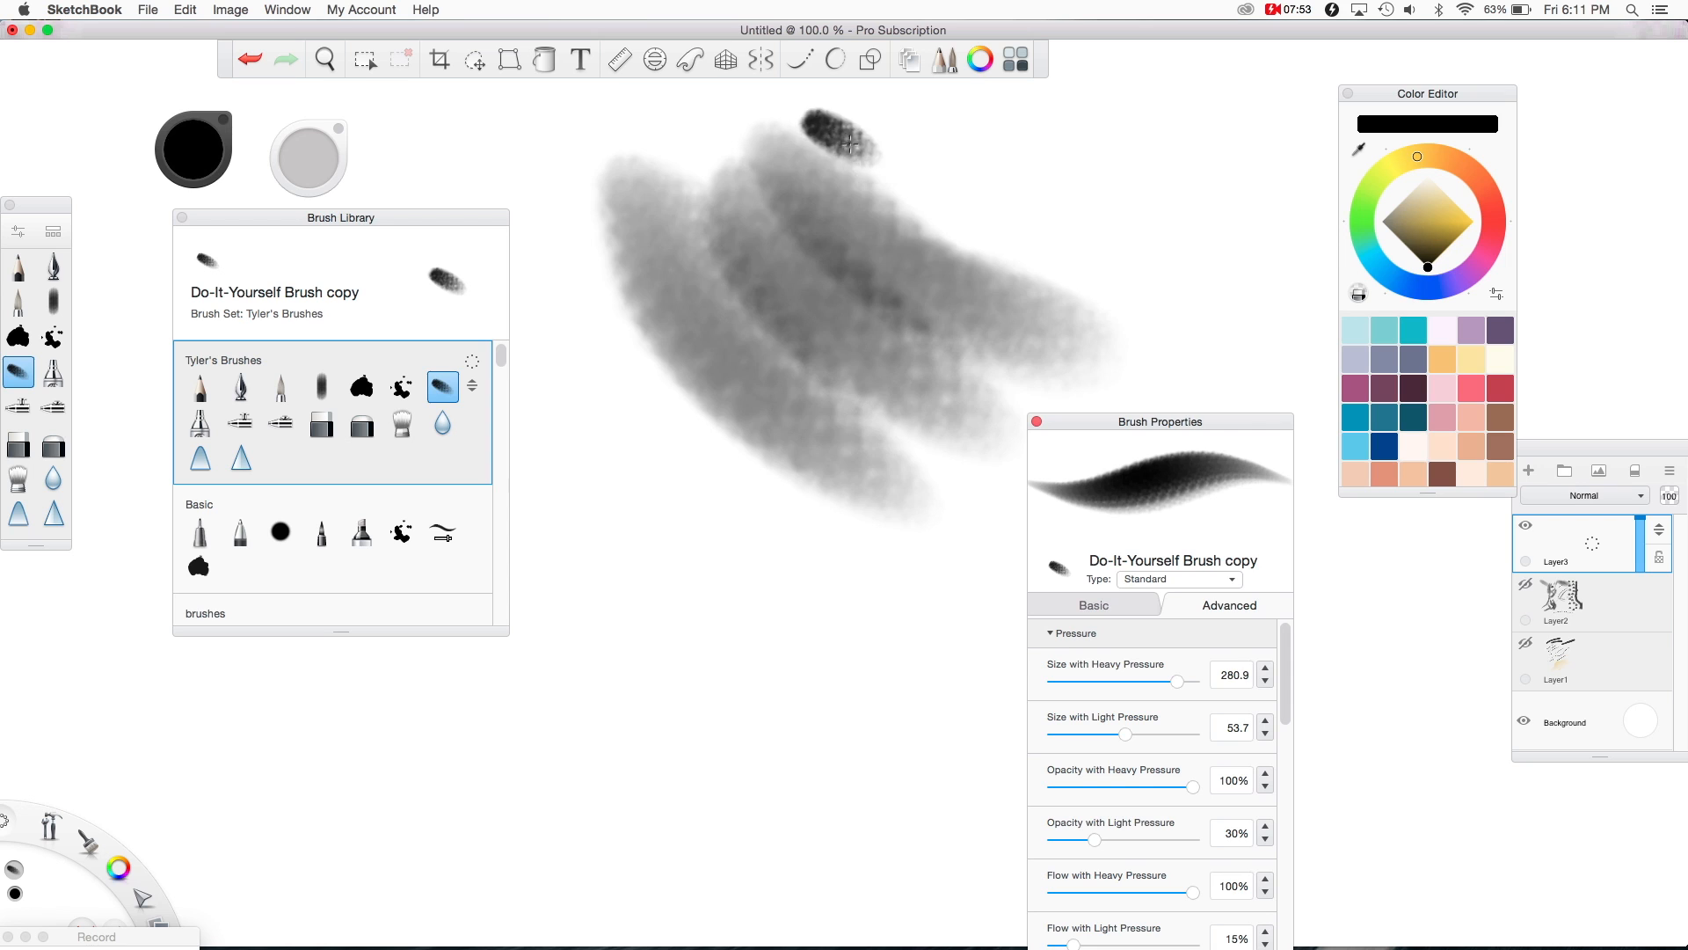
pyautogui.moveTo(842, 140); pyautogui.dragTo(1161, 268)
pyautogui.moveTo(580, 206); pyautogui.dragTo(918, 466)
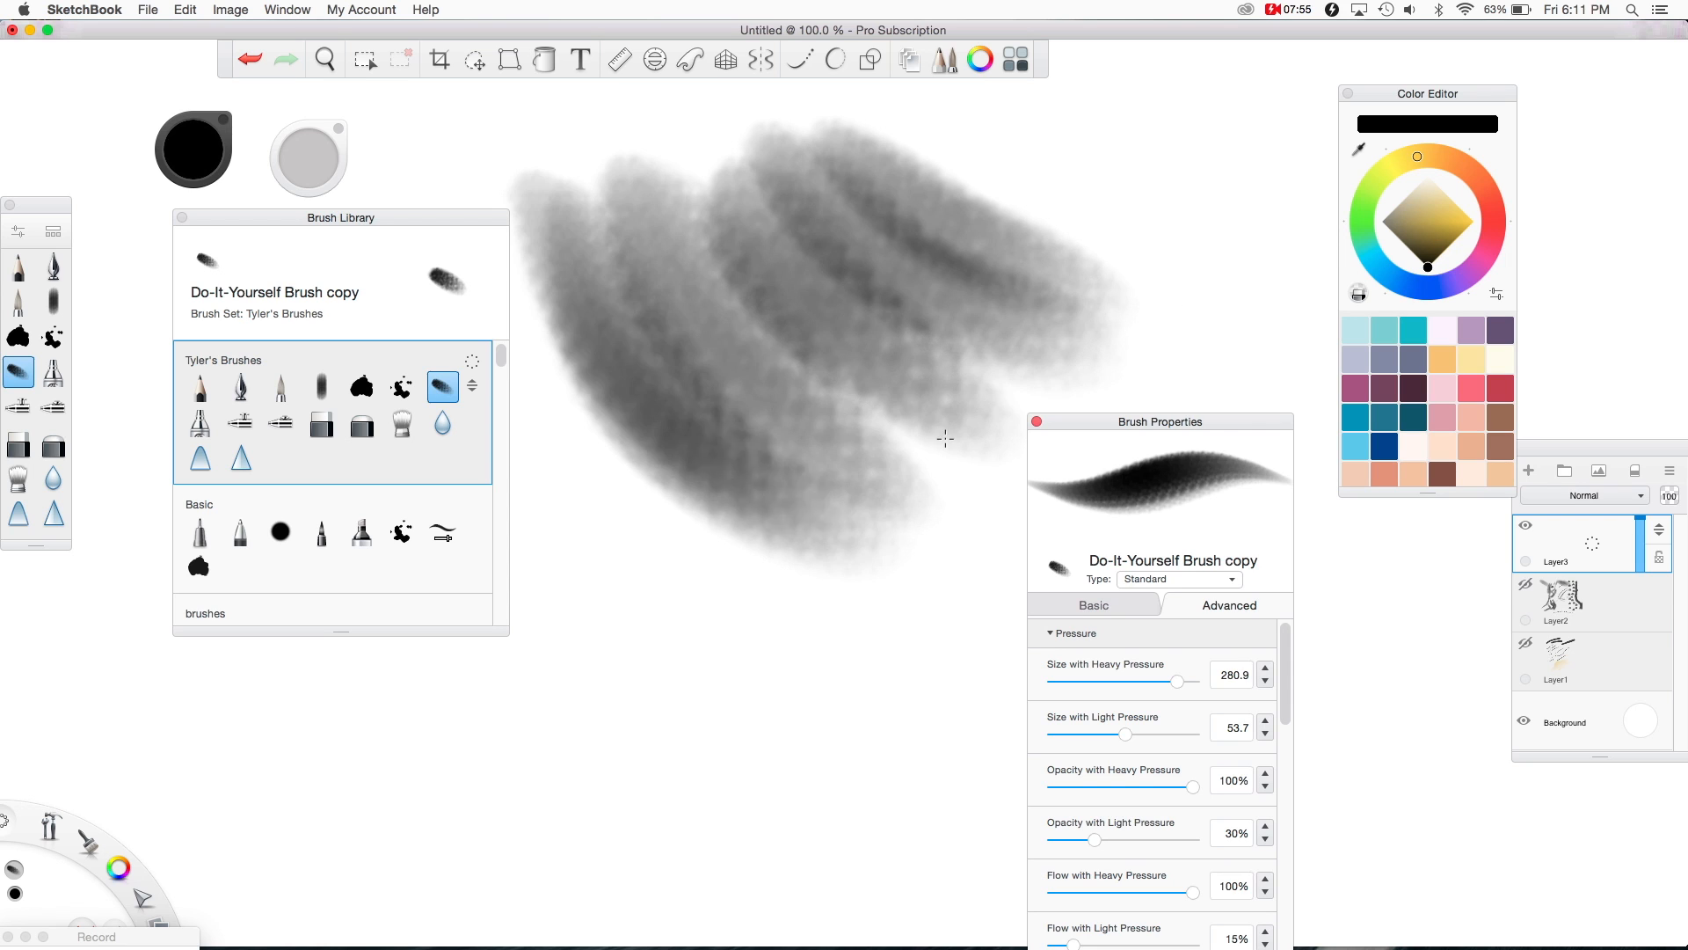
pyautogui.moveTo(905, 132); pyautogui.dragTo(1256, 261)
pyautogui.moveTo(676, 175); pyautogui.dragTo(956, 373)
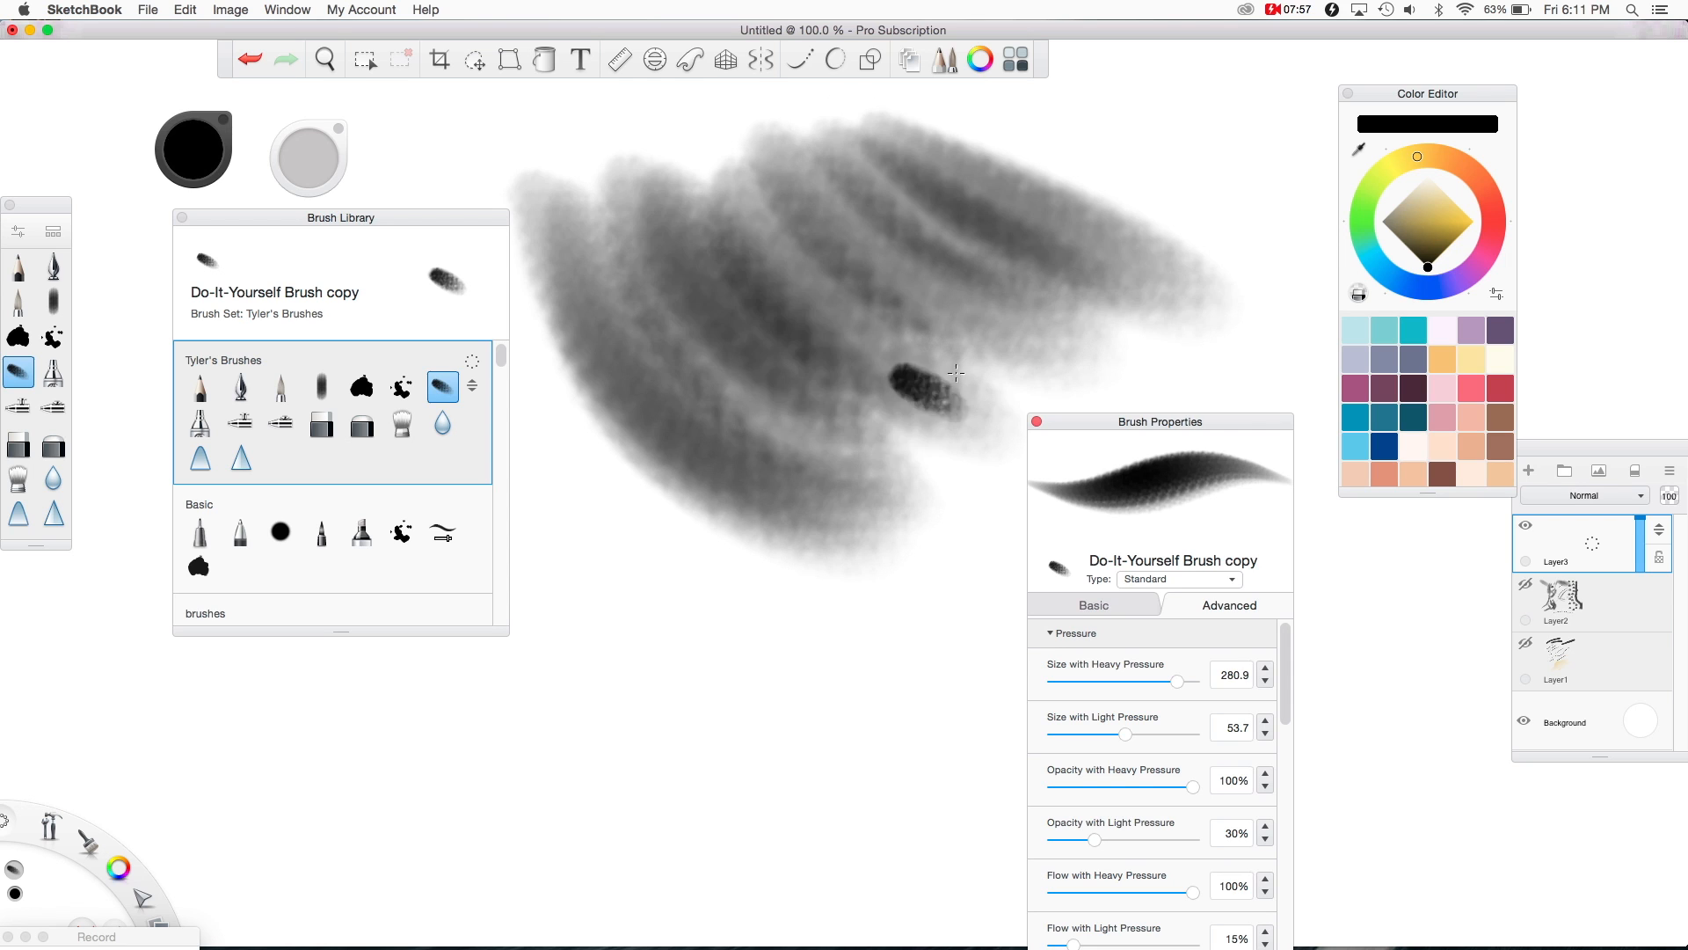
# Step: Add another broad diagonal stroke along the upper edge of the shaded fan with the textured Do-It-Yourself Brush copy
pyautogui.moveTo(932, 123); pyautogui.dragTo(1243, 198)
pyautogui.moveTo(1287, 677)
pyautogui.mouseDown()
pyautogui.moveTo(1288, 771)
pyautogui.moveTo(1276, 586)
pyautogui.mouseUp()
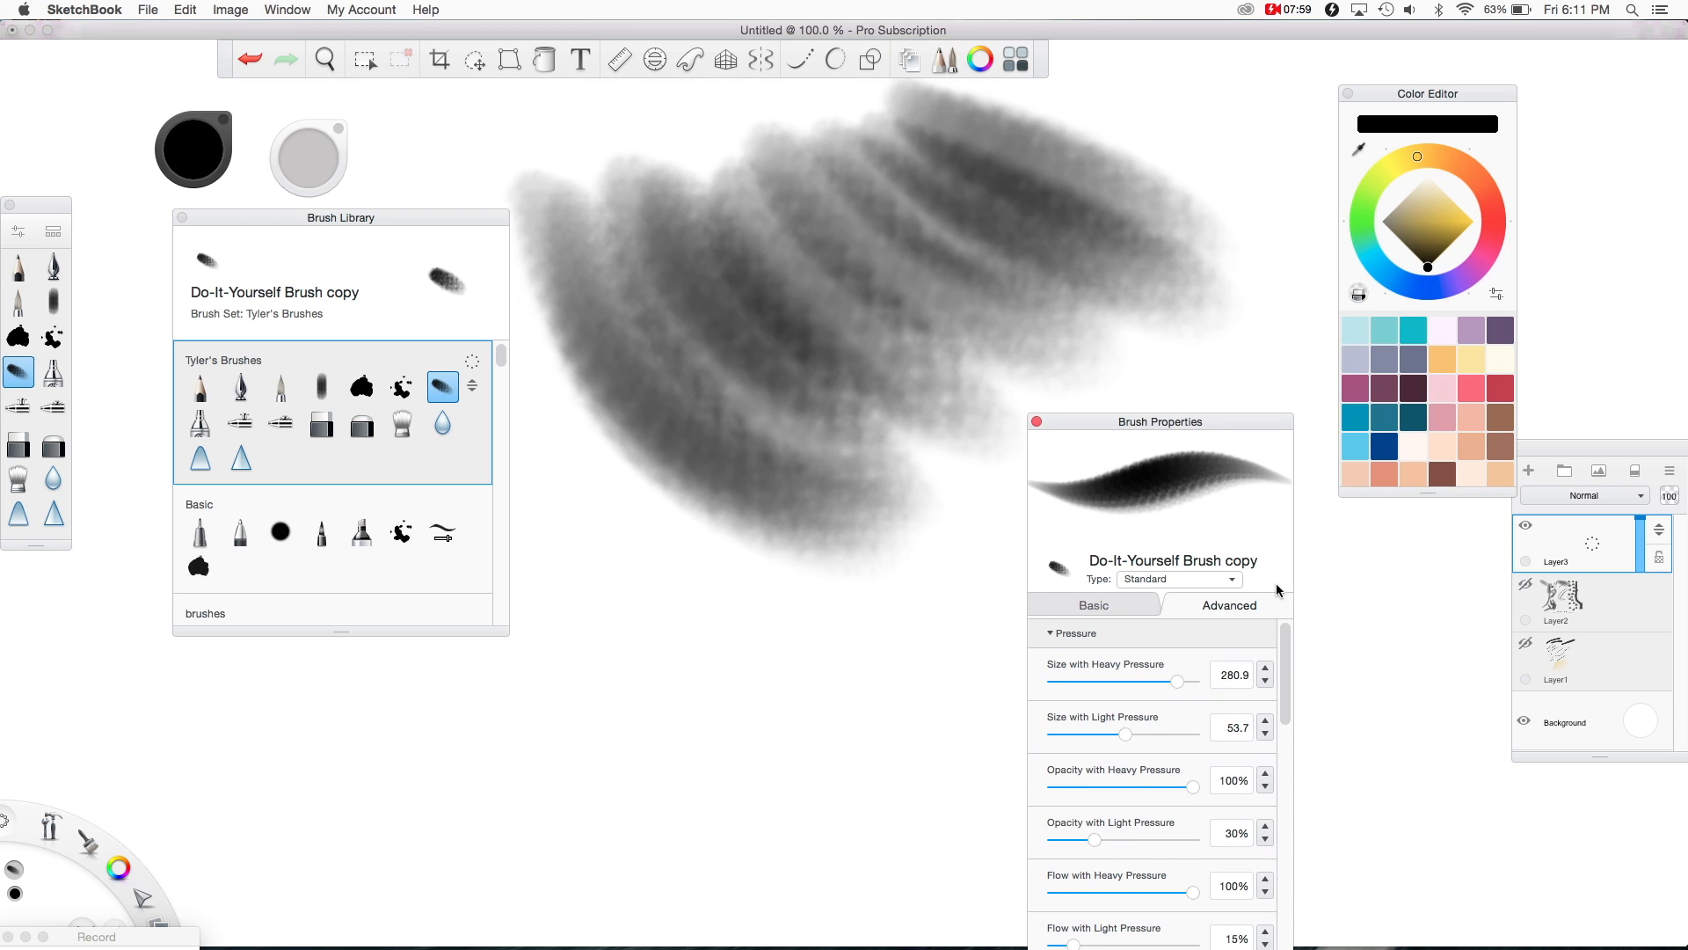
# Step: Enlarge the splatter-shaped Do-It-Yourself Brush to 45.1 heavy and 30.1 light pressure size, and paint curved and scribbled test strokes below the shading
pyautogui.click(402, 387)
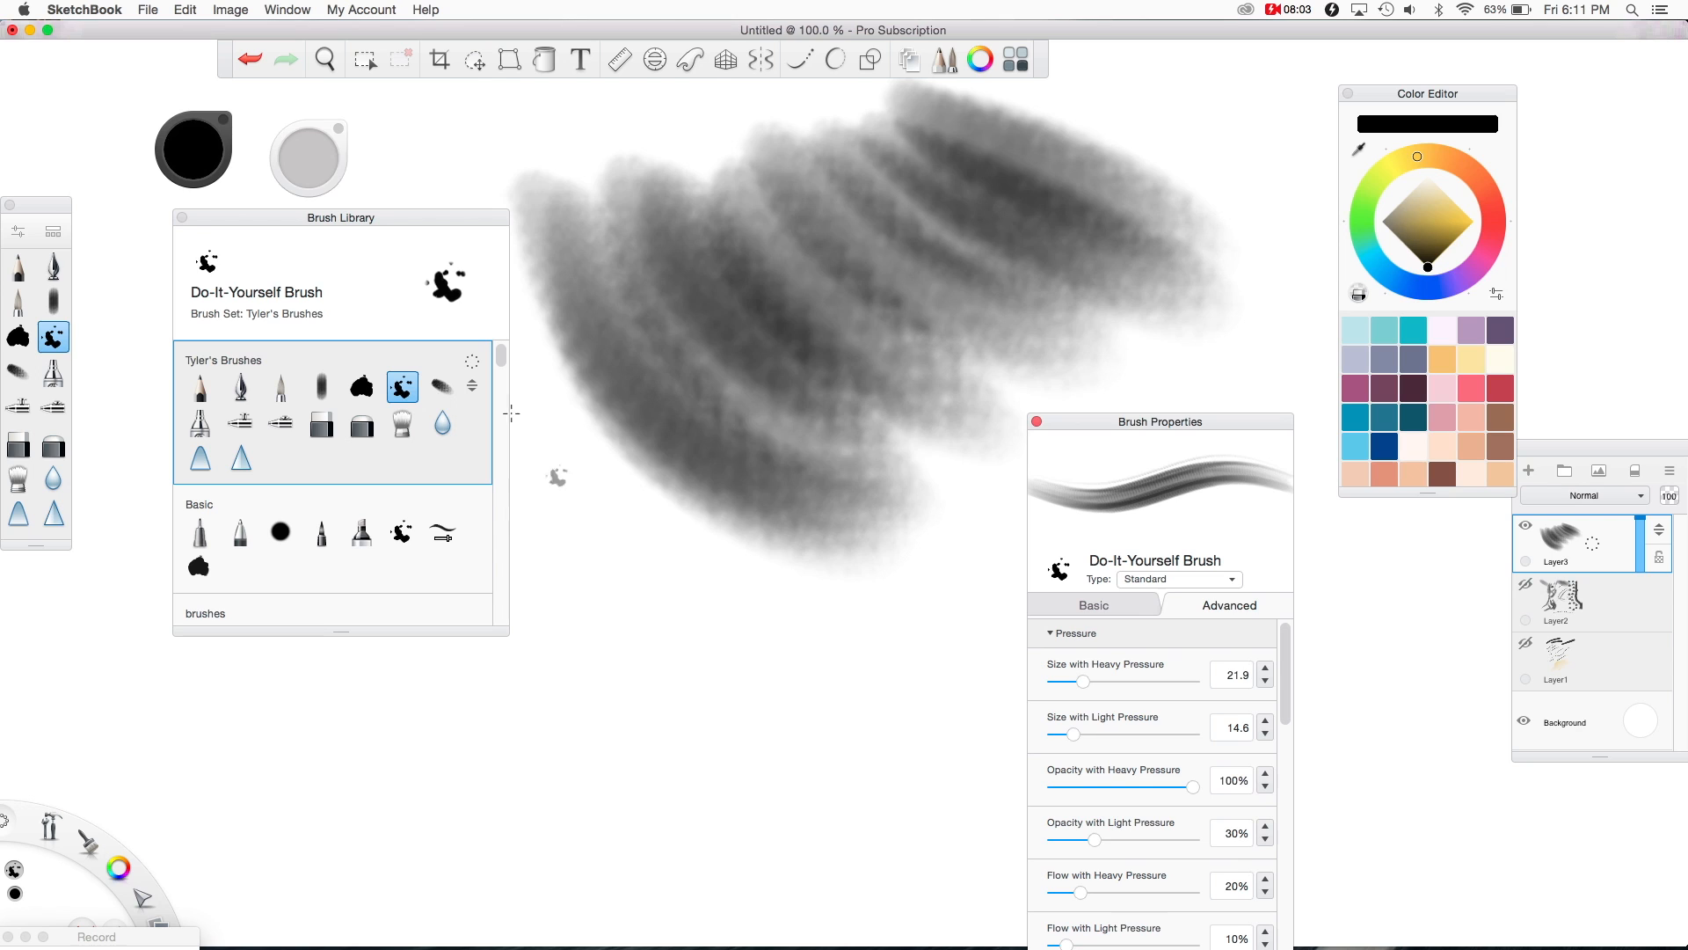
pyautogui.moveTo(334, 165); pyautogui.dragTo(709, 159)
pyautogui.moveTo(606, 563); pyautogui.dragTo(730, 846)
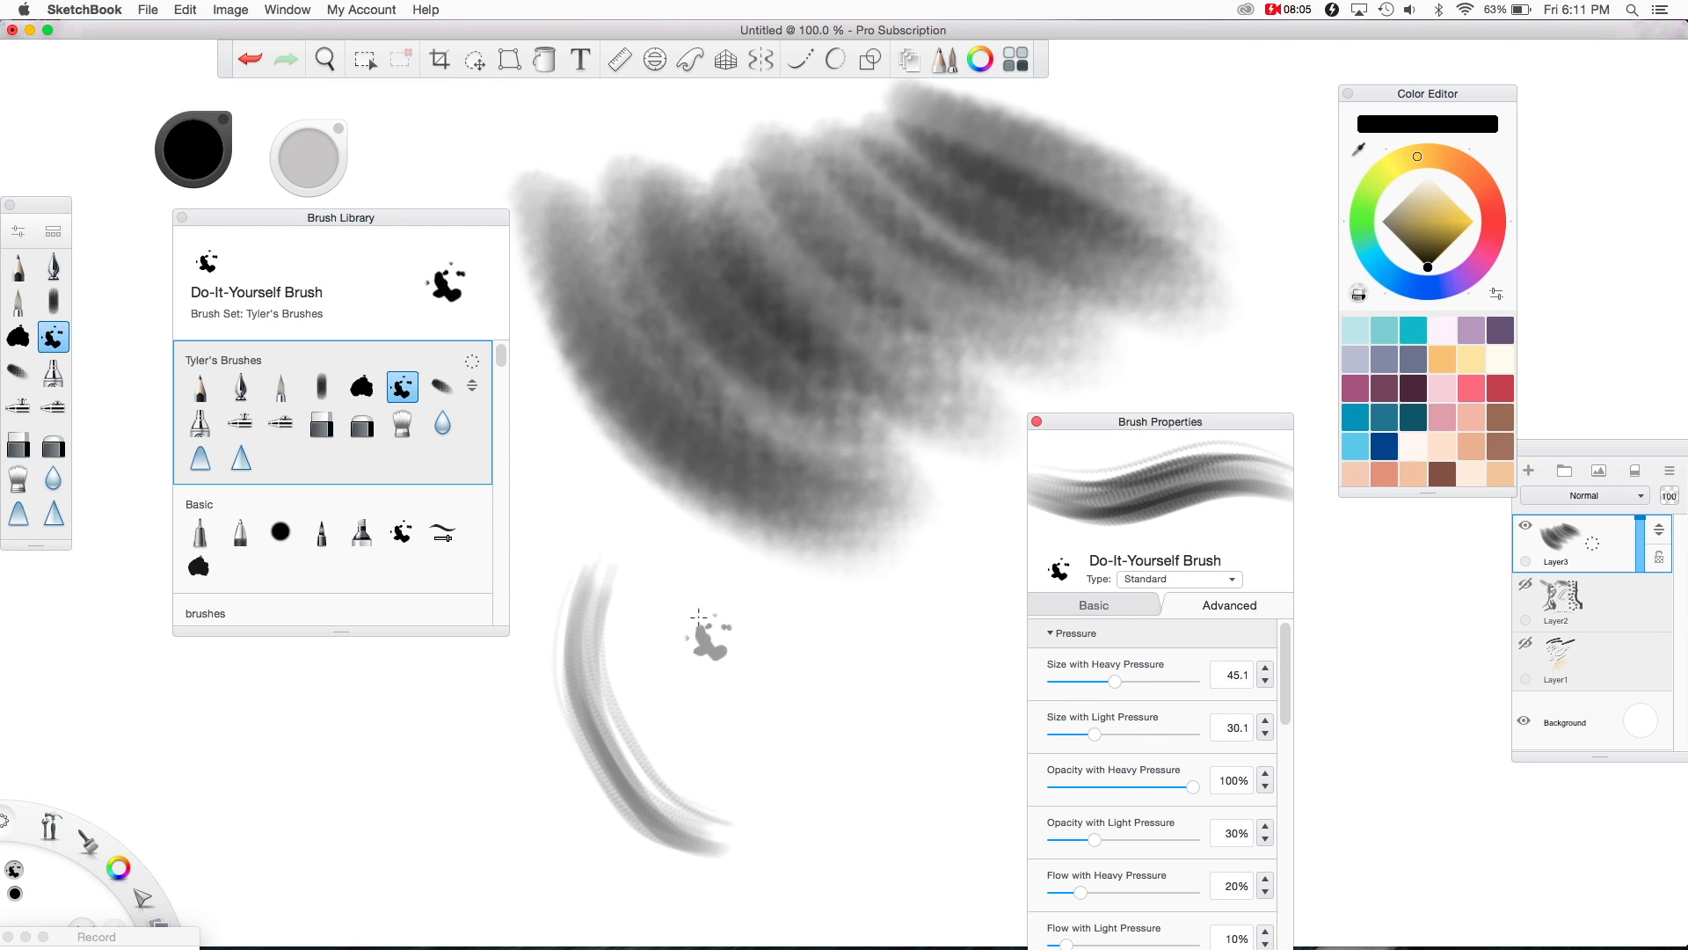
pyautogui.moveTo(682, 596); pyautogui.dragTo(774, 769)
pyautogui.moveTo(799, 648)
pyautogui.mouseDown()
pyautogui.moveTo(888, 704)
pyautogui.moveTo(837, 693)
pyautogui.moveTo(830, 737)
pyautogui.moveTo(976, 780)
pyautogui.moveTo(875, 714)
pyautogui.moveTo(967, 730)
pyautogui.moveTo(802, 683)
pyautogui.moveTo(802, 697)
pyautogui.moveTo(750, 643)
pyautogui.mouseUp()
pyautogui.click(802, 563)
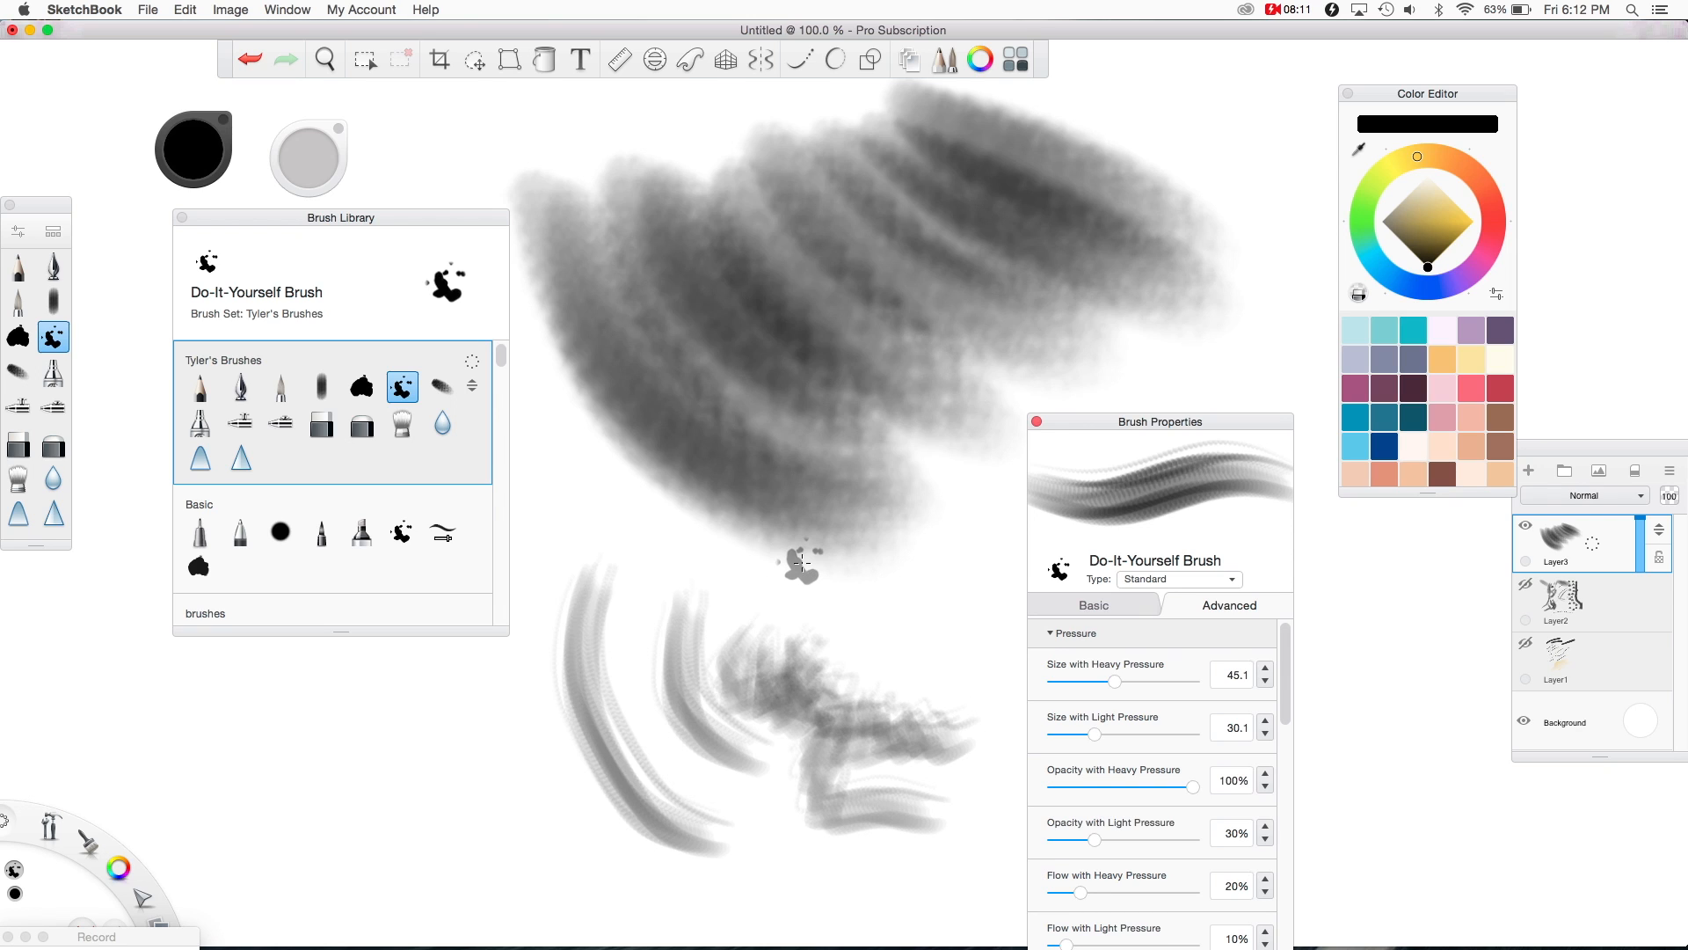
pyautogui.press('super+z')
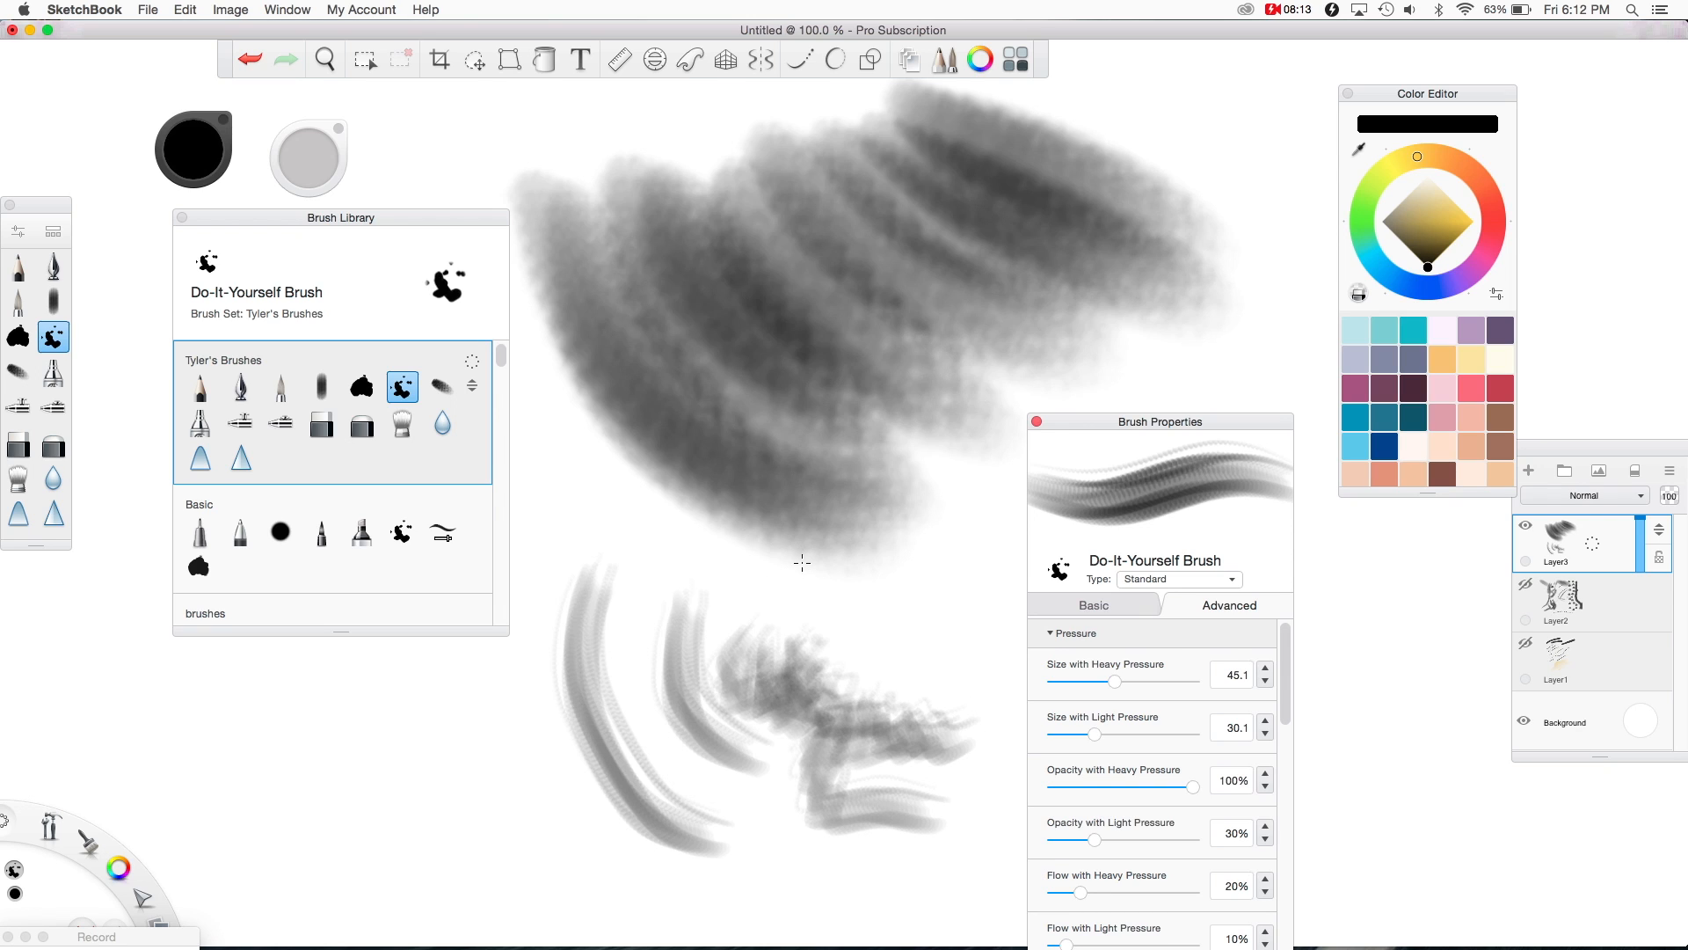
# Step: Erase all the shading and test strokes on Layer3 with the Hard Eraser
pyautogui.click(18, 444)
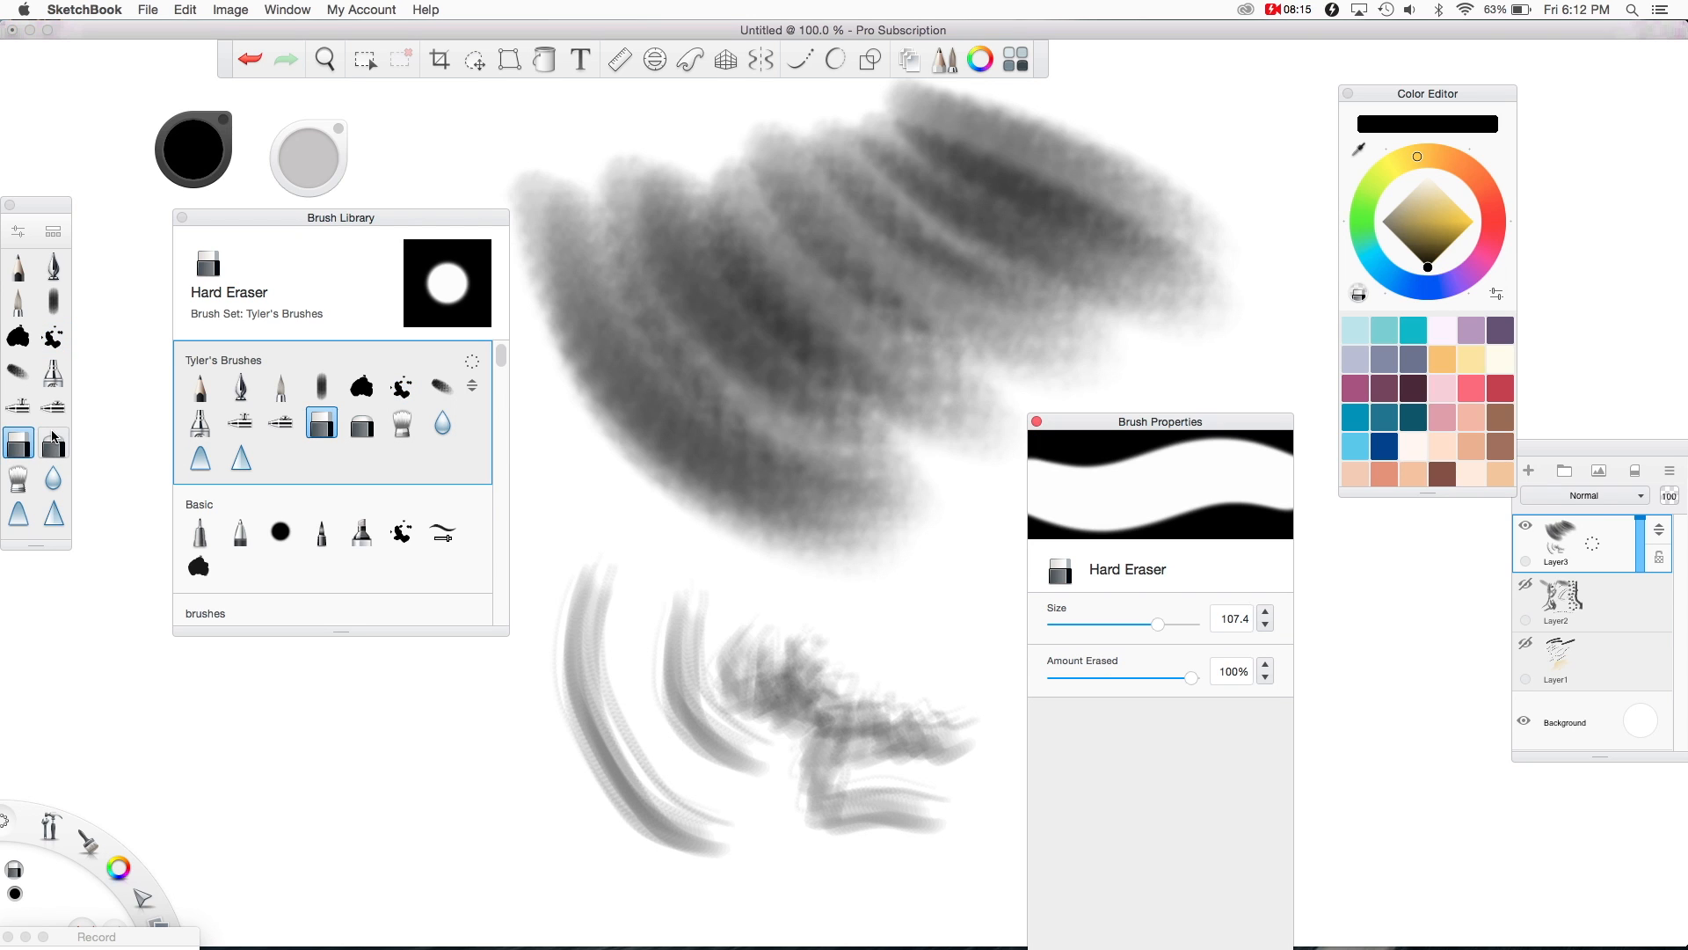
pyautogui.moveTo(559, 704)
pyautogui.mouseDown()
pyautogui.moveTo(527, 720)
pyautogui.moveTo(513, 765)
pyautogui.moveTo(778, 817)
pyautogui.moveTo(1002, 531)
pyautogui.moveTo(1085, 336)
pyautogui.moveTo(696, 331)
pyautogui.moveTo(528, 240)
pyautogui.moveTo(405, 218)
pyautogui.mouseUp()
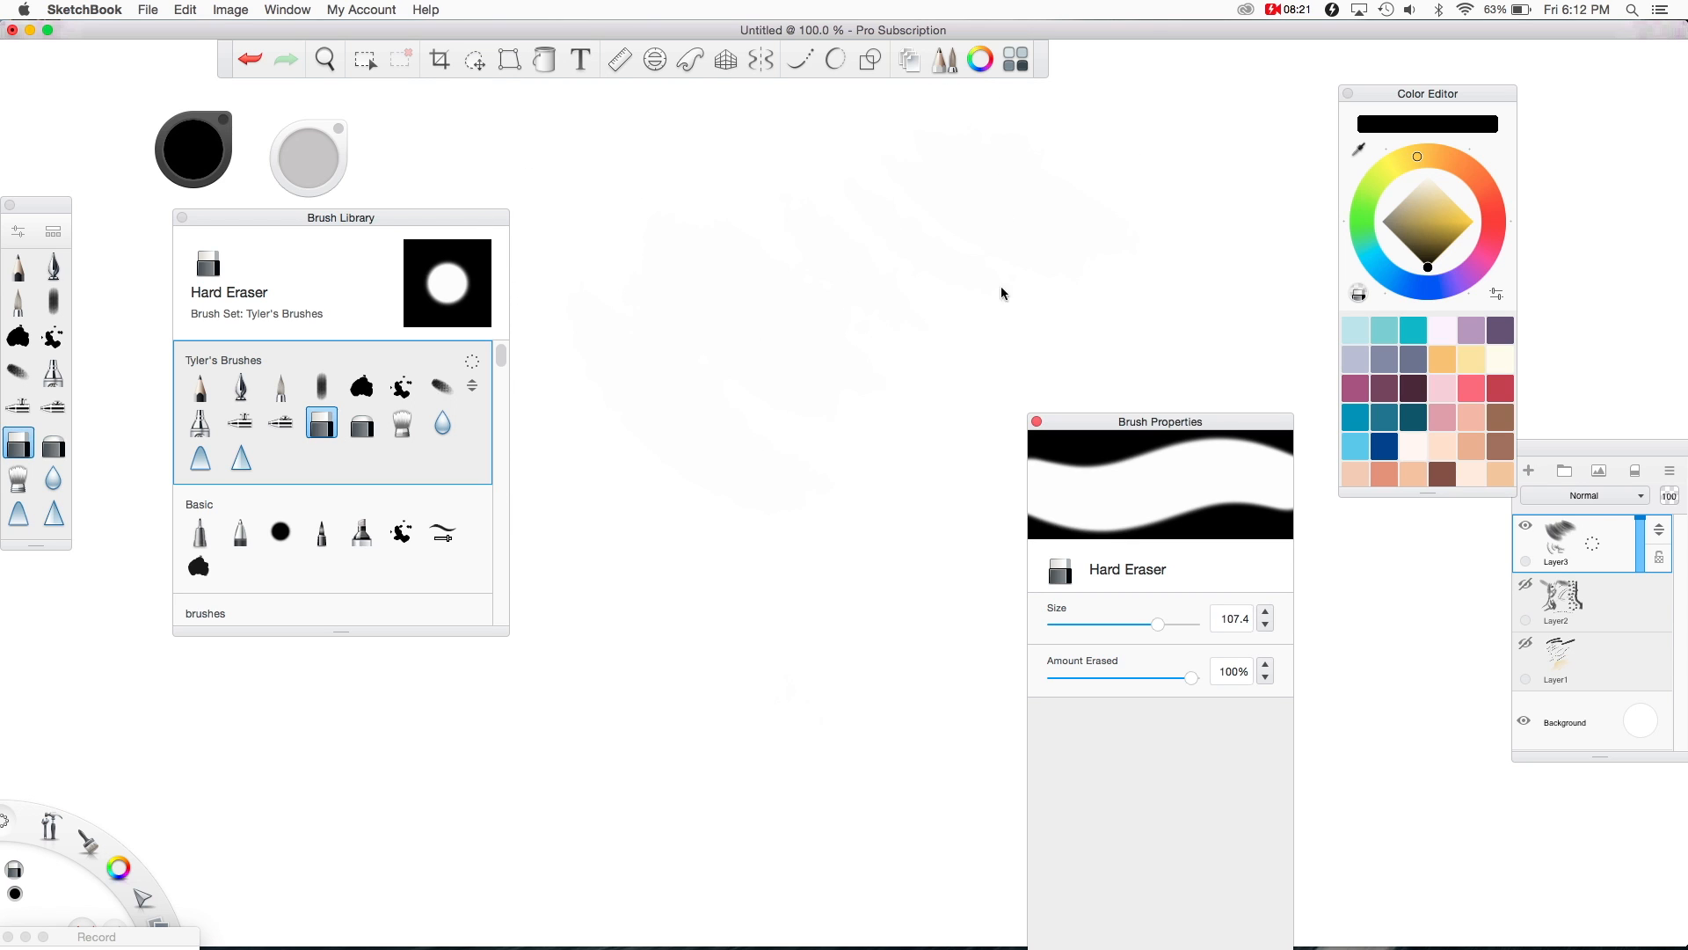
# Step: Move Brush Properties up beside the Color Editor and switch to the Pencil from Tyler's Brushes
pyautogui.moveTo(1112, 424)
pyautogui.mouseDown()
pyautogui.moveTo(1052, 331)
pyautogui.moveTo(967, 95)
pyautogui.mouseUp()
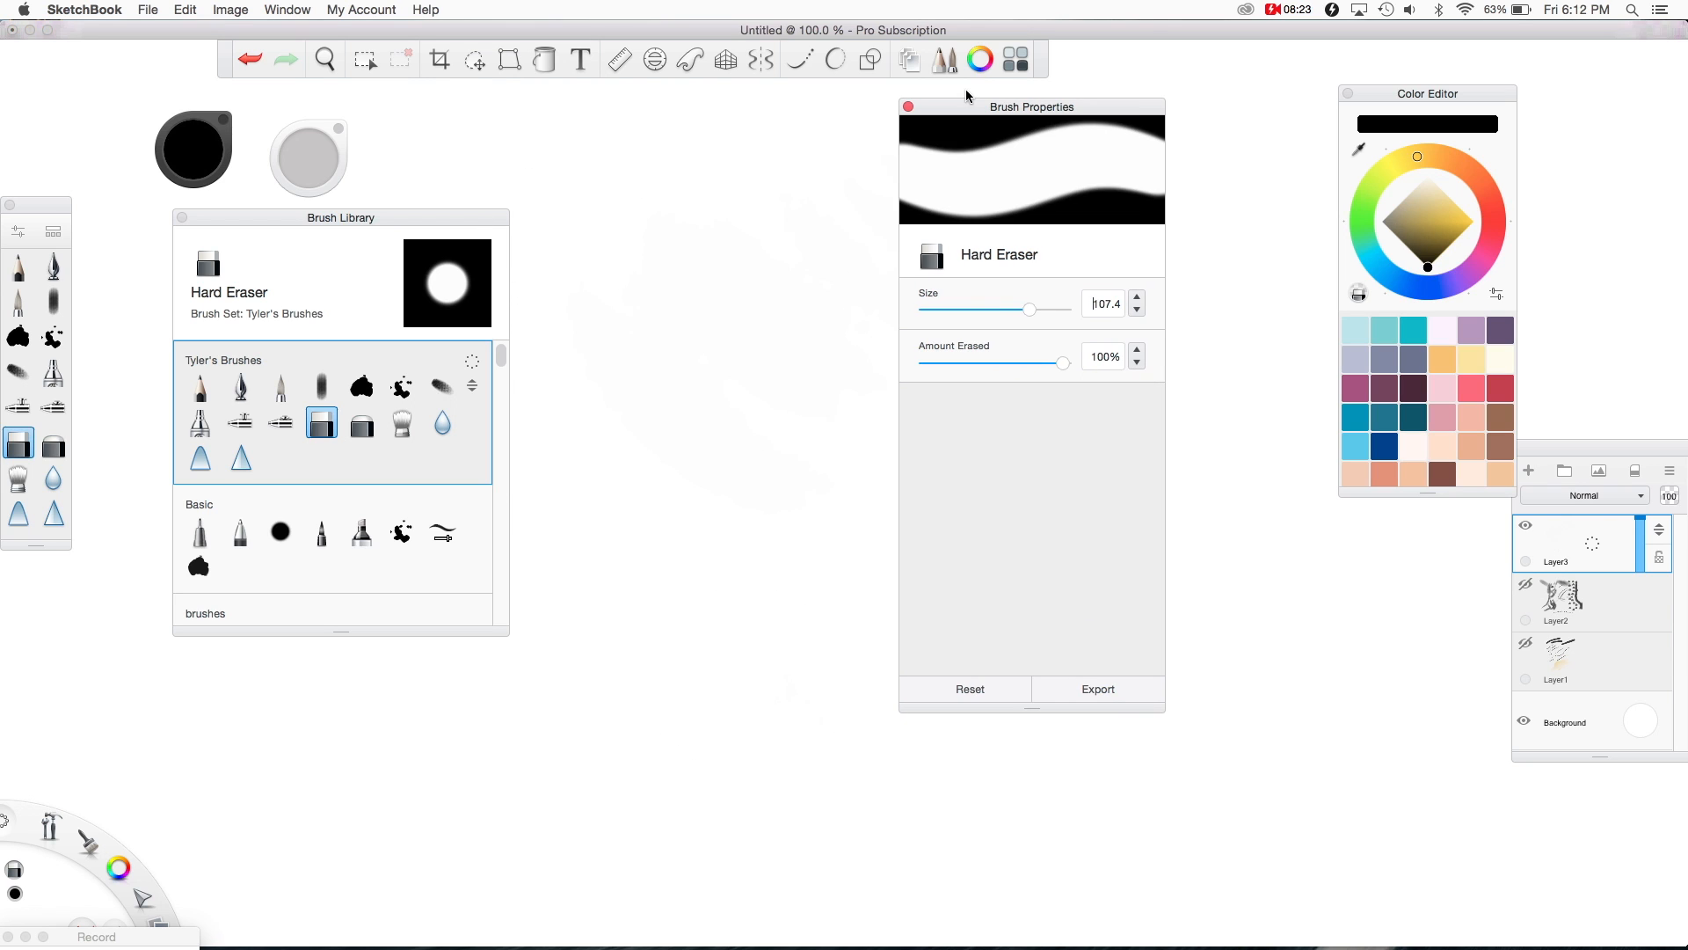
pyautogui.click(20, 267)
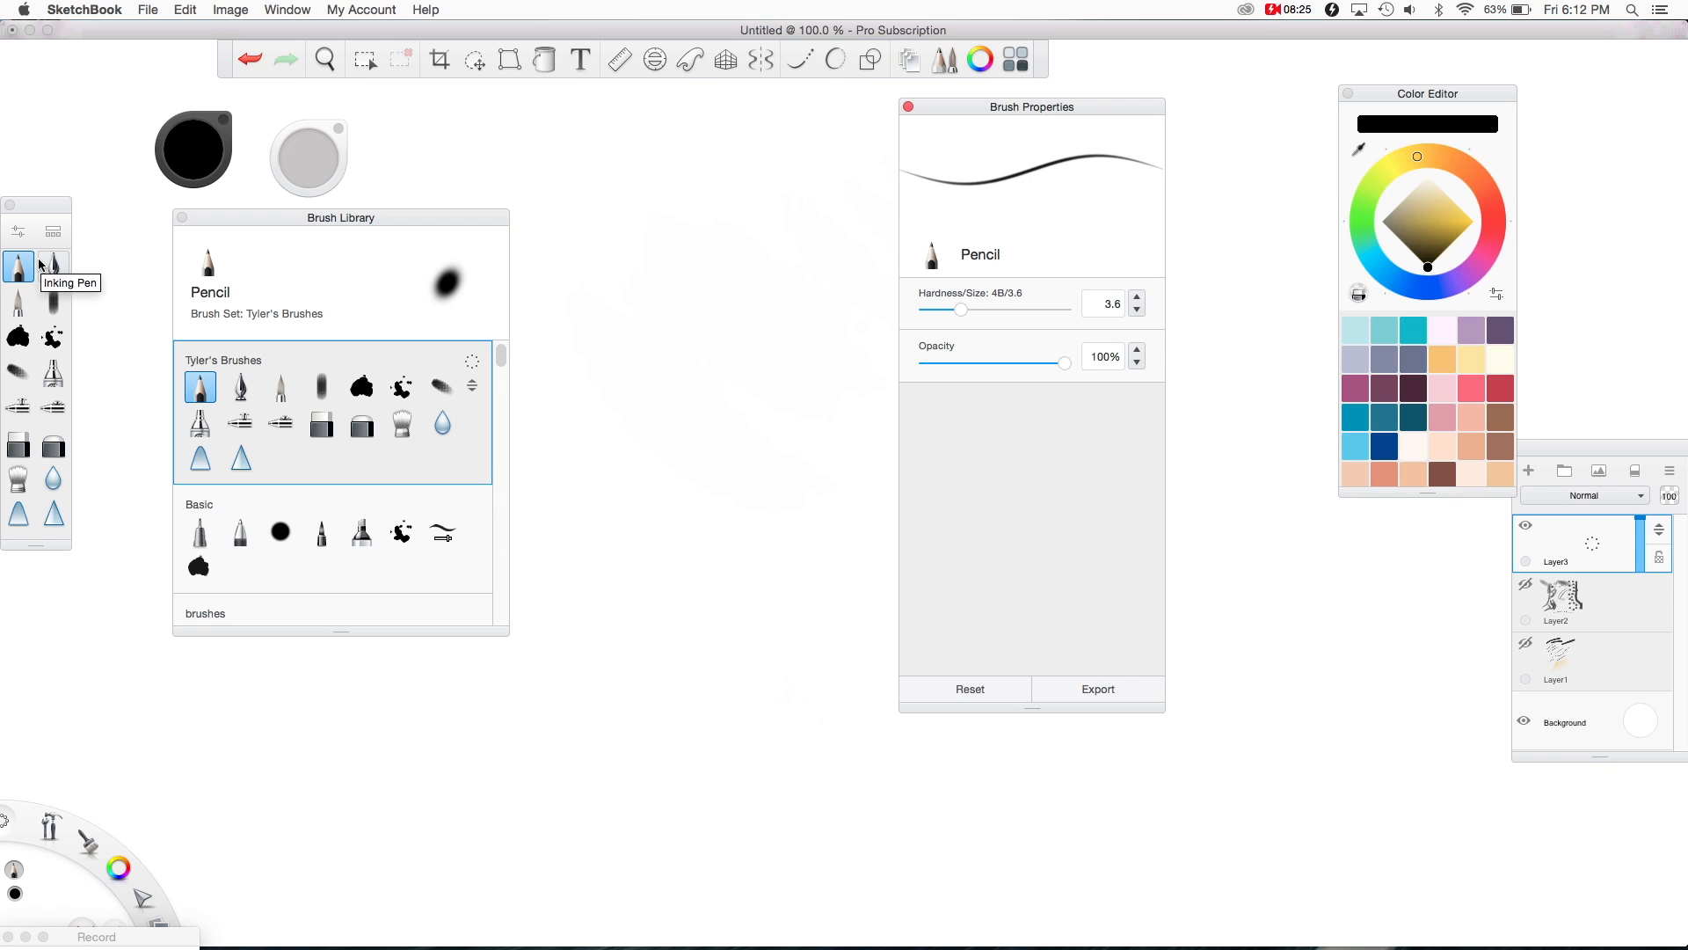